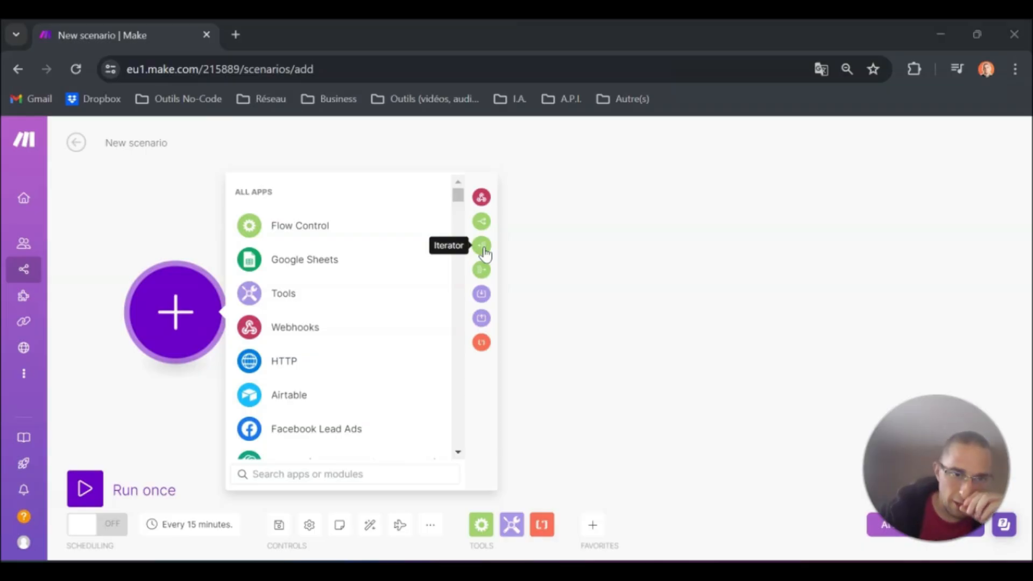
Add Deezer's Get a Playlist module as the first module of the new scenario.
scroll(352, 323, down, 3)
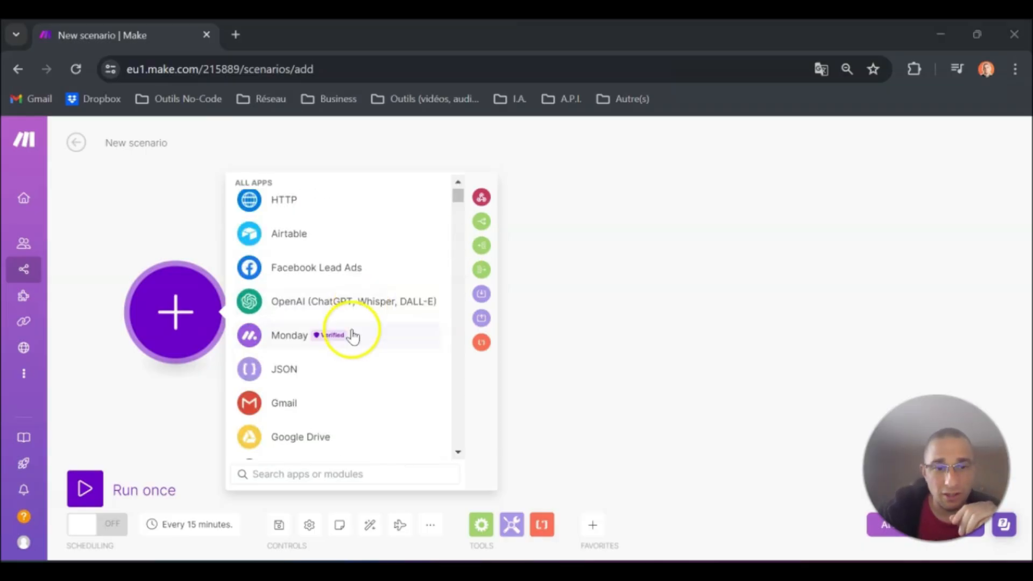
scroll(322, 409, up, 3)
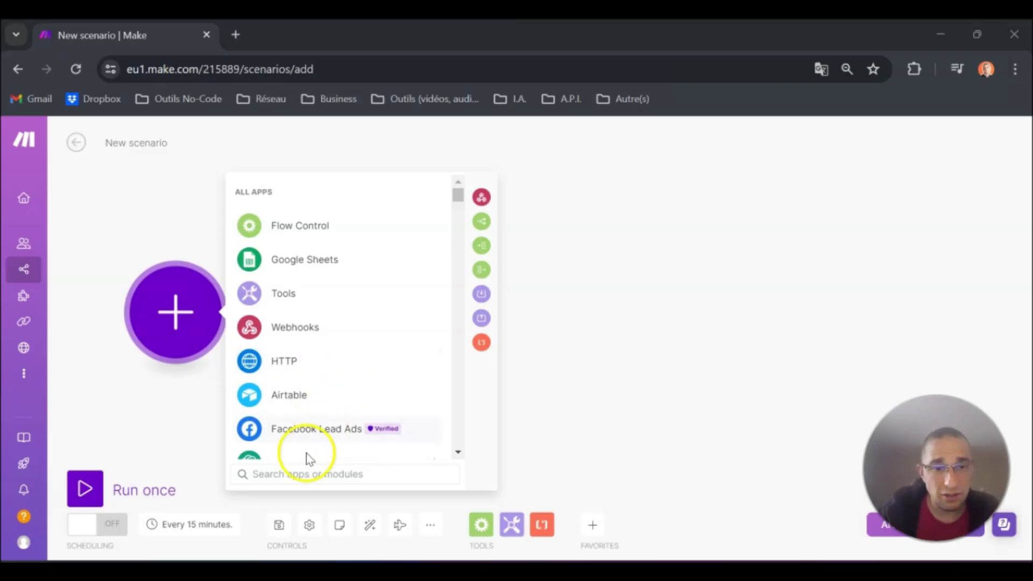
click(293, 473)
text(Dee)
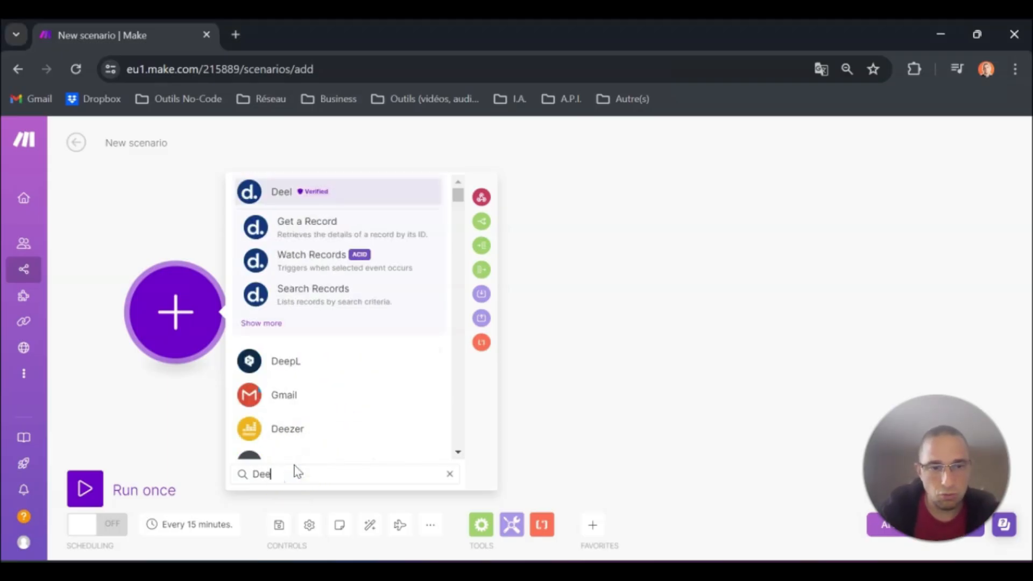
click(281, 436)
scroll(333, 361, down, 5)
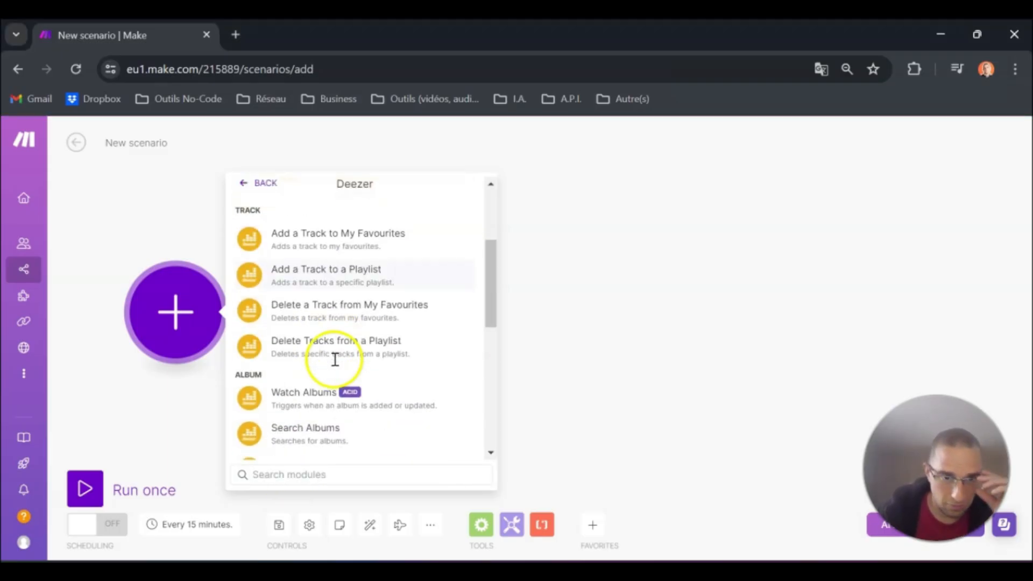
scroll(314, 404, down, 3)
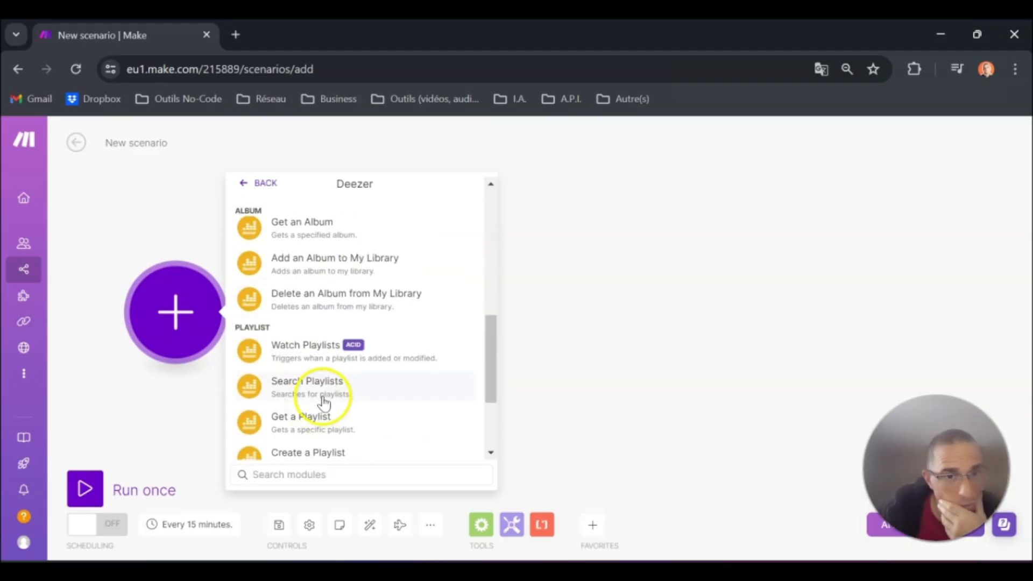
click(312, 418)
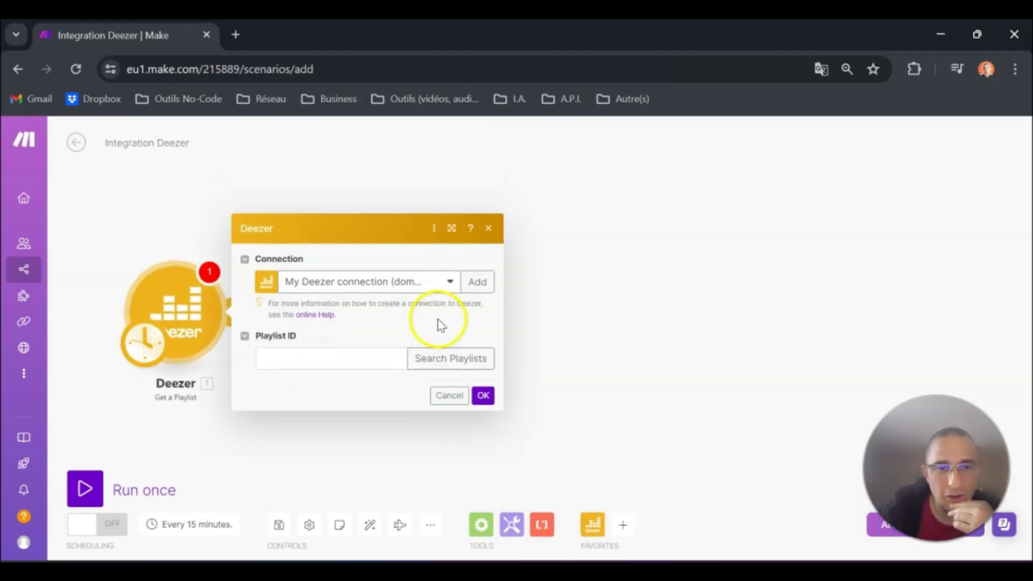
click(439, 359)
click(549, 365)
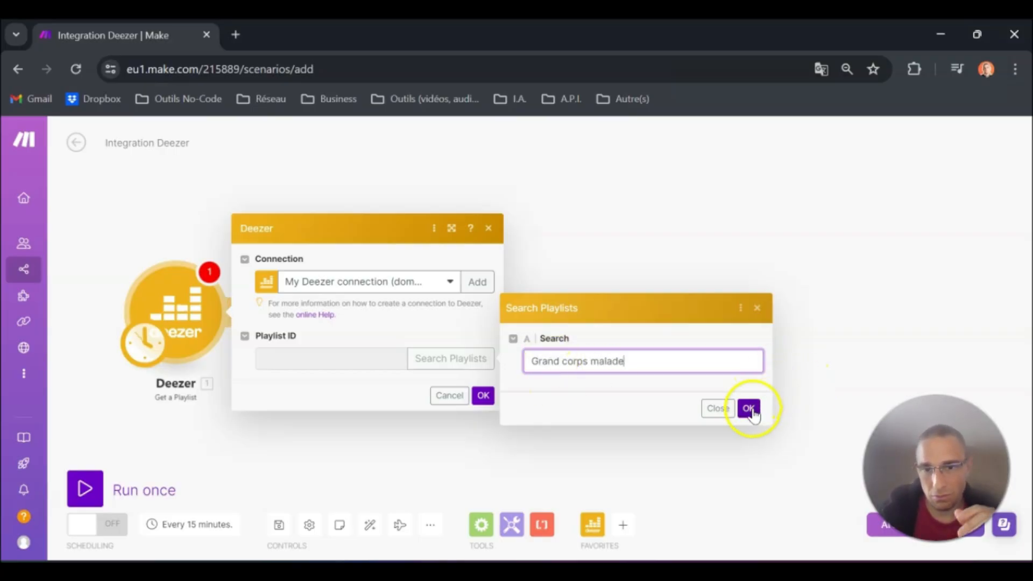
click(749, 409)
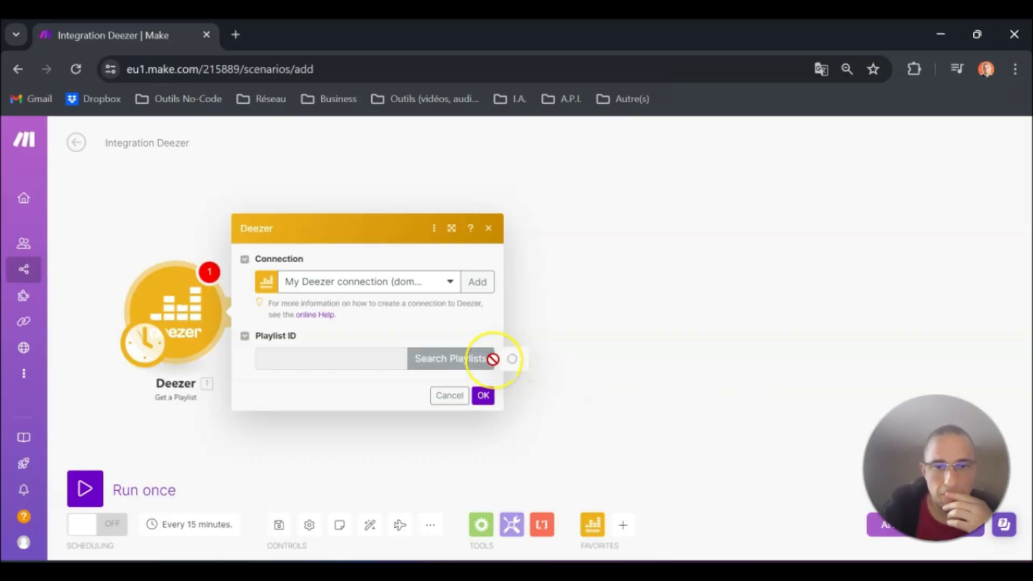
click(576, 174)
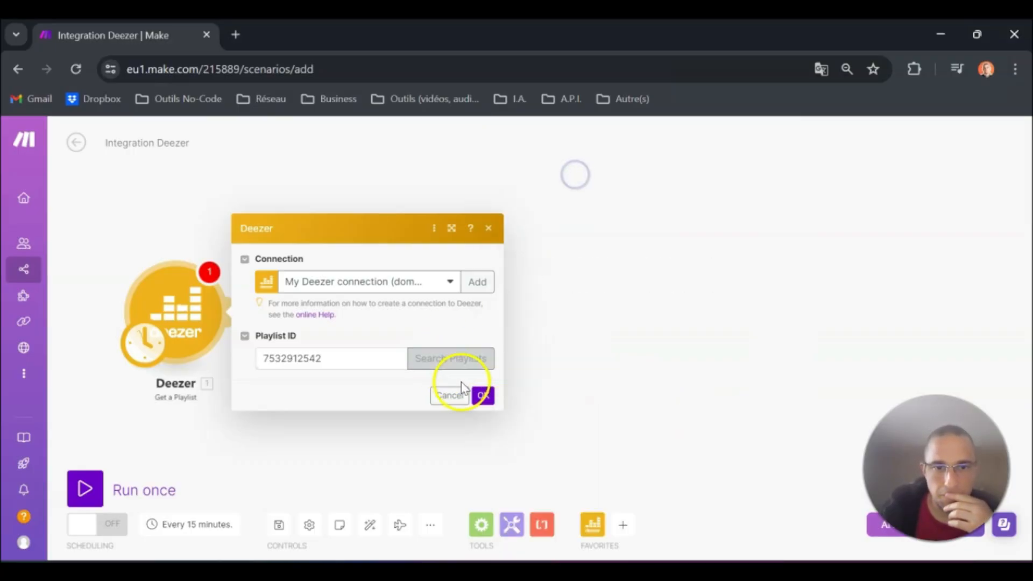
click(483, 396)
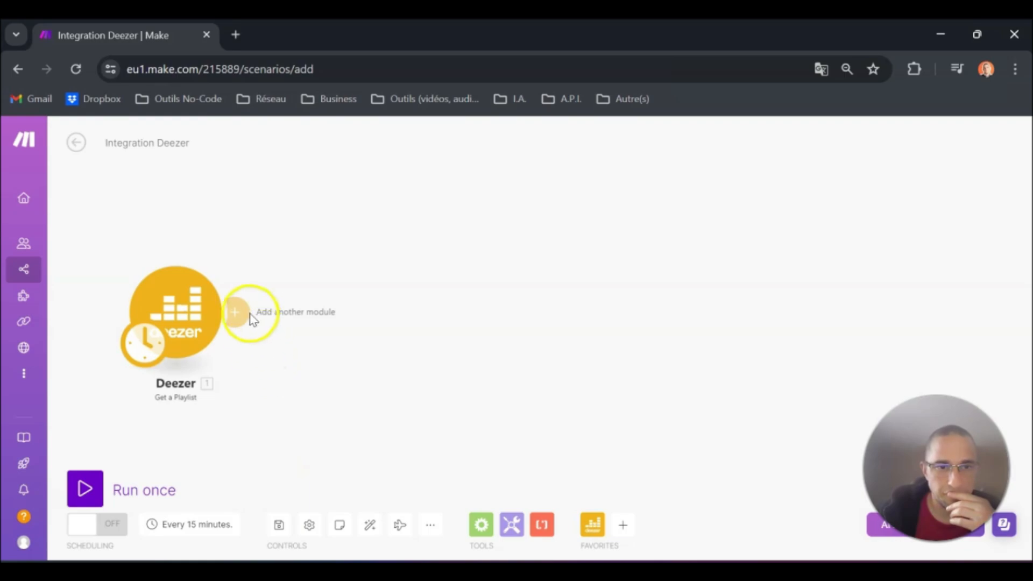
Add an Iterator module after the Deezer module.
click(237, 312)
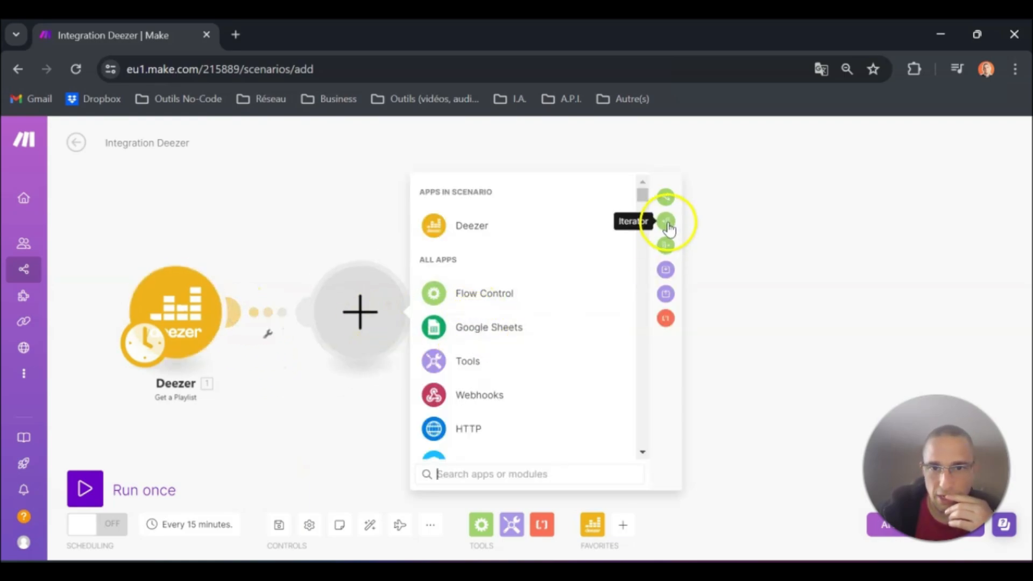
text(Iter)
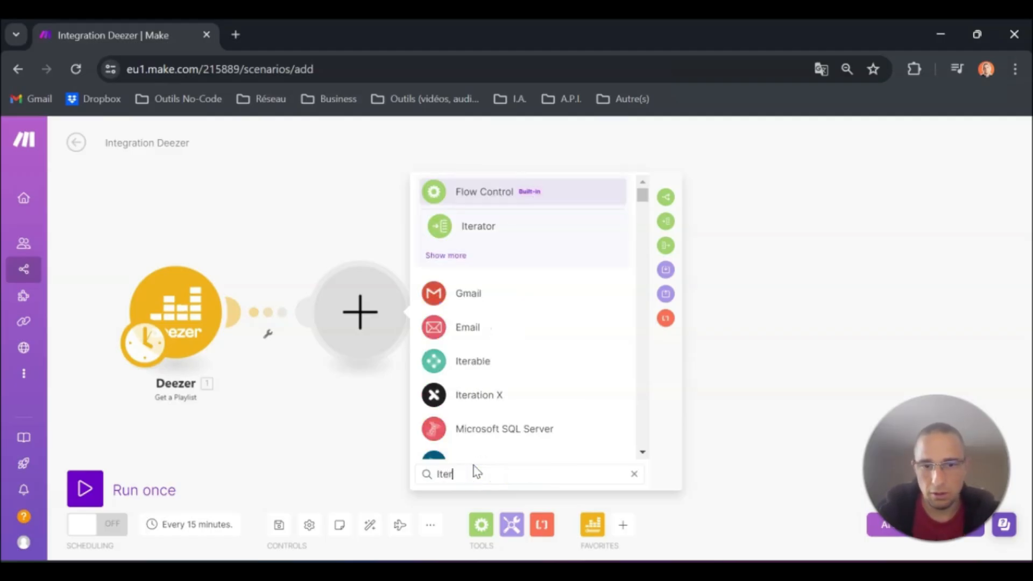
click(472, 231)
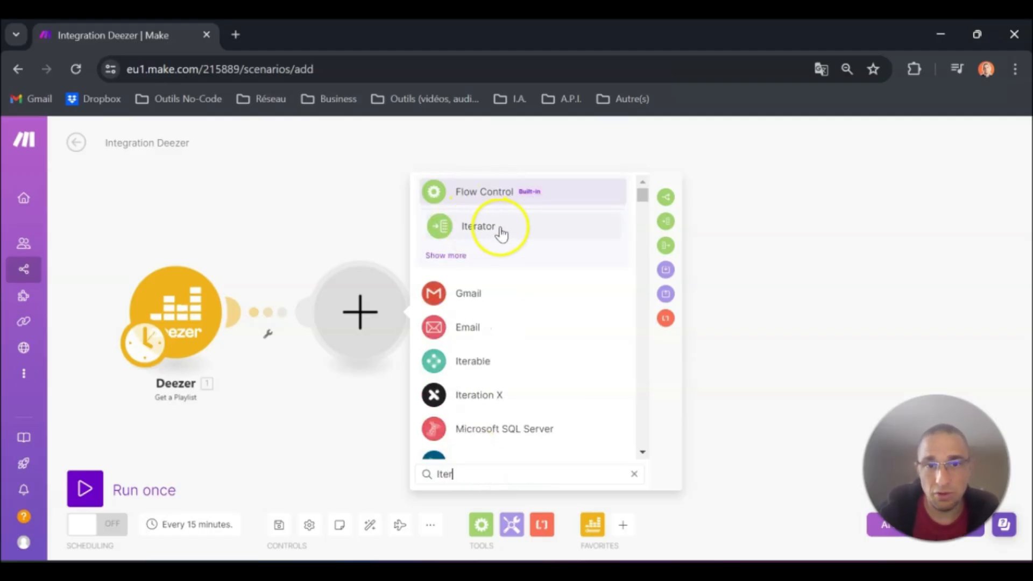
click(468, 228)
drag(439, 442, 440, 410)
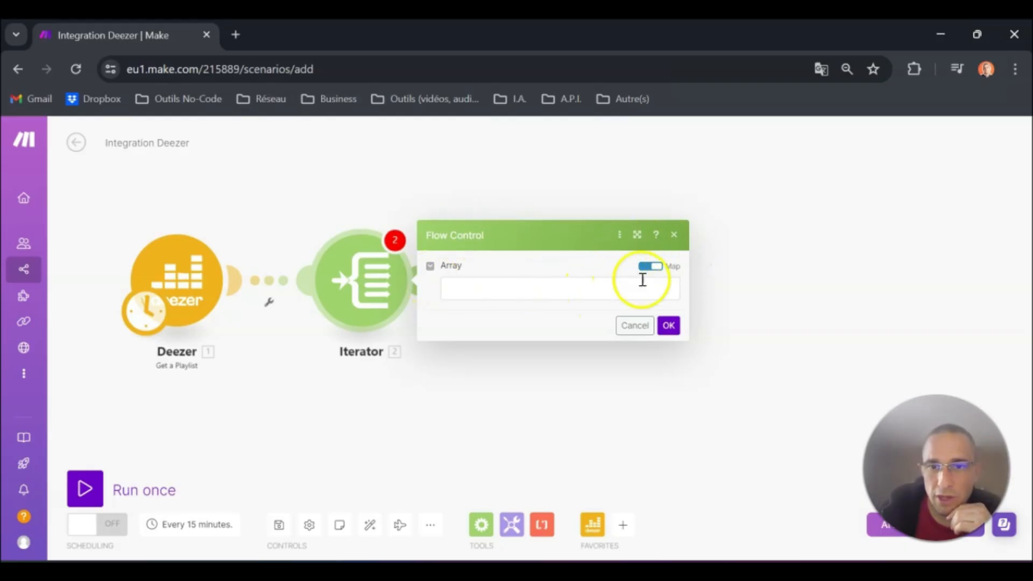
Map the Iterator's Array to the Deezer module's Tracks: Data[] and save the settings.
click(466, 291)
click(476, 292)
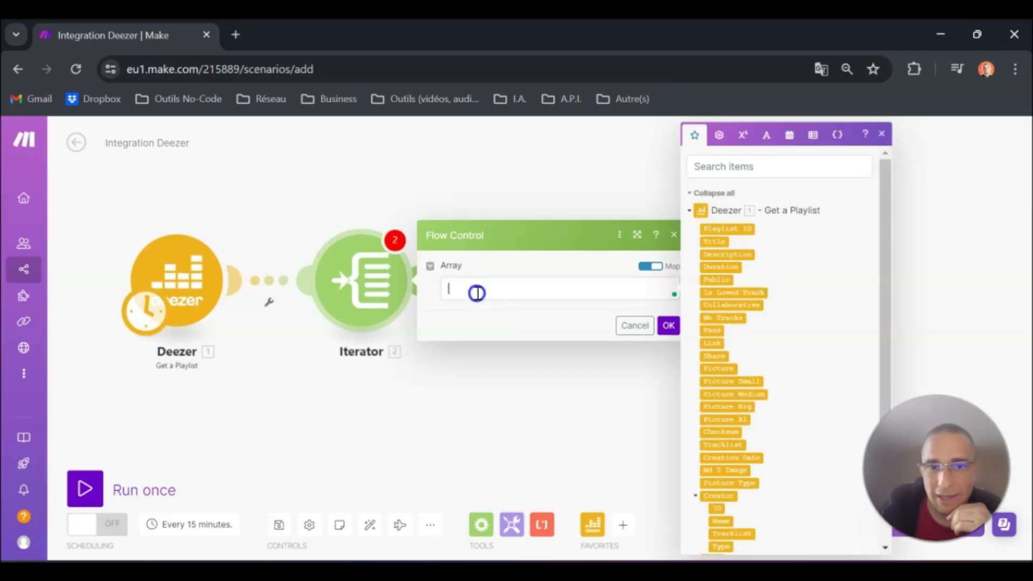
scroll(761, 415, down, 2)
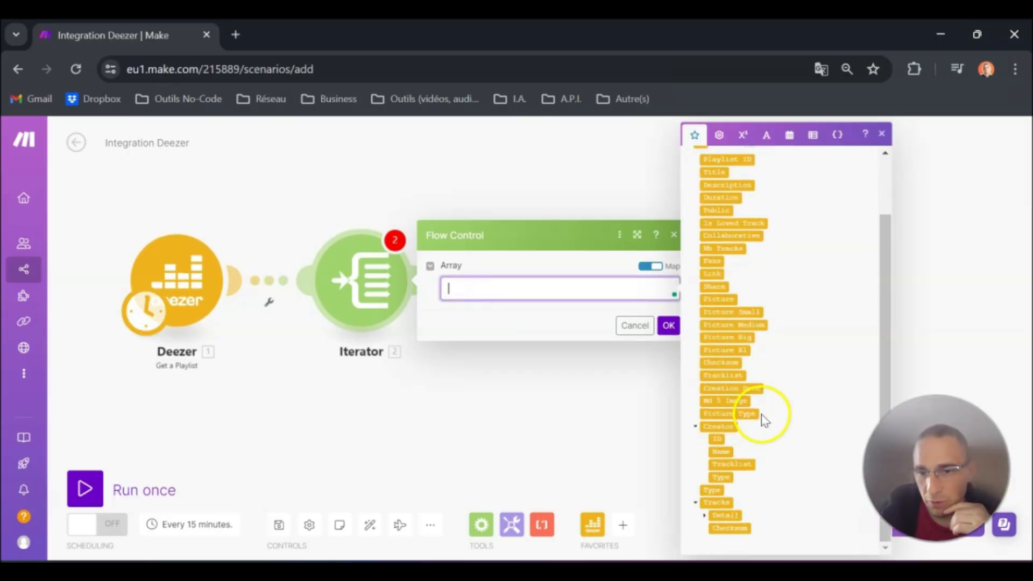
click(748, 518)
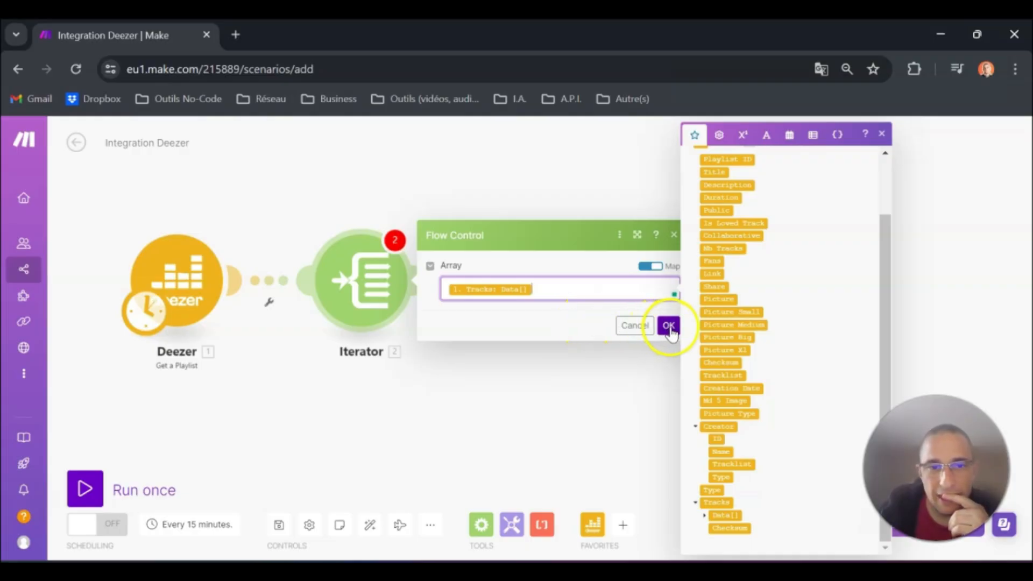
click(669, 326)
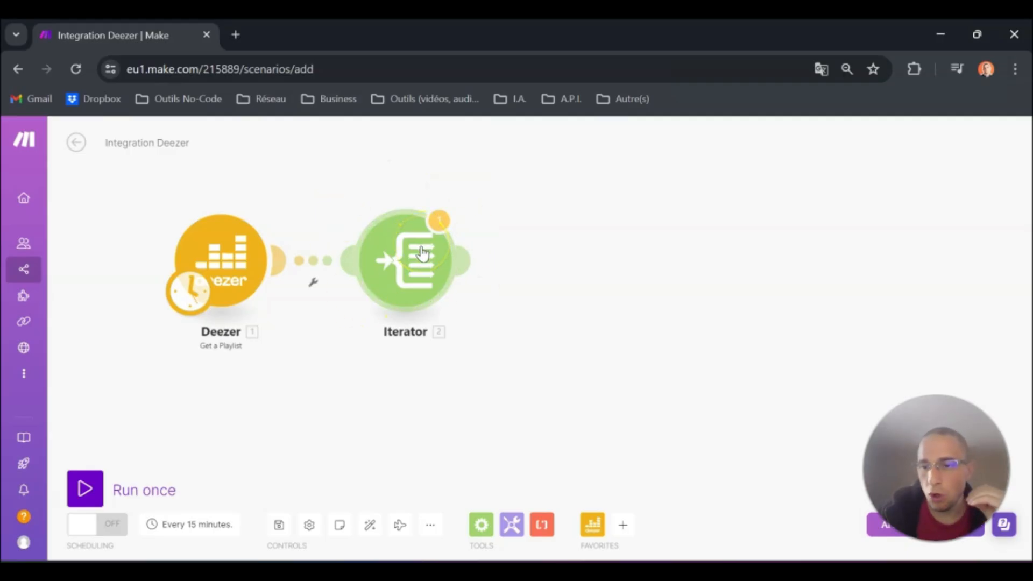
Run only the Deezer Get a Playlist module.
right_click(227, 249)
click(272, 278)
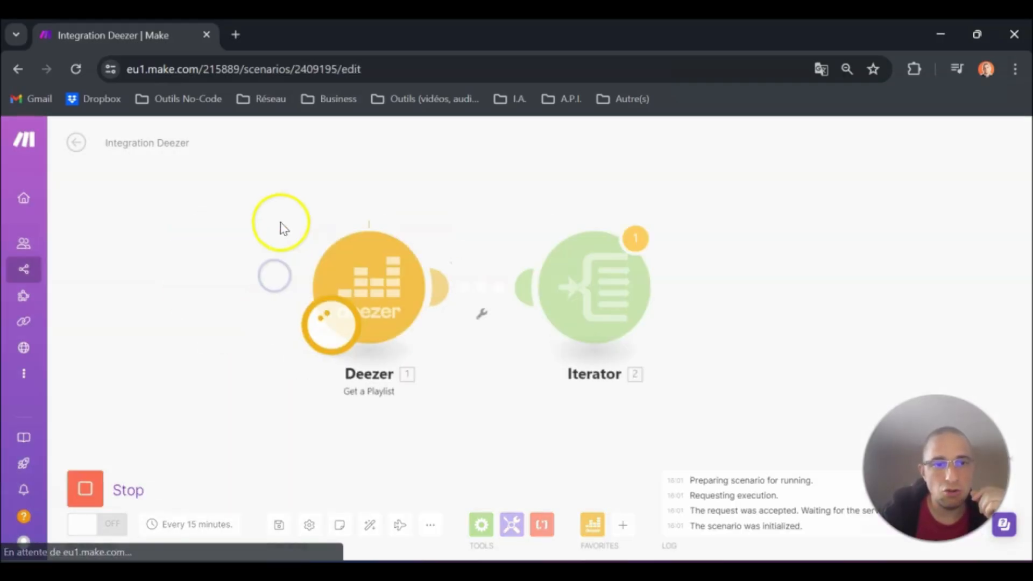
drag(429, 431, 309, 414)
scroll(331, 379, down, 1)
Open the Deezer module's output and look through the Data array inside its Tracks collection.
click(294, 216)
scroll(454, 376, down, 3)
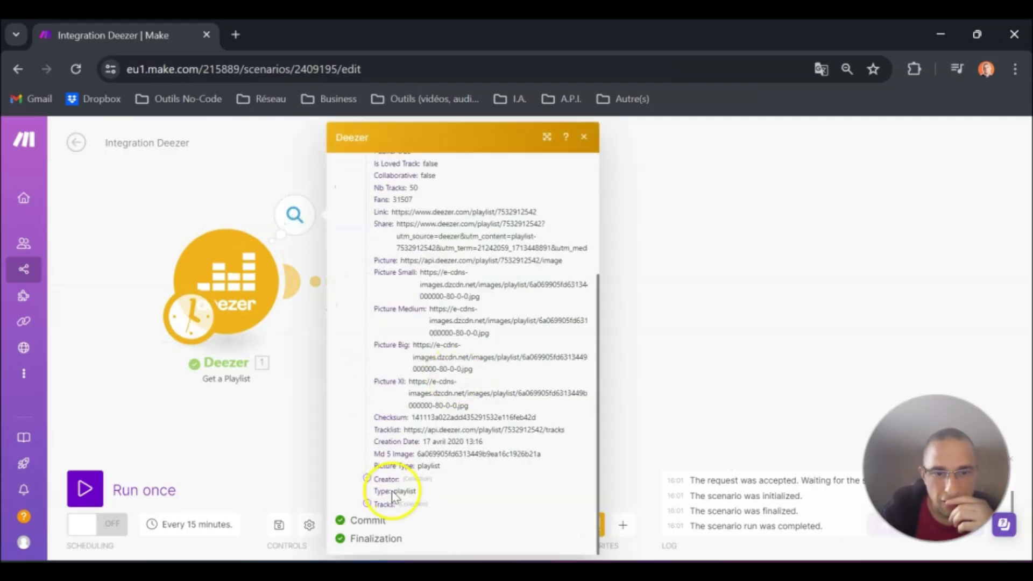
click(366, 504)
click(377, 518)
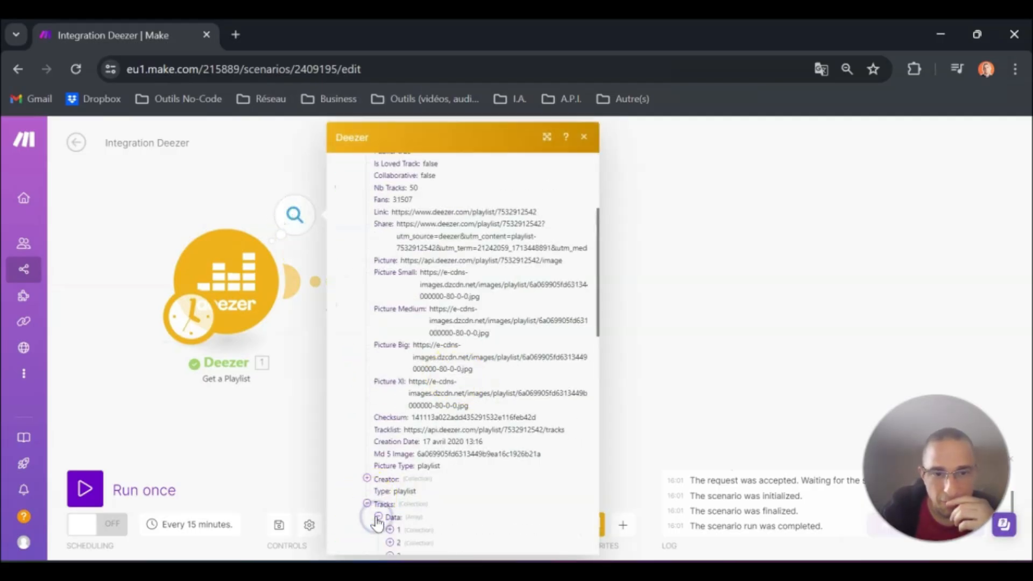
scroll(426, 500, down, 5)
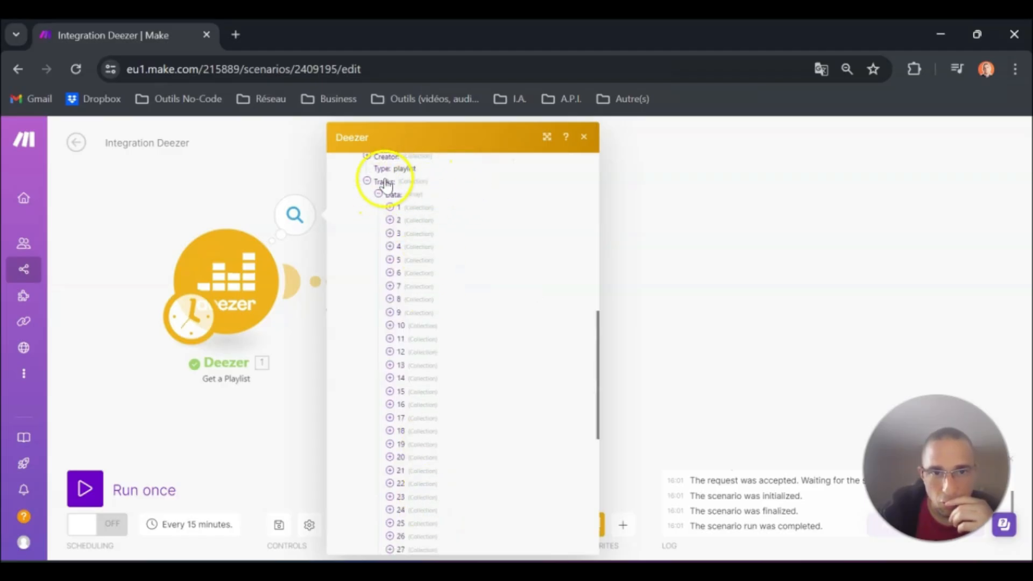
scroll(479, 287, down, 6)
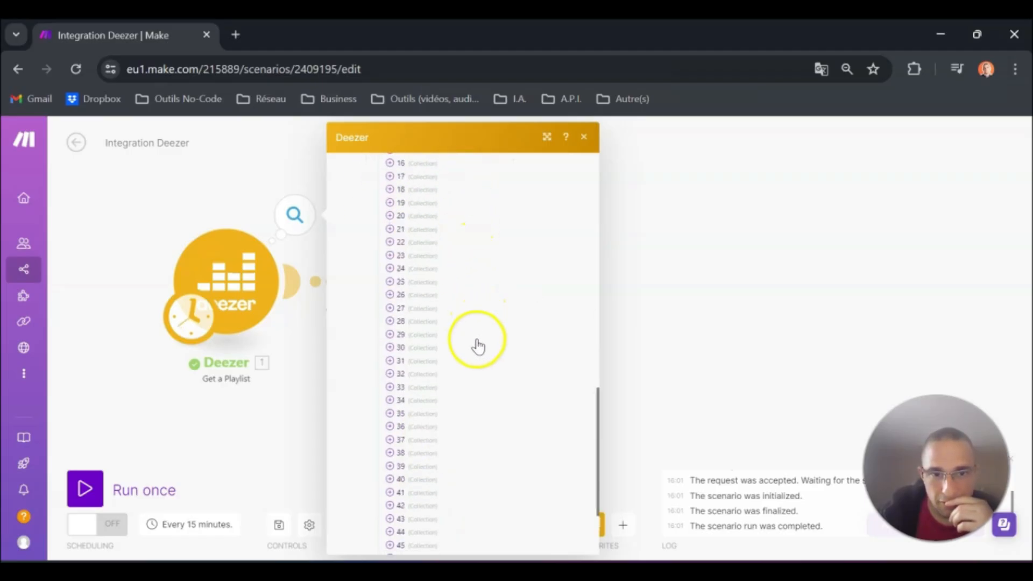
scroll(495, 342, up, 7)
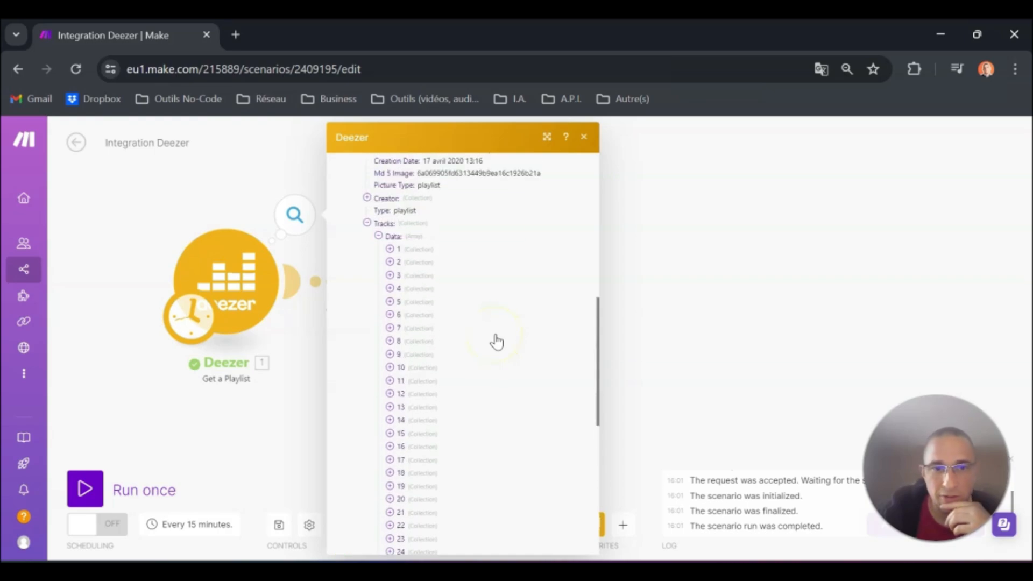
Examine the details of the first and second track collections in the Data array, then close the output.
click(390, 250)
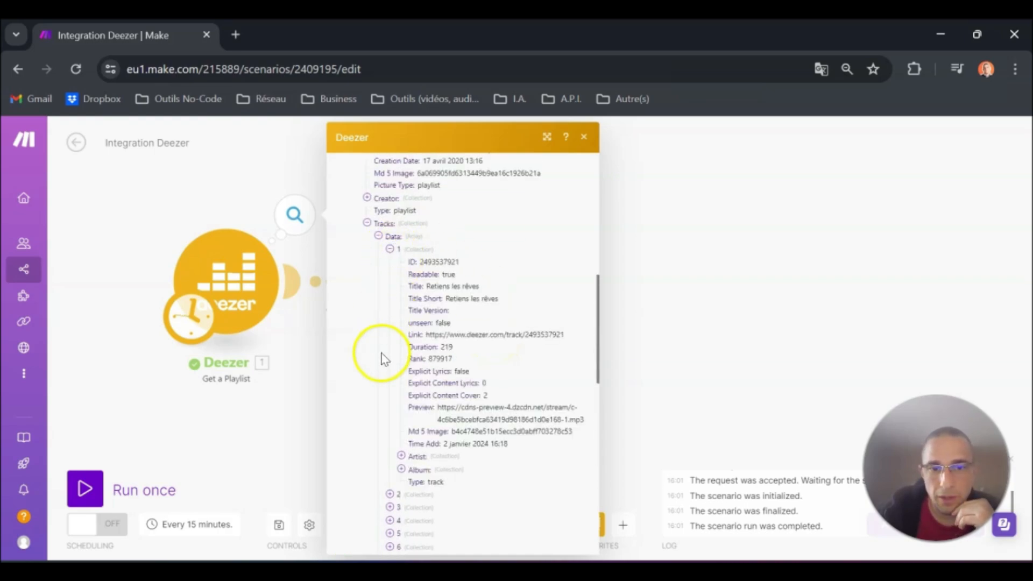
scroll(384, 452, down, 2)
click(390, 413)
scroll(393, 451, down, 3)
scroll(466, 399, up, 5)
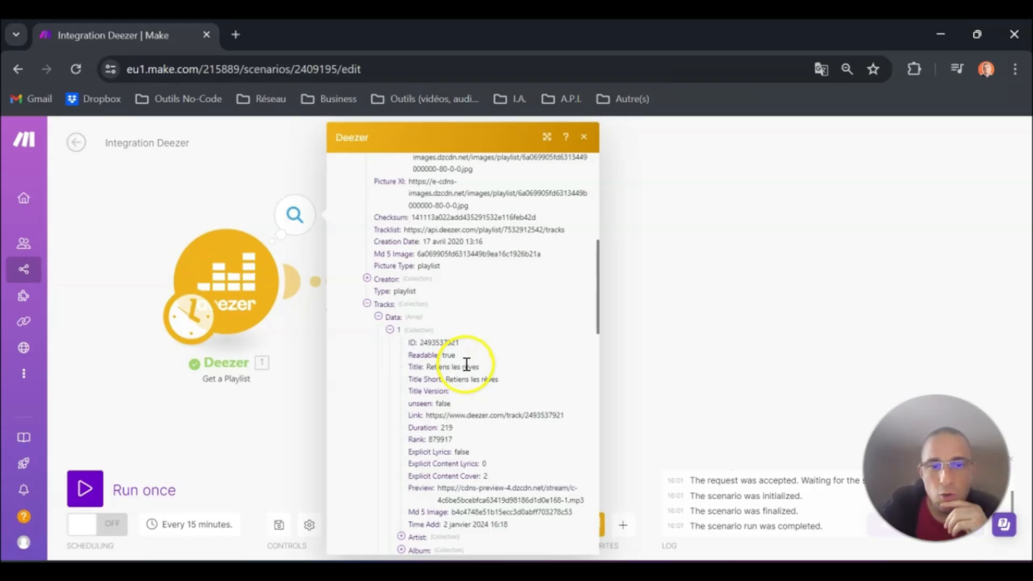
click(390, 330)
click(391, 344)
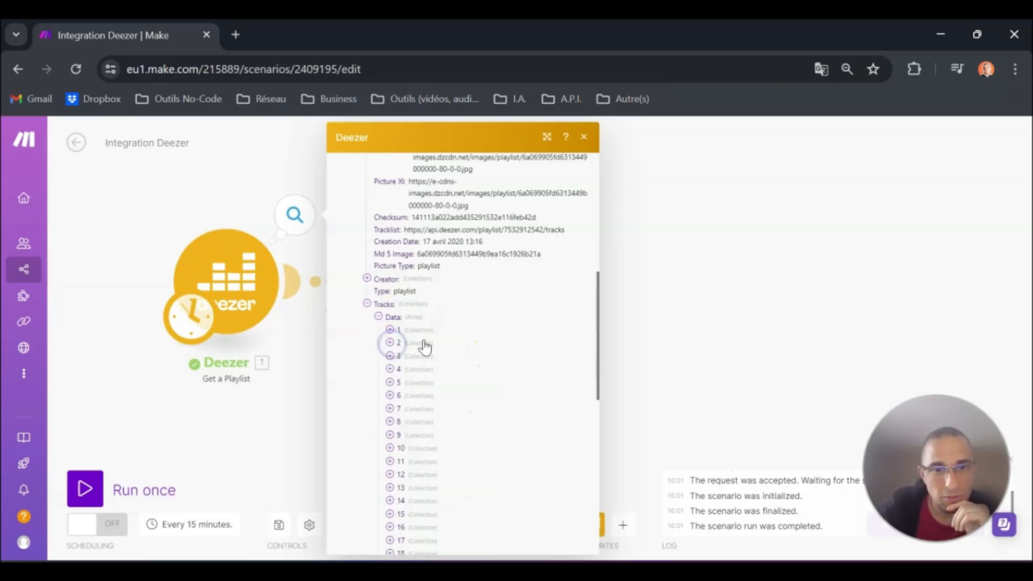
click(691, 320)
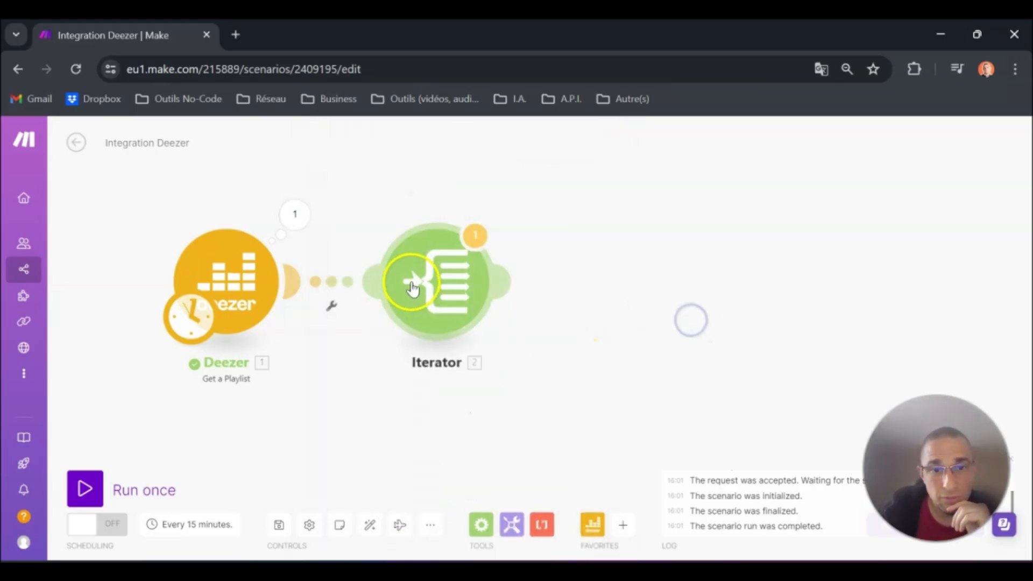
Reopen the Deezer output and review the full list of collections in the Tracks Data array.
click(295, 214)
scroll(453, 364, down, 2)
scroll(454, 364, down, 3)
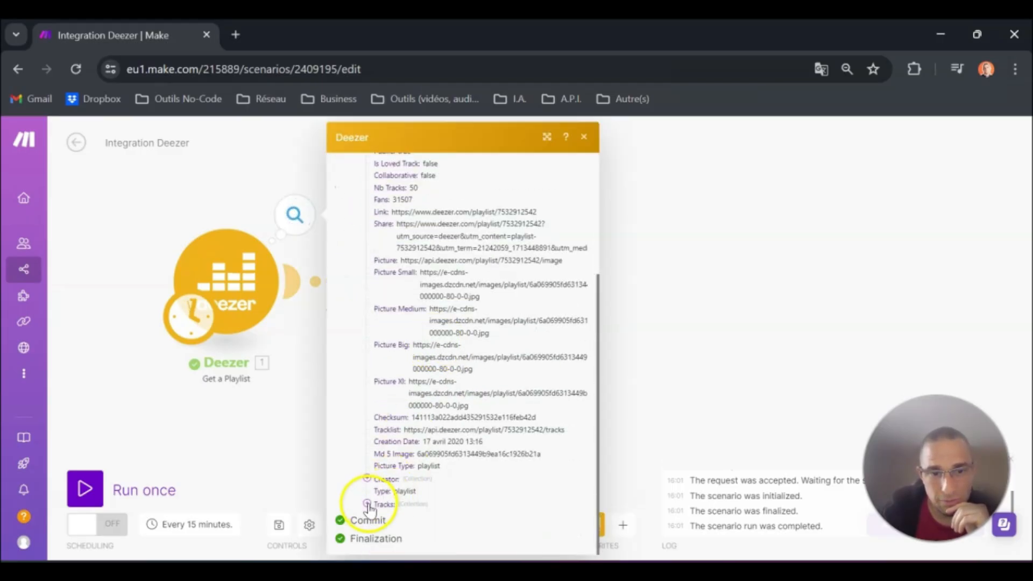
click(367, 503)
click(379, 516)
scroll(473, 491, down, 5)
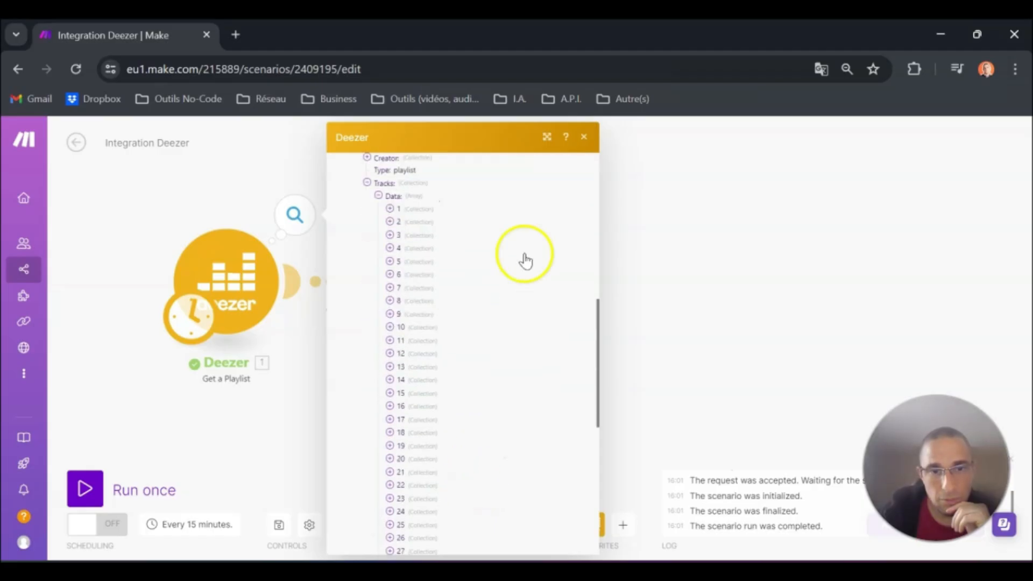
scroll(527, 271, down, 7)
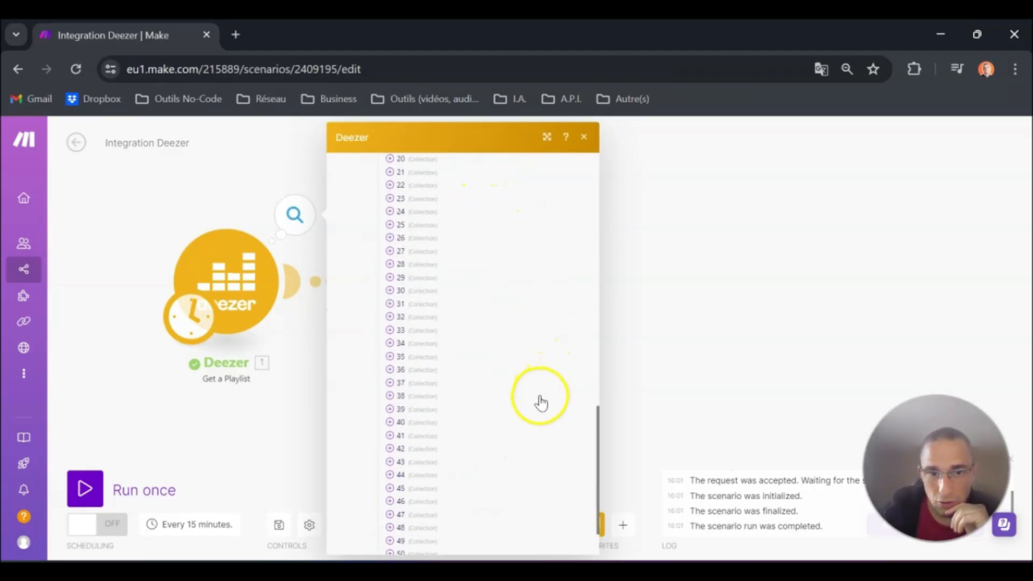
scroll(519, 418, up, 8)
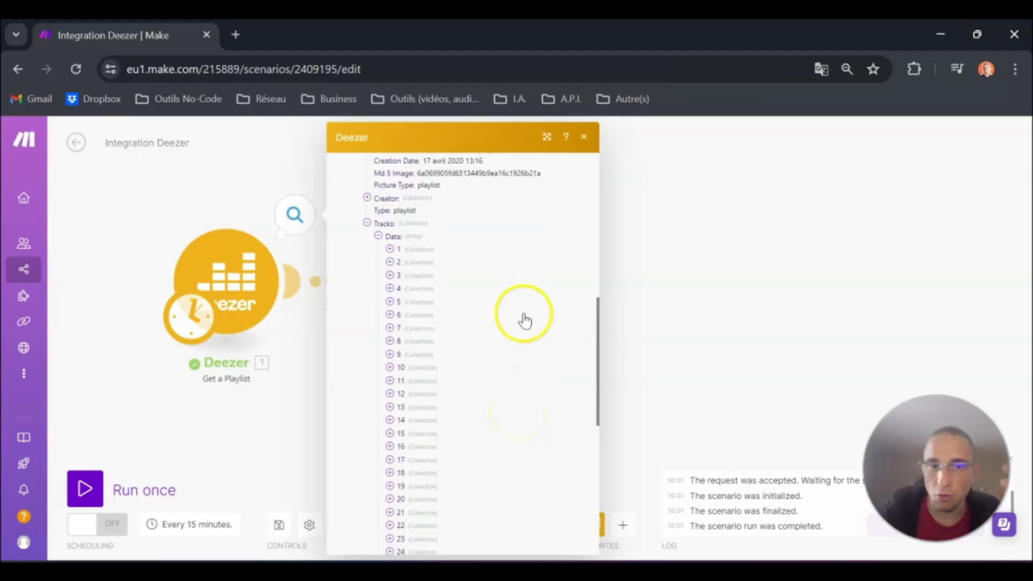
scroll(528, 398, down, 7)
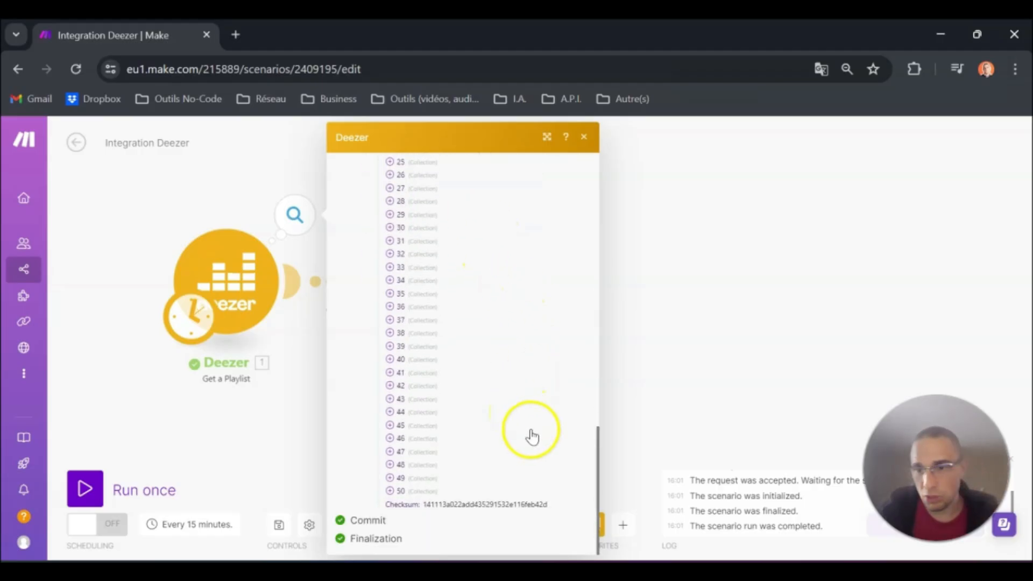
click(728, 282)
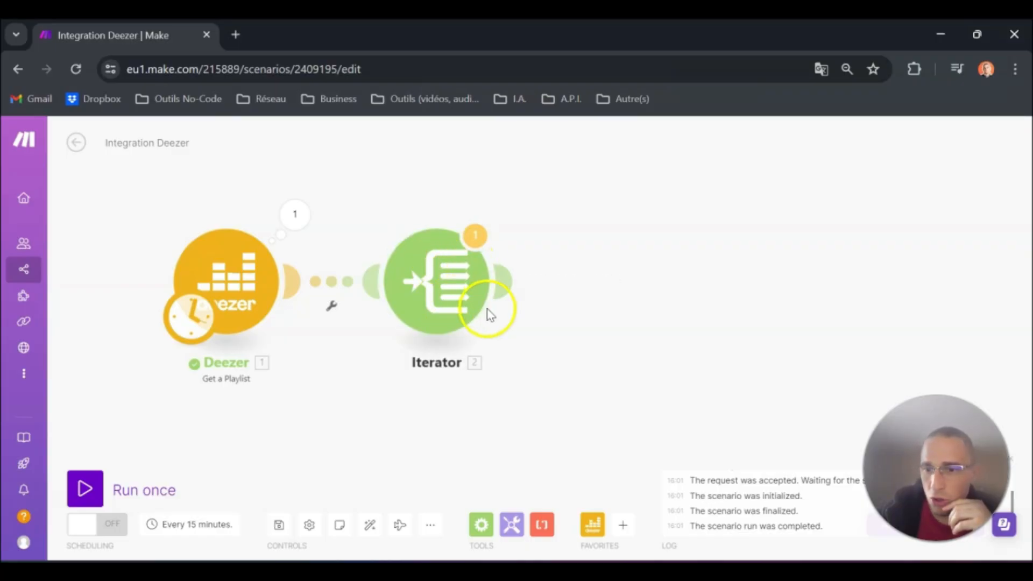
Open the Deezer module's output again, expand Tracks and its Data array, and look through the numbered collections.
click(294, 218)
click(359, 269)
scroll(392, 392, down, 5)
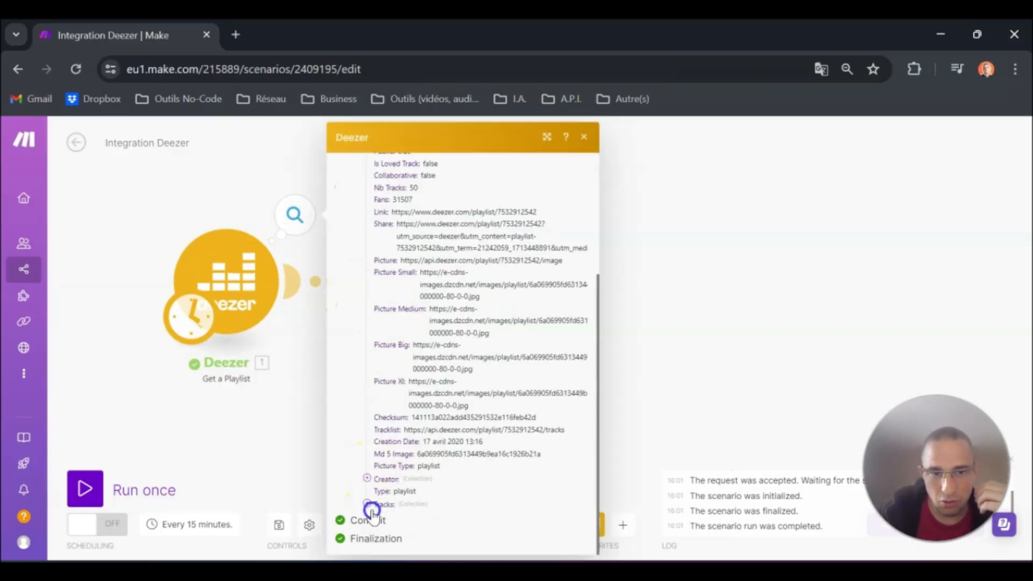
click(369, 507)
click(379, 517)
scroll(387, 461, down, 6)
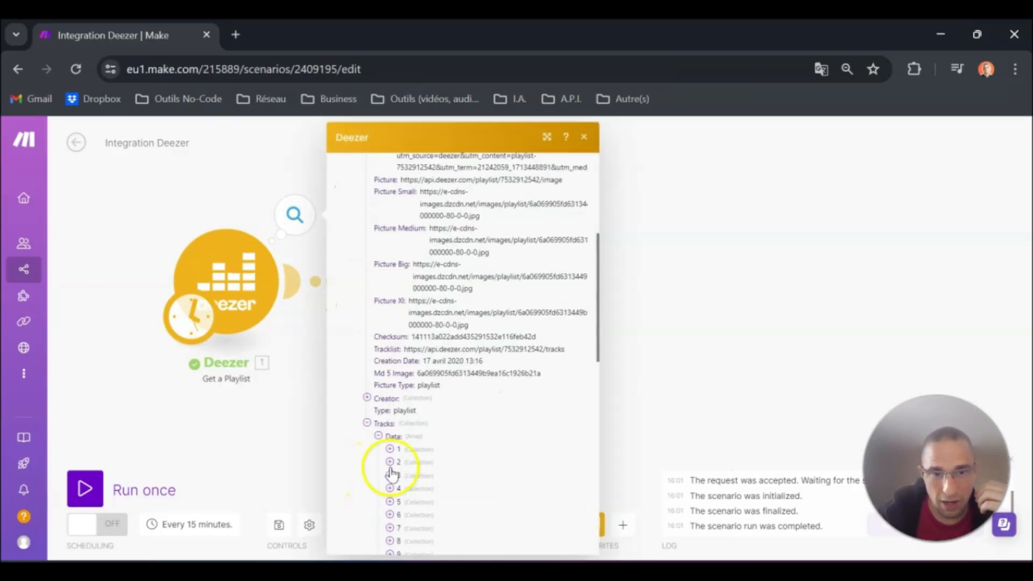
scroll(533, 485, down, 6)
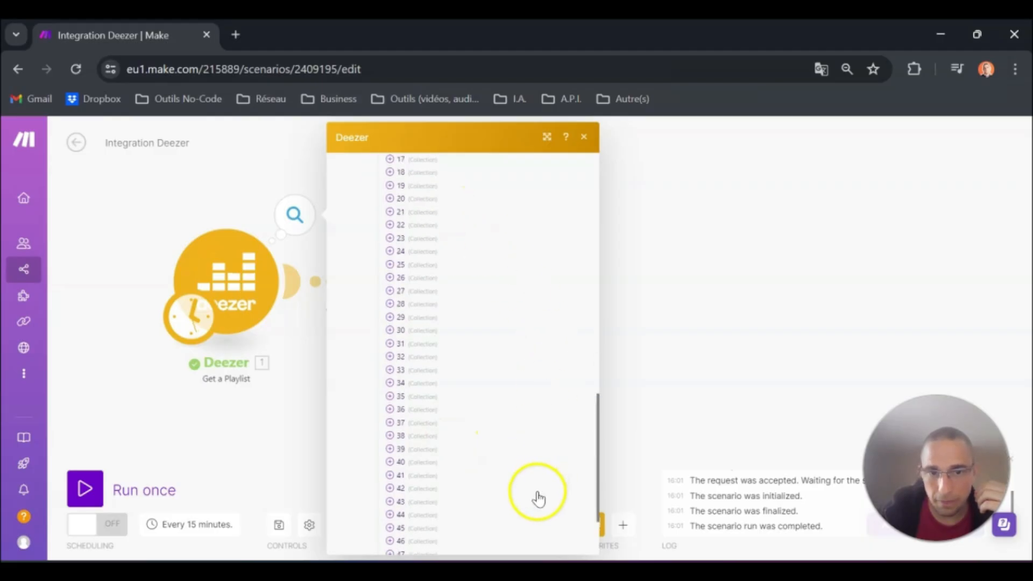
scroll(530, 498, up, 4)
scroll(532, 497, up, 4)
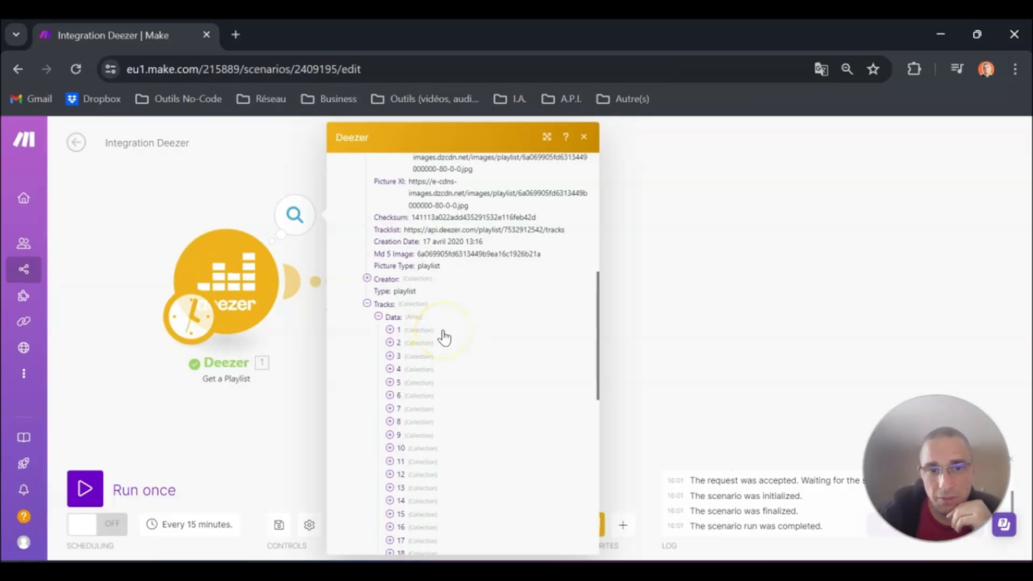
Examine the first three track collections in the Data array one after another, then close the Deezer output.
click(390, 330)
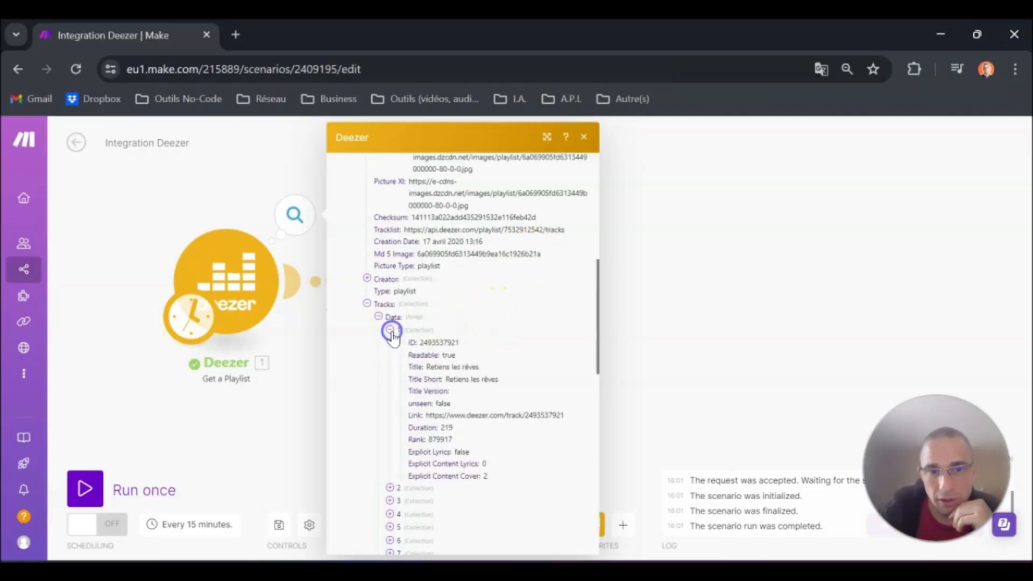
scroll(462, 484, down, 3)
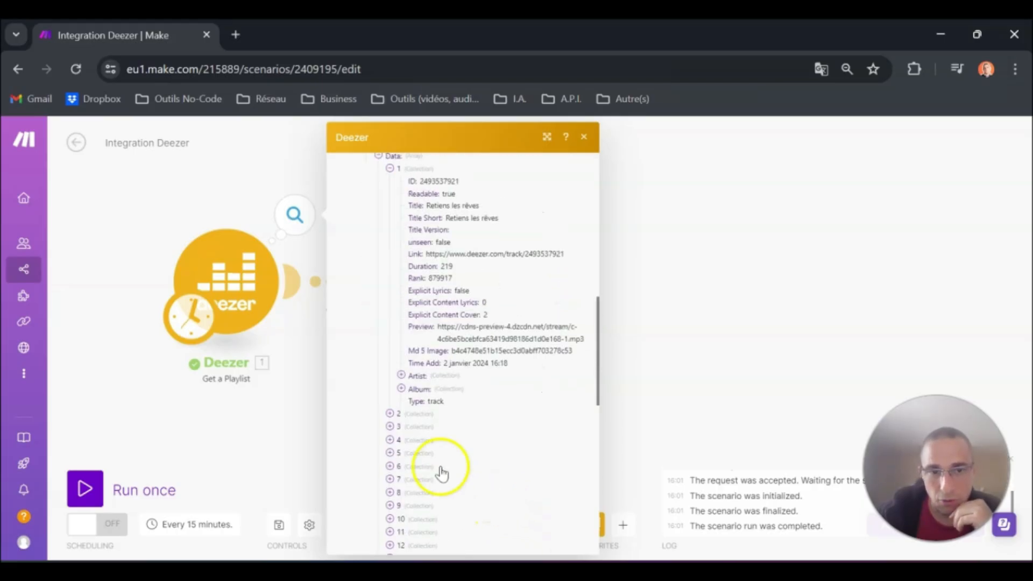
click(392, 414)
scroll(574, 473, down, 5)
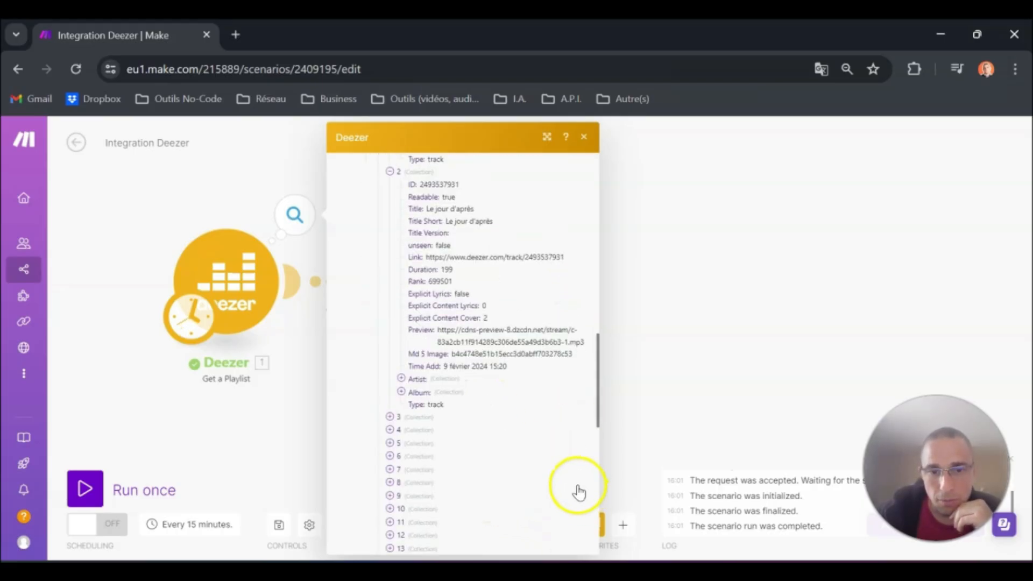
scroll(511, 338, down, 3)
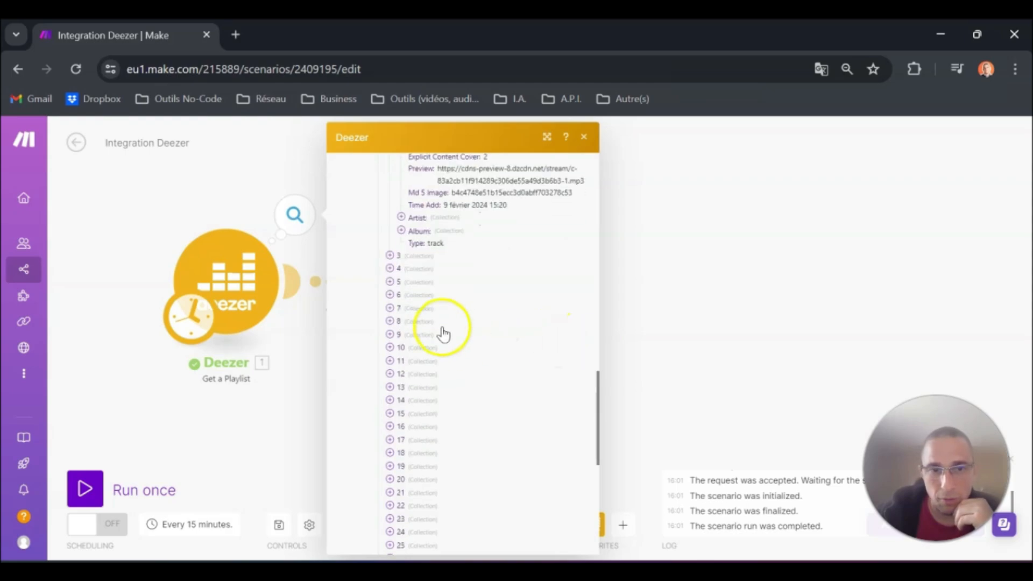
click(391, 257)
click(796, 277)
Confirm the Iterator's Array mapping to Tracks: Data[] and run the whole scenario once despite the transformer warning.
drag(314, 439, 312, 392)
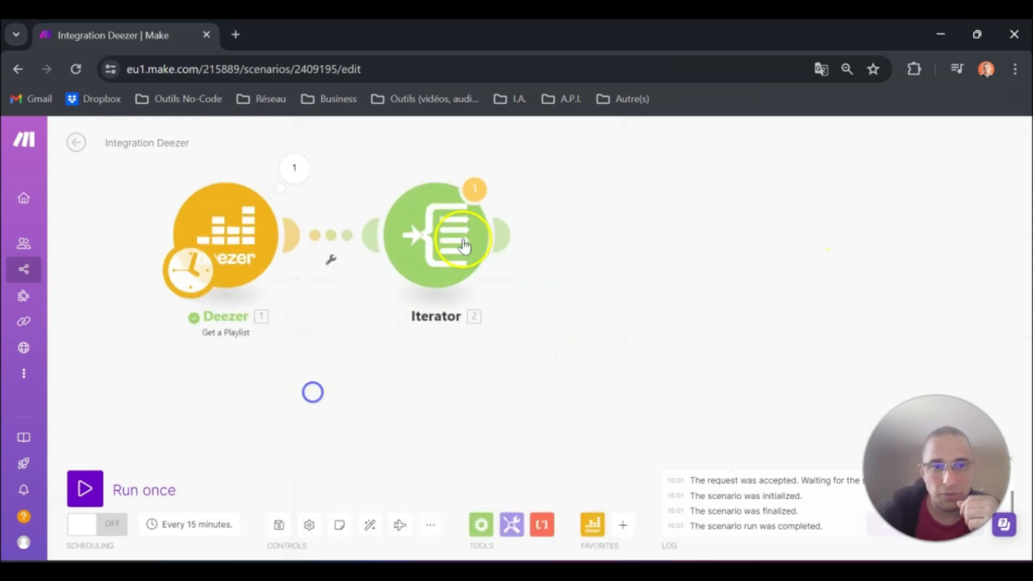
click(444, 241)
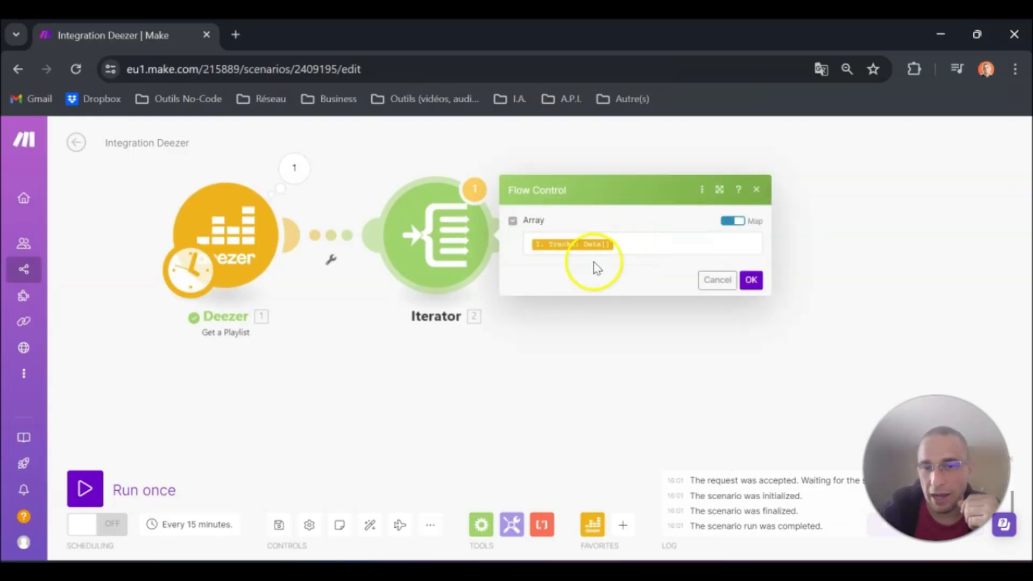
click(745, 280)
click(85, 487)
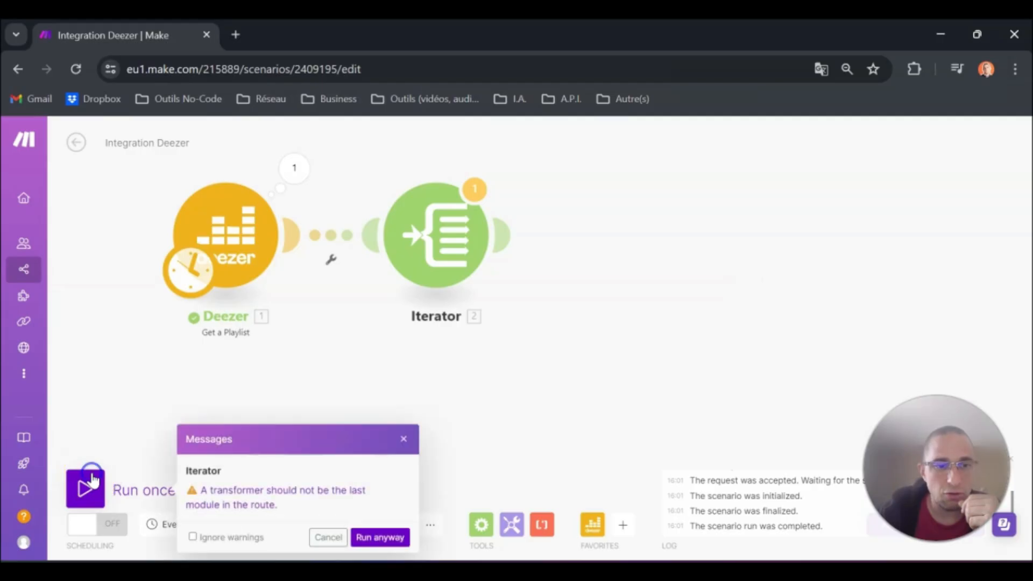
click(378, 540)
Open the Iterator's output and collapse its first five output bundles.
click(492, 203)
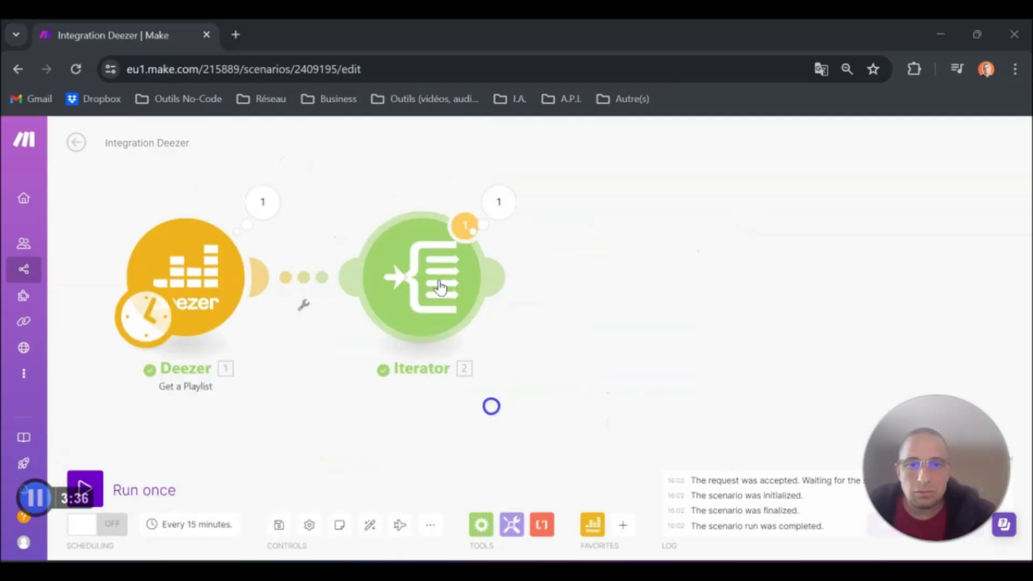
click(563, 265)
click(564, 279)
click(564, 291)
click(563, 304)
click(564, 317)
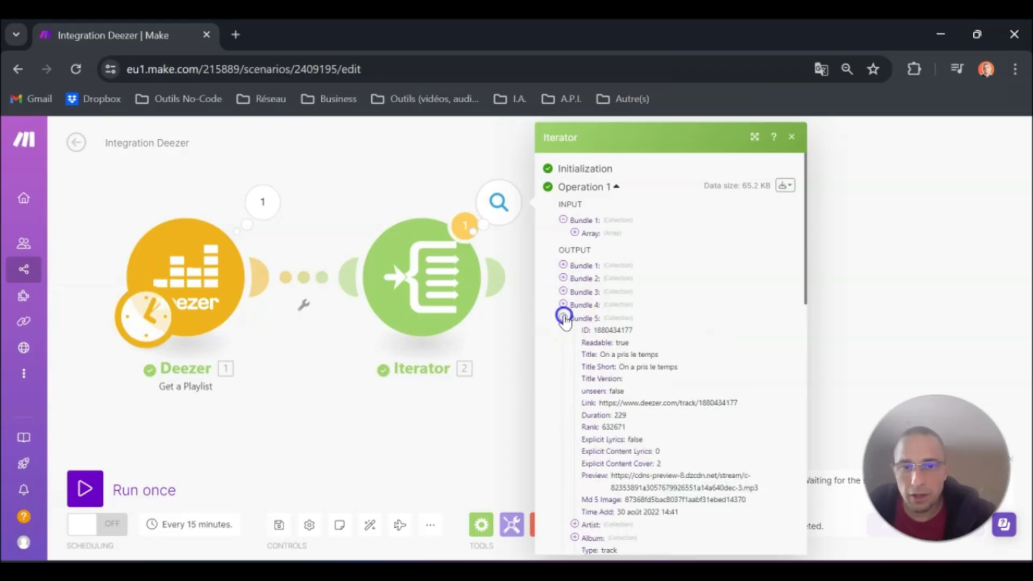
click(564, 329)
click(564, 330)
Look through the complete list of the Iterator's output bundles, from the first to the last.
scroll(673, 280, down, 2)
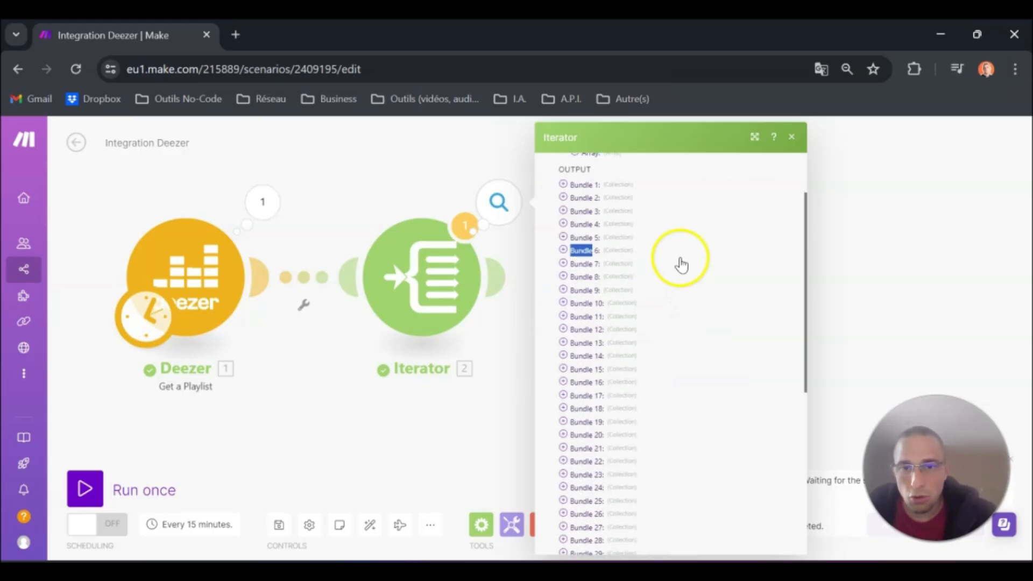
scroll(711, 215, down, 8)
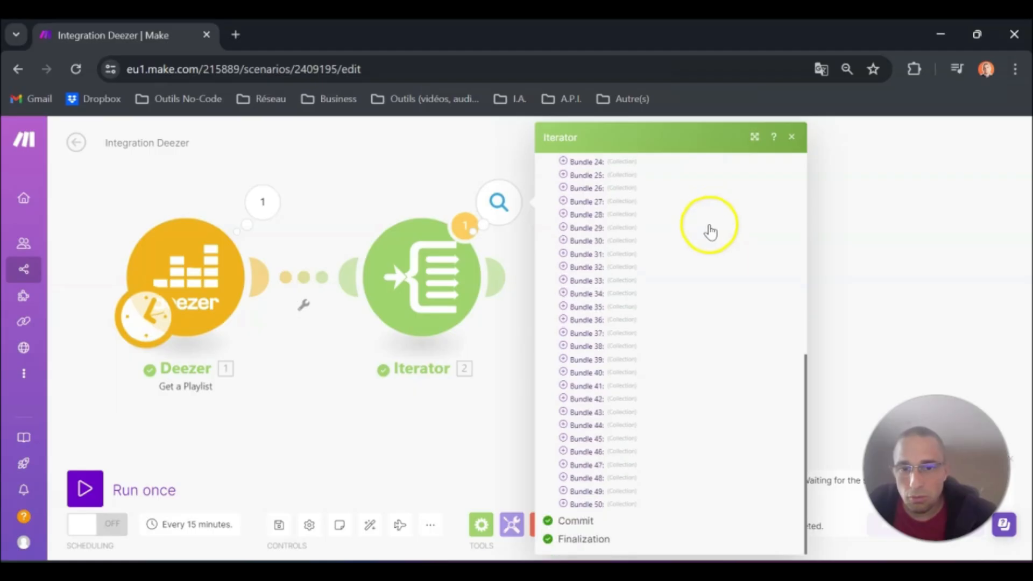
scroll(674, 449, up, 2)
scroll(674, 447, up, 6)
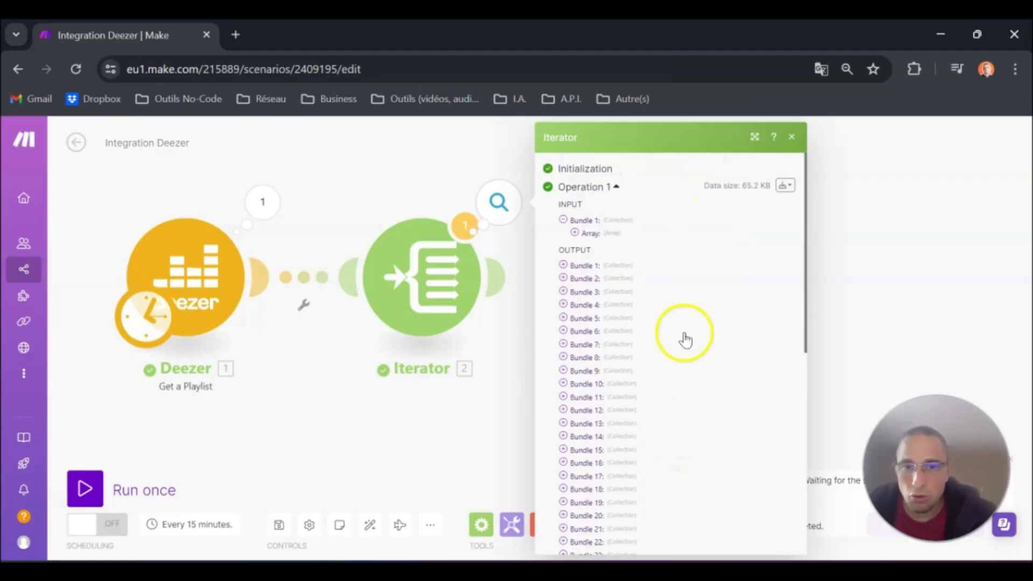
scroll(705, 391, down, 6)
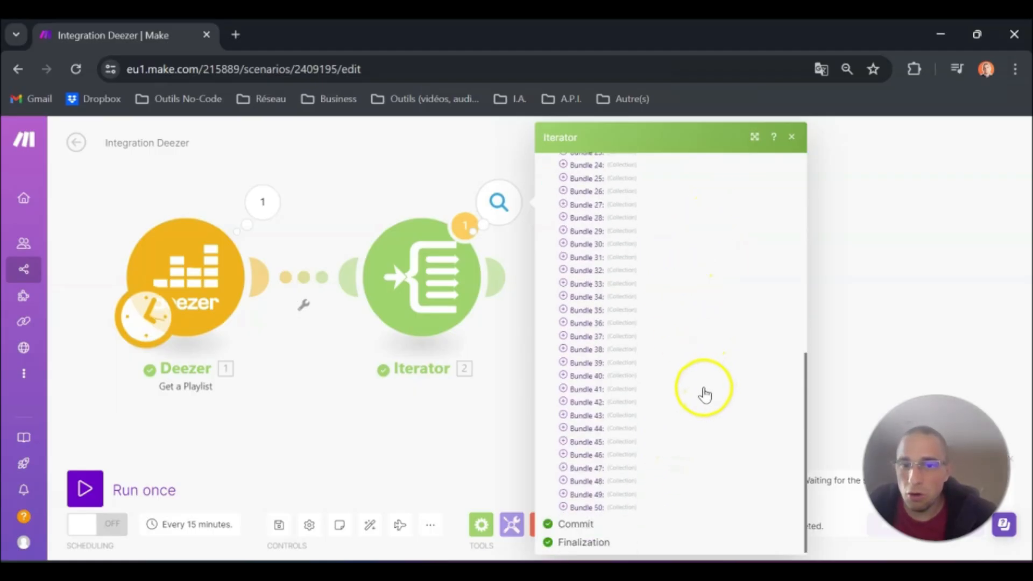
scroll(701, 397, up, 6)
Examine the track details in the Iterator's output Bundles 1 and 2, then collapse both.
click(564, 265)
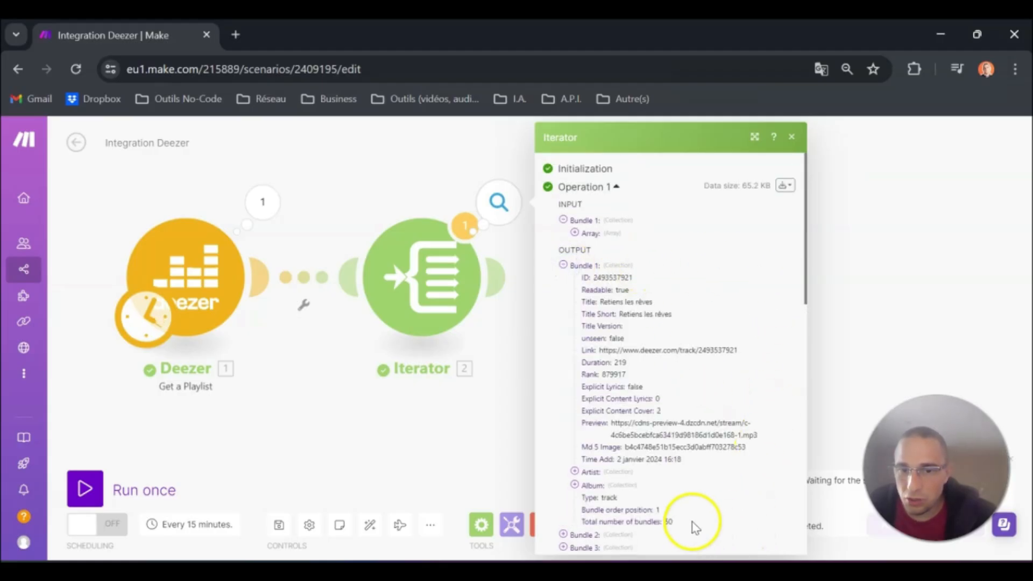
scroll(740, 516, down, 1)
click(565, 455)
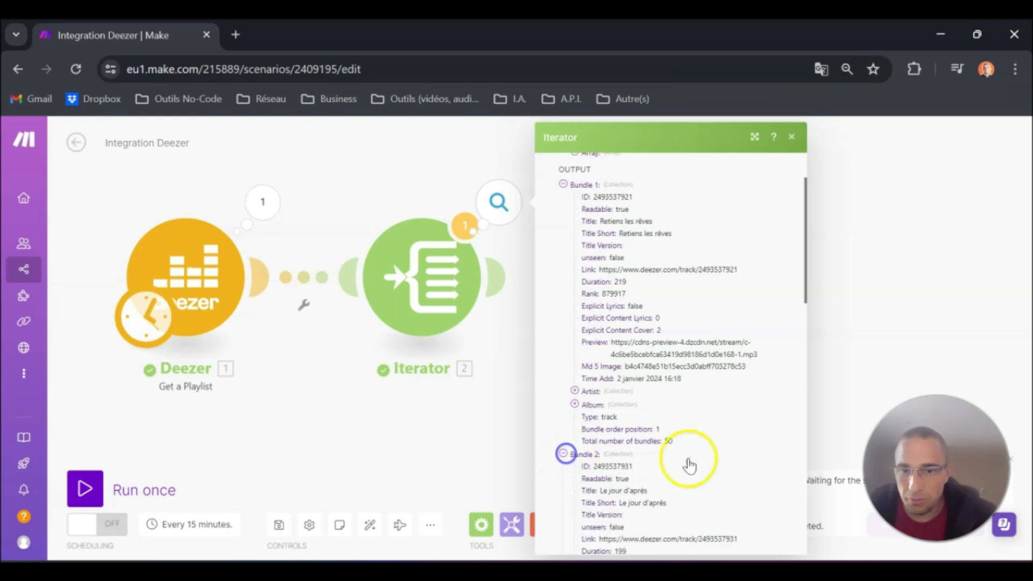
scroll(705, 422, down, 5)
scroll(700, 403, up, 5)
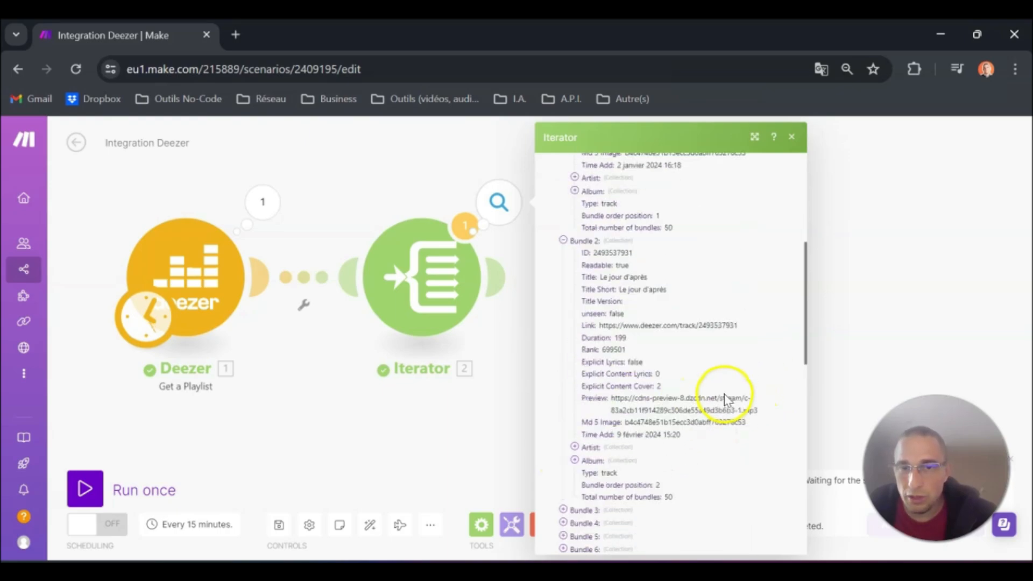
click(563, 454)
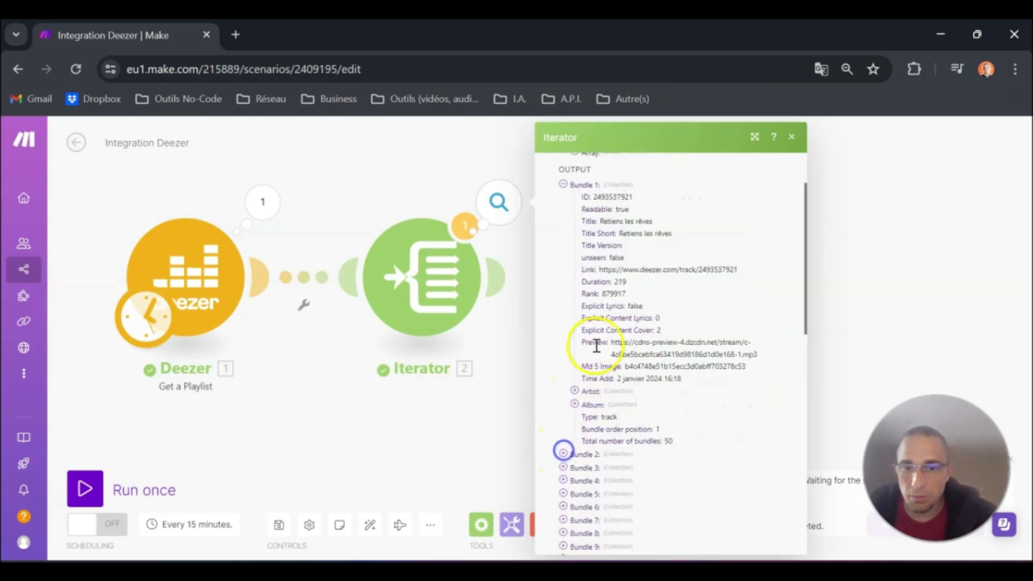
click(563, 184)
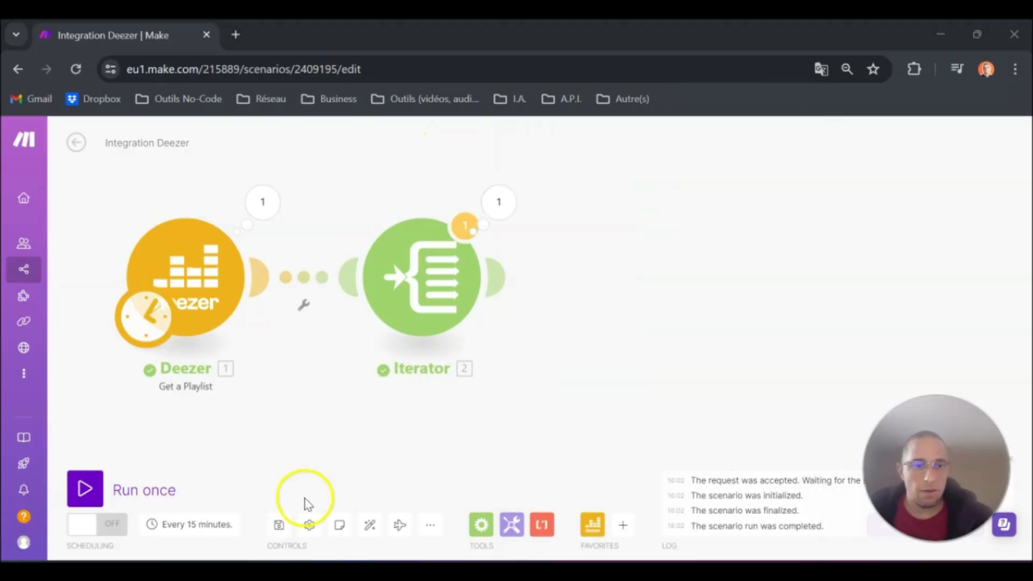
Reopen the Iterator's output, collapse output Bundles 1 to 5, and expand Bundle 1 again.
click(500, 204)
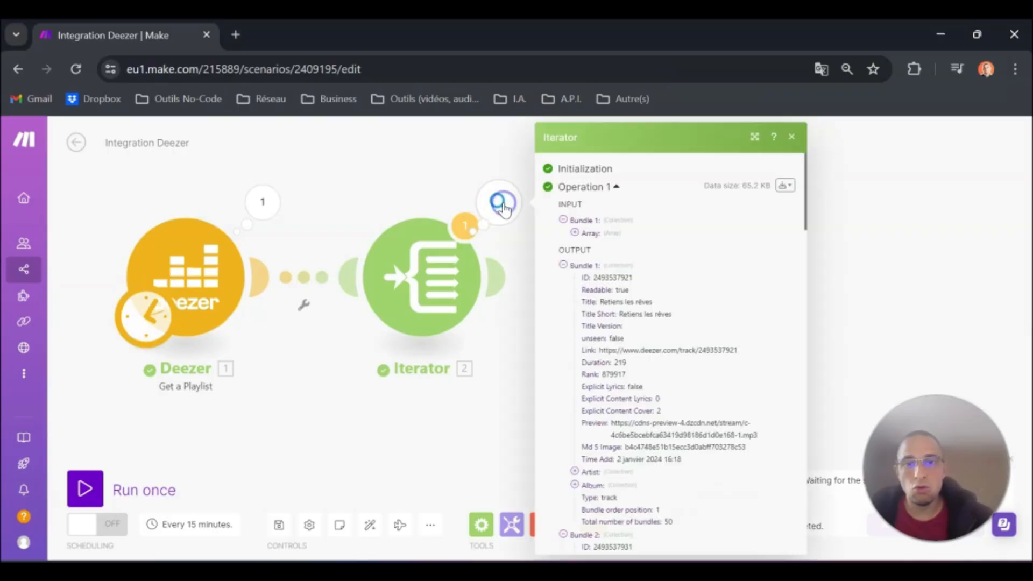
click(563, 265)
click(563, 278)
click(564, 291)
click(563, 304)
click(563, 318)
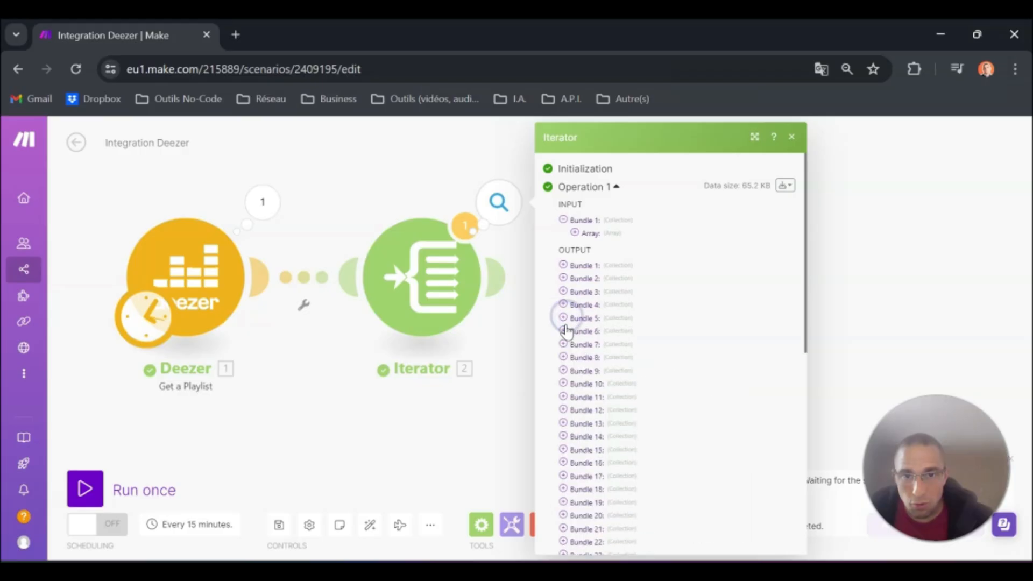
click(563, 266)
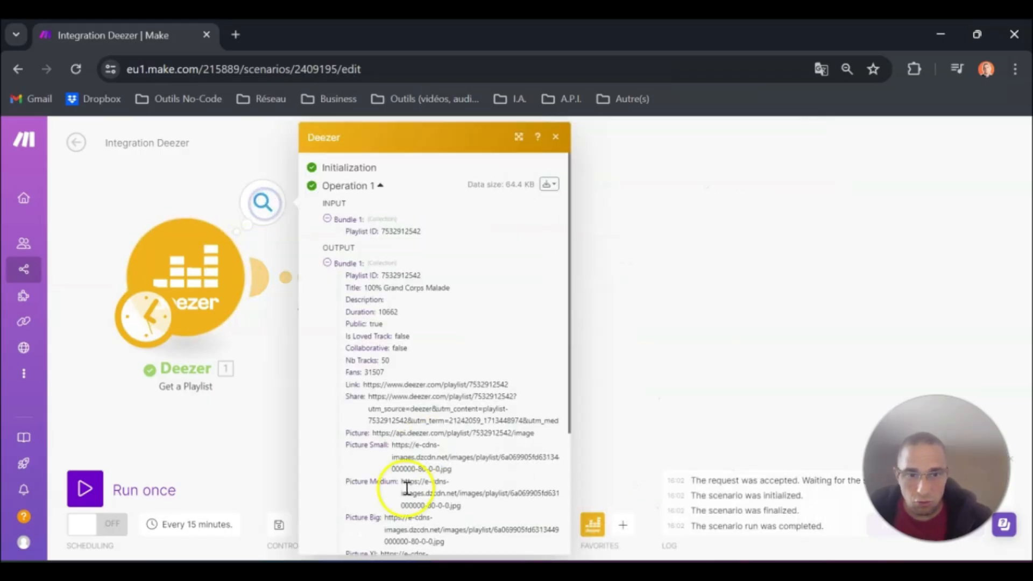
In the Deezer output, expand the Tracks Data array, examine the fields of its first collection, and close the output.
scroll(387, 506, down, 3)
click(340, 504)
click(350, 517)
scroll(387, 443, down, 5)
click(362, 207)
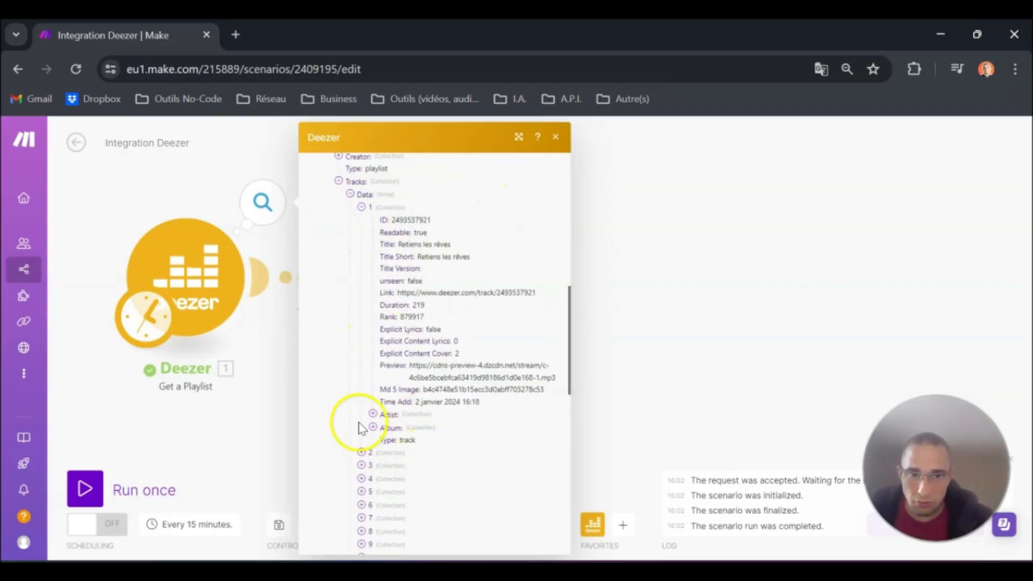
click(729, 329)
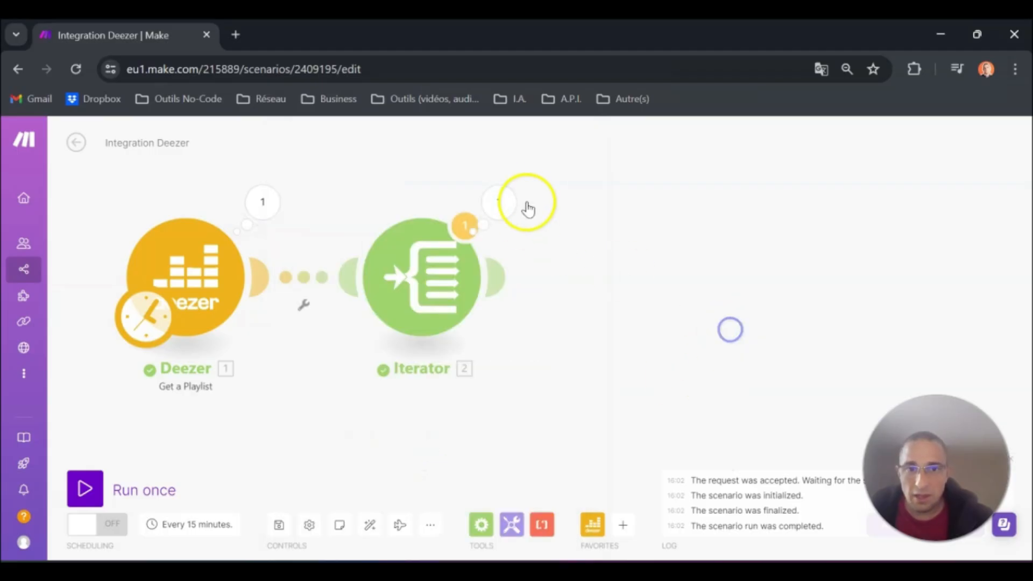
Bring up the Iterator's output again and collapse Bundles 2 to 5, keeping only Bundle 1 expanded.
click(501, 203)
scroll(630, 279, down, 4)
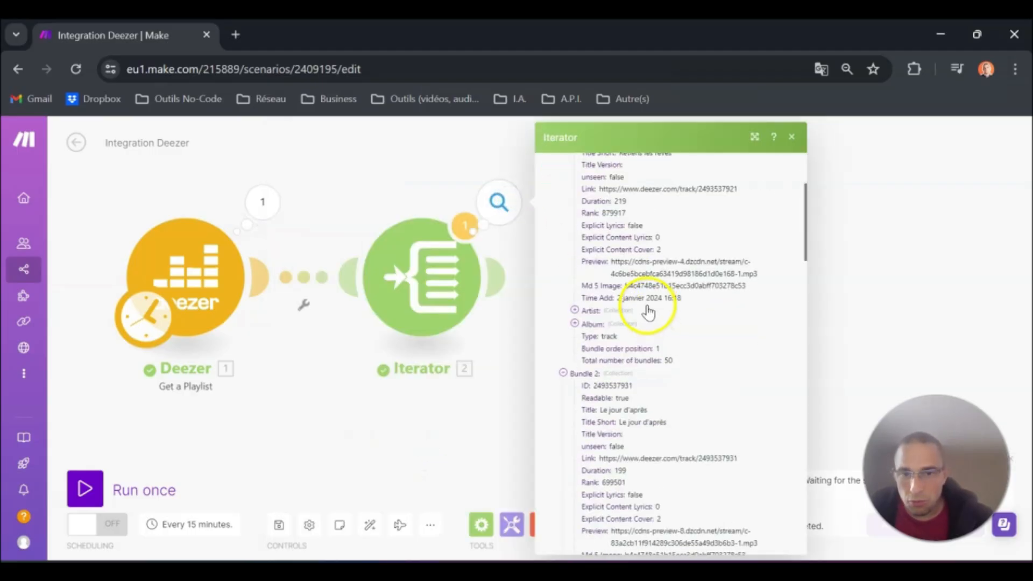
scroll(640, 307, up, 2)
click(563, 454)
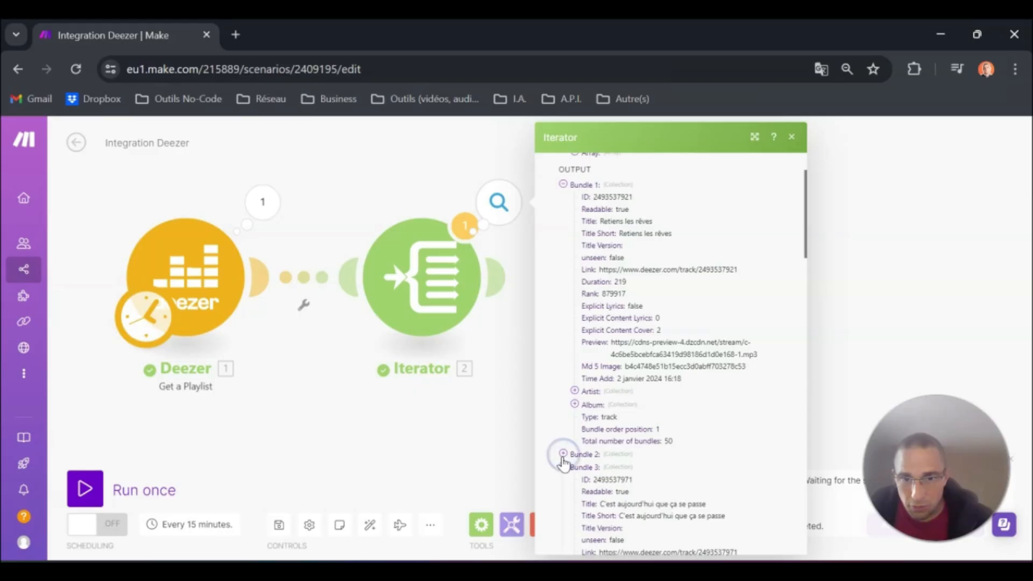
click(563, 467)
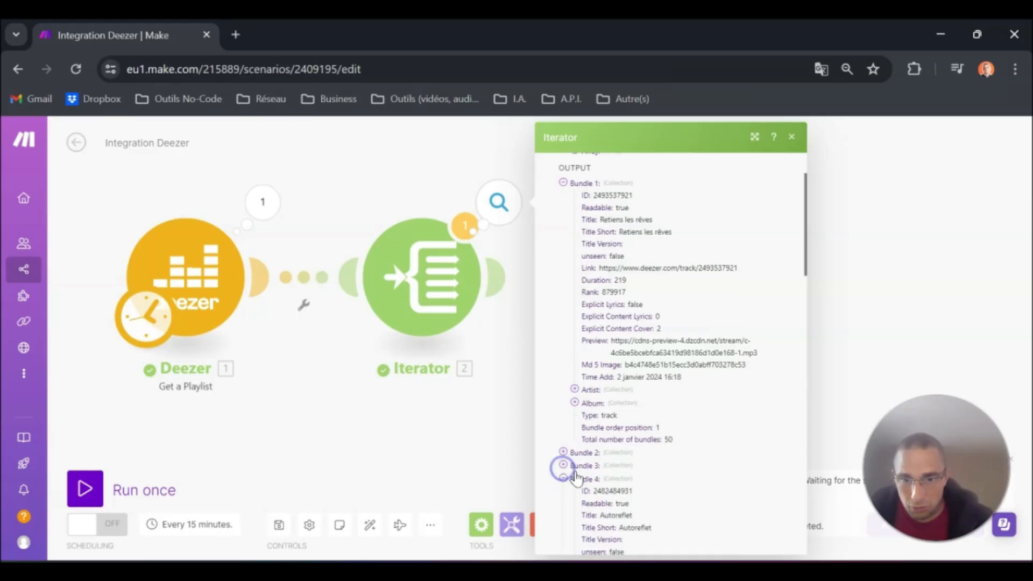
scroll(575, 382, down, 2)
click(584, 401)
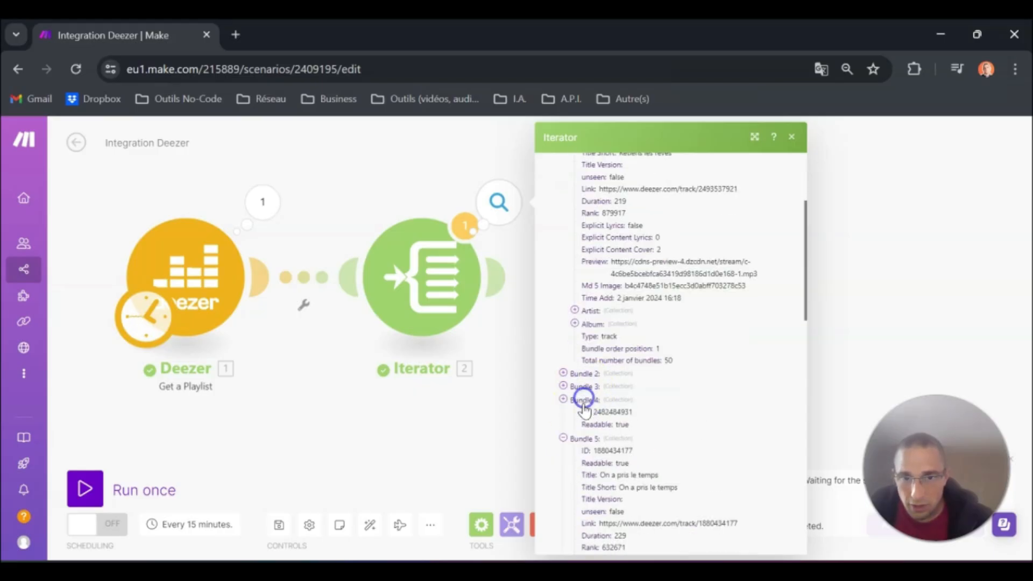
click(582, 413)
scroll(602, 414, up, 3)
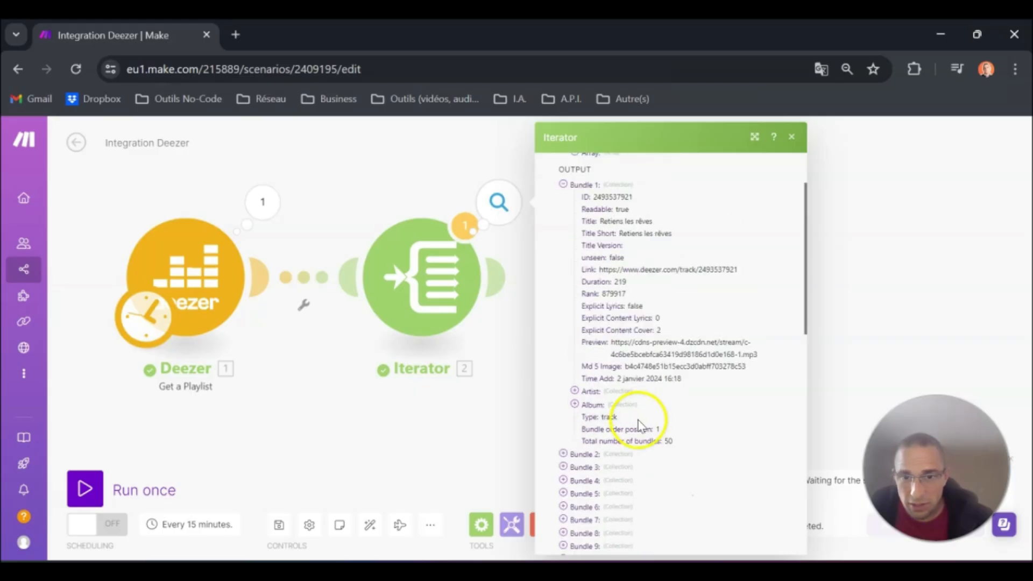
Highlight Bundle 1's Bundle order position and Total number of bundles fields, followed by its Title Short value.
drag(699, 436, 539, 432)
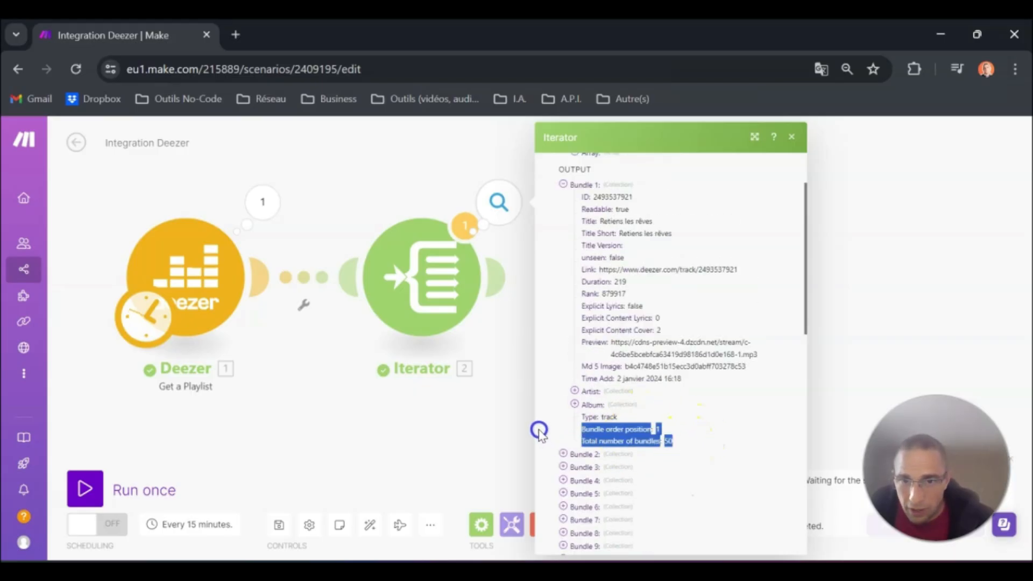
click(673, 429)
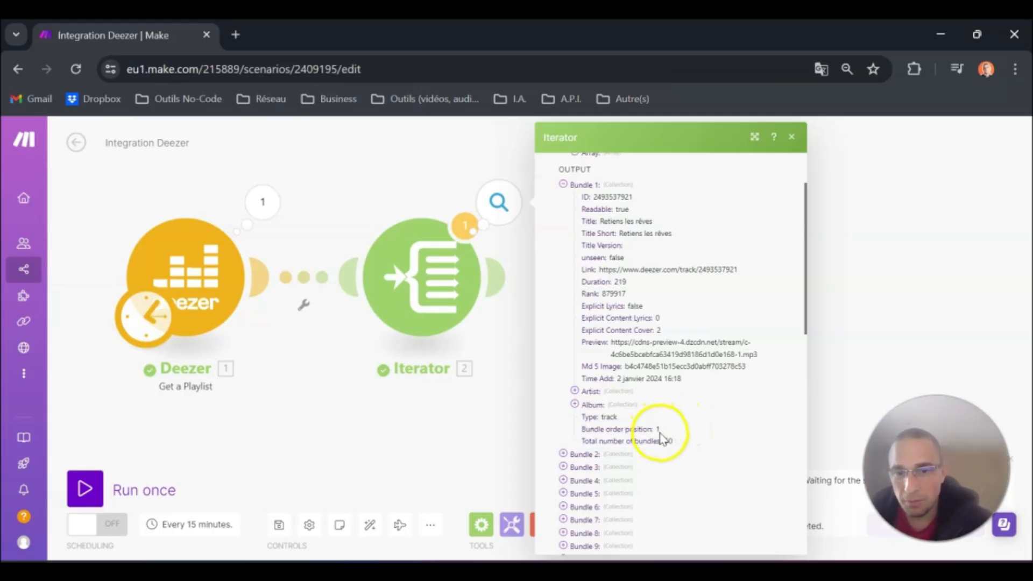
drag(673, 234, 619, 234)
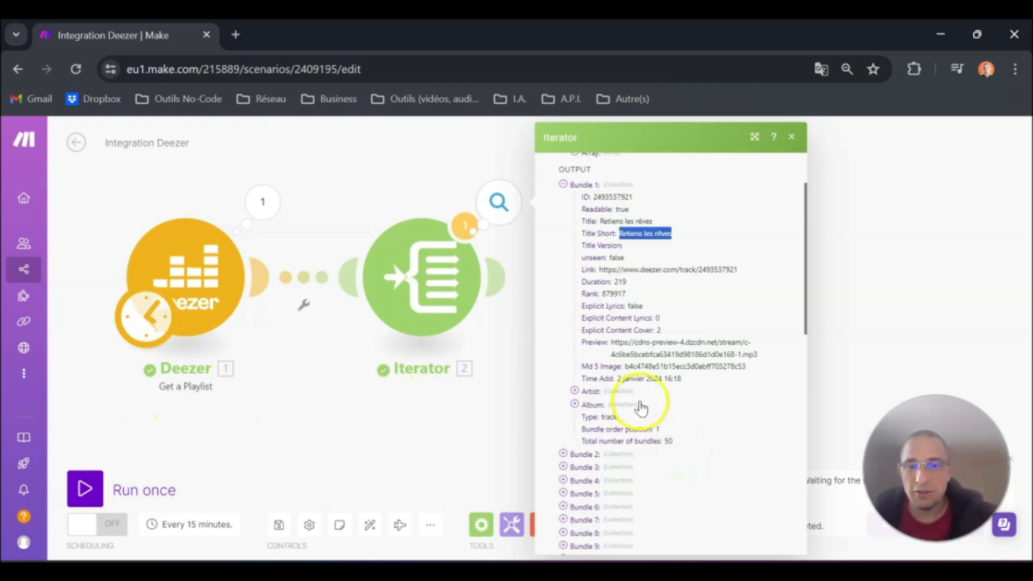
Close the Iterator's output and add a Tools Set variable module after the Iterator.
drag(692, 443, 581, 436)
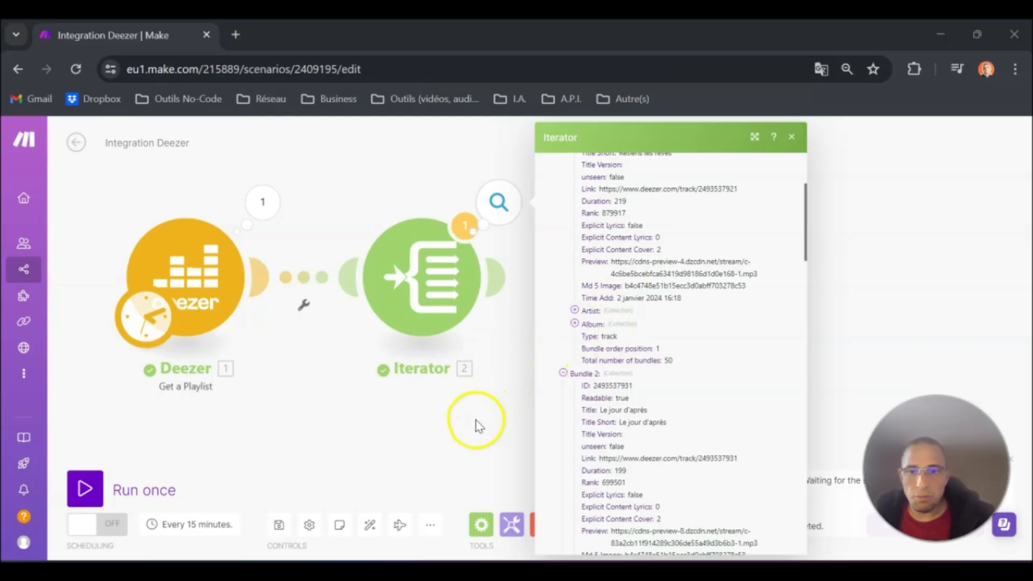
drag(476, 419, 422, 418)
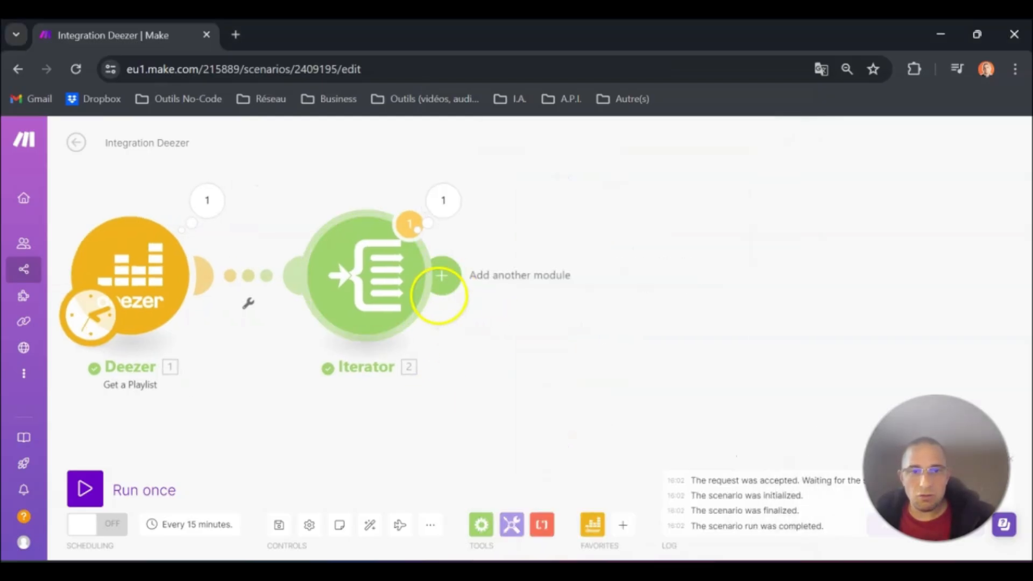
click(444, 277)
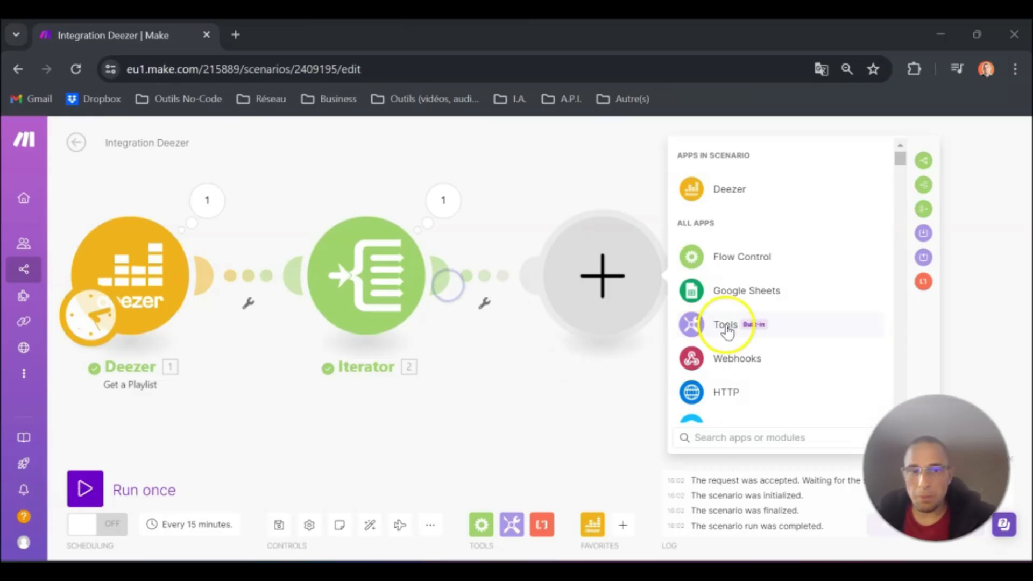
click(723, 329)
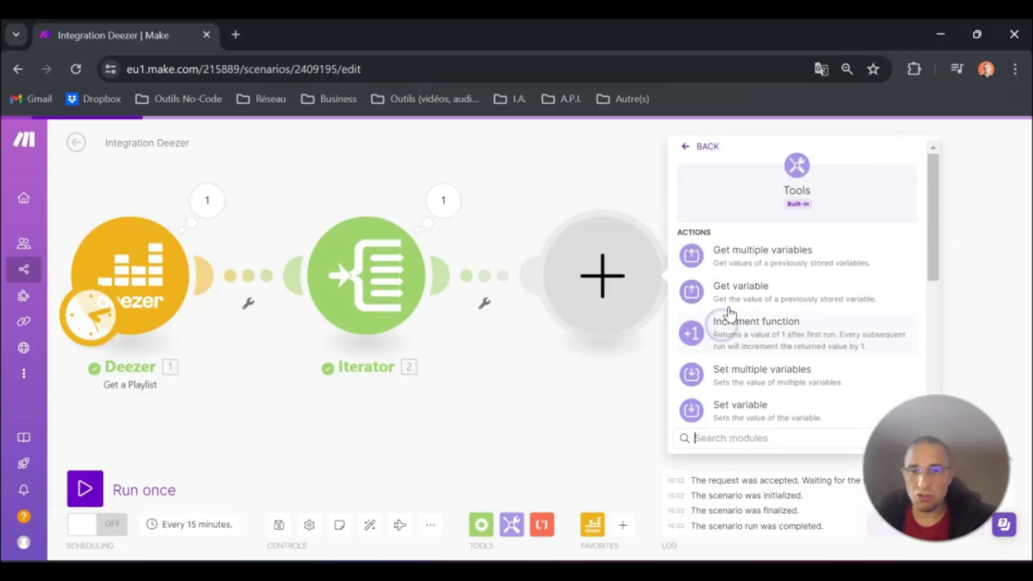
click(750, 411)
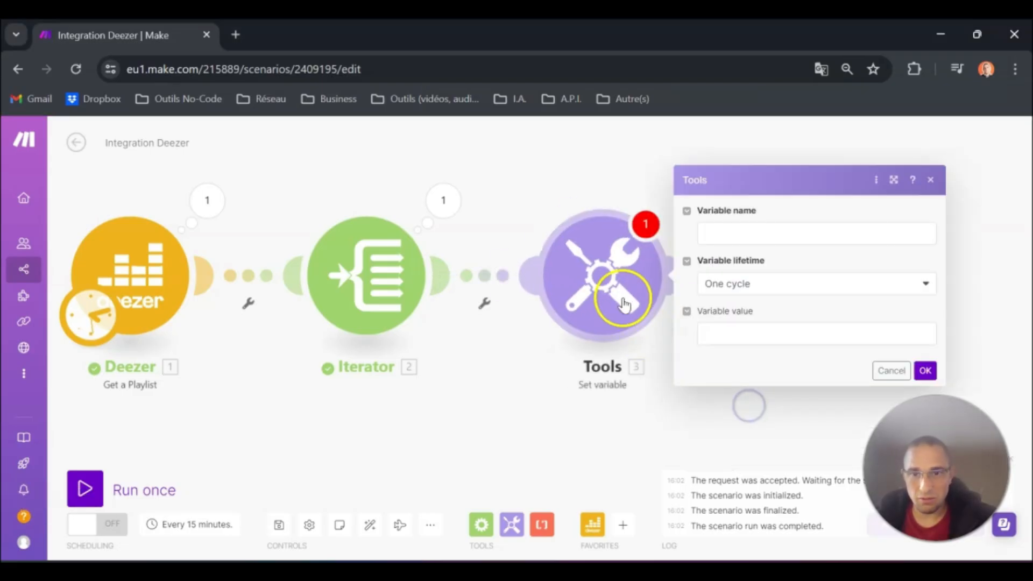
Name the variable "Titre de la chanson" and save it with the Title from the Deezer module's Tracks Data array as its value.
click(751, 247)
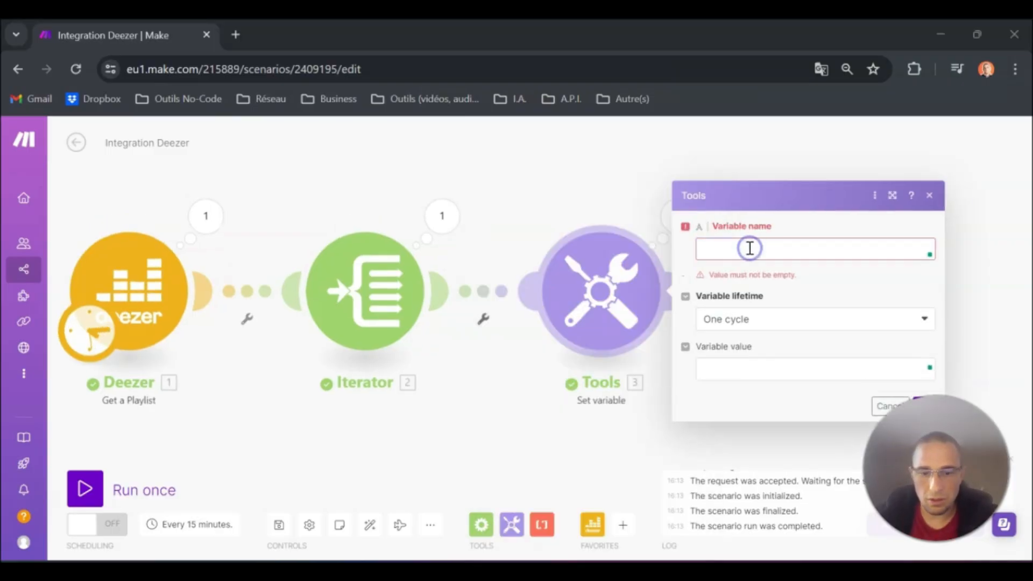
click(750, 248)
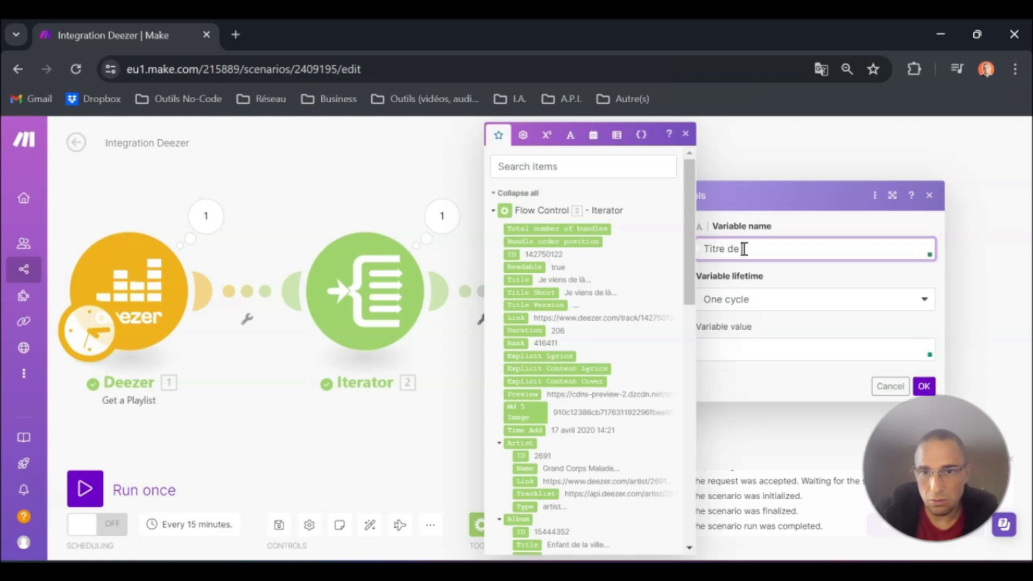
click(742, 350)
scroll(594, 311, down, 10)
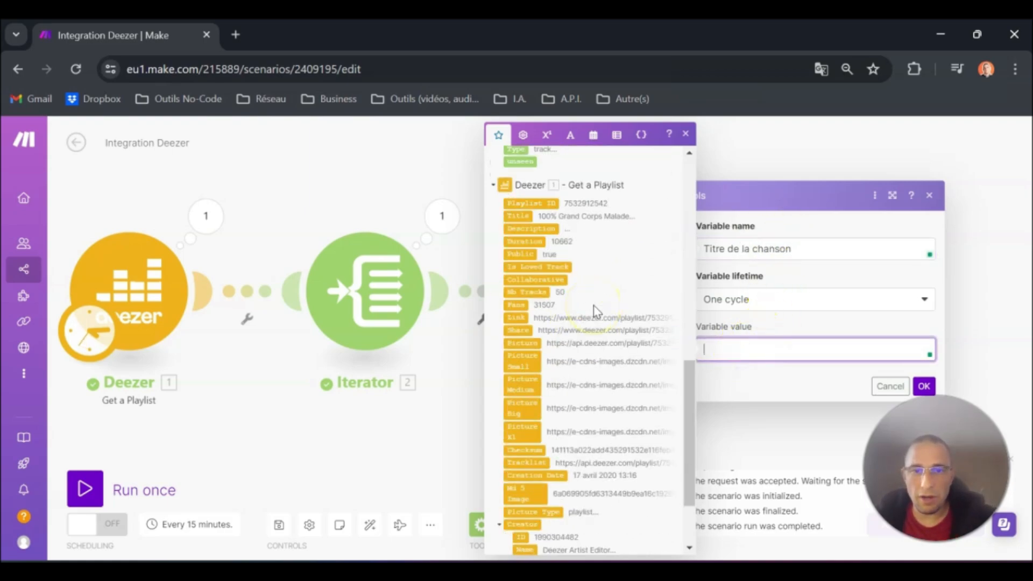
scroll(594, 311, down, 2)
click(508, 514)
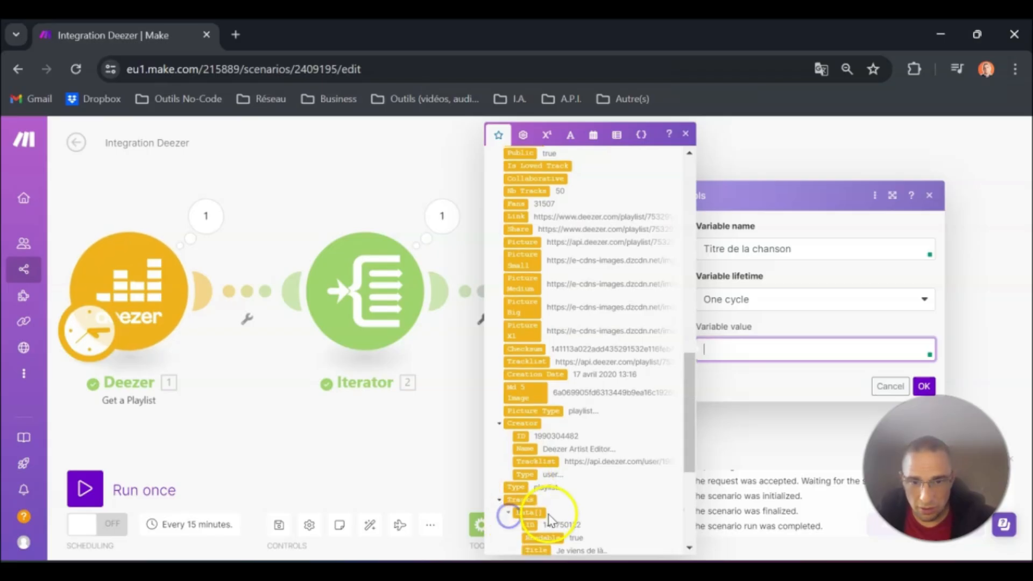
scroll(549, 520, down, 3)
click(538, 391)
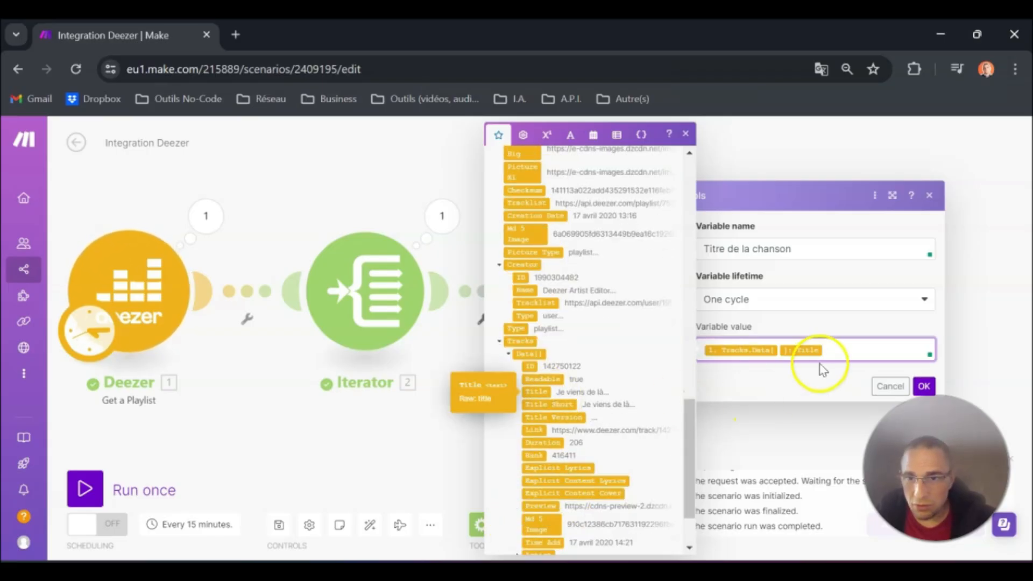
click(924, 386)
Run the scenario once and examine the song title output in Operation 1 of the Set variable module.
click(87, 487)
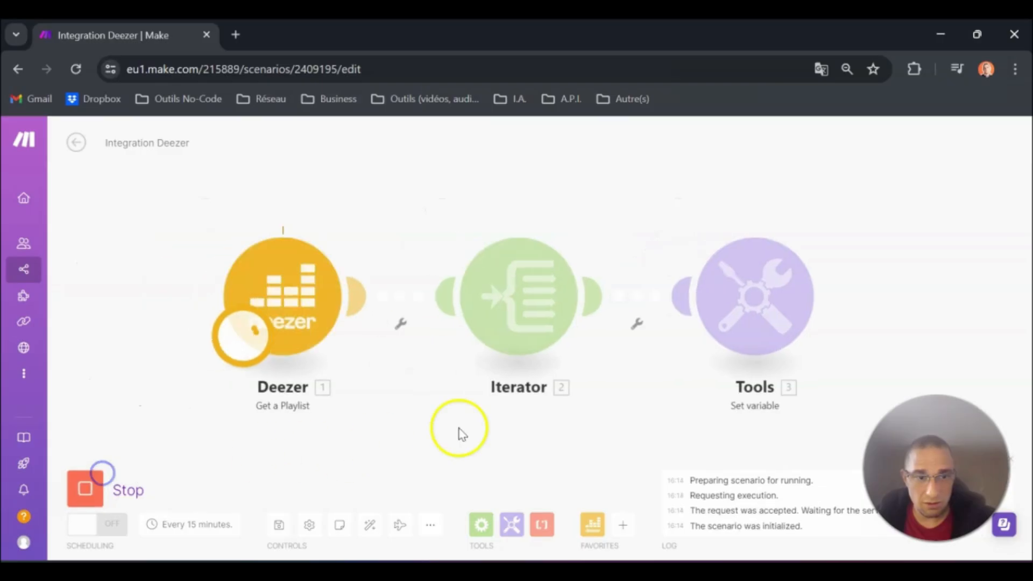
drag(638, 406, 495, 396)
click(708, 219)
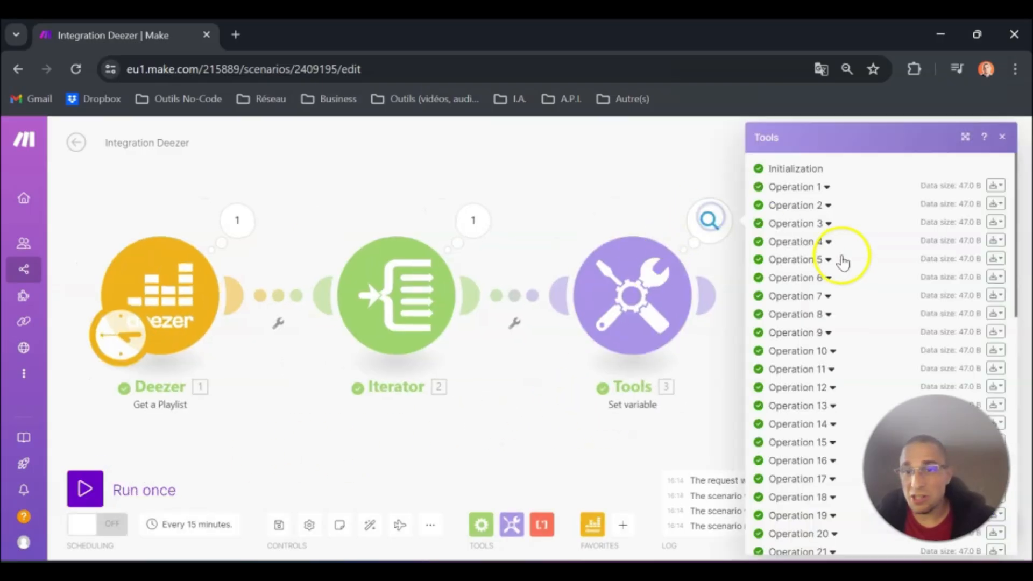
click(827, 188)
double_click(898, 301)
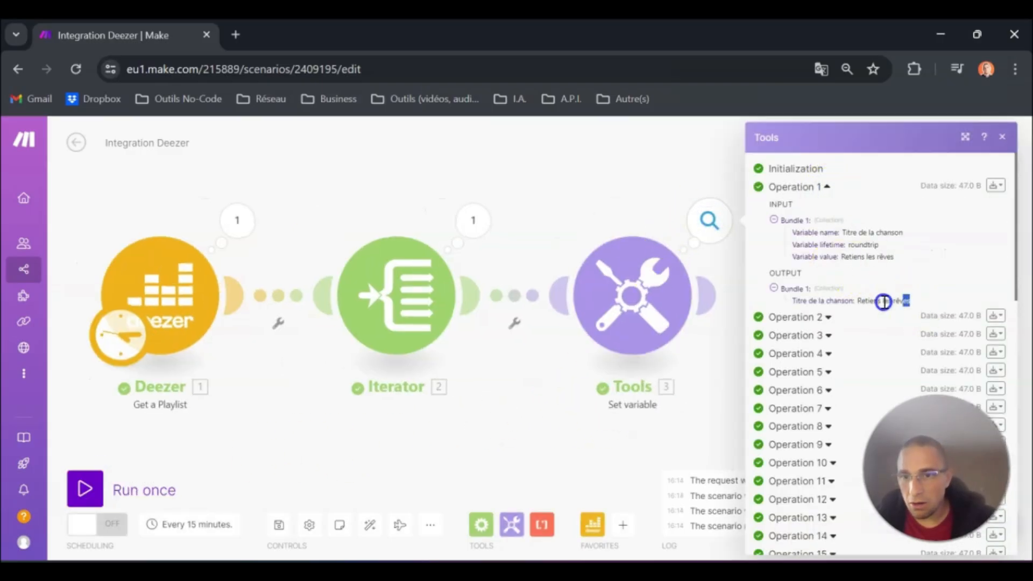
click(871, 326)
Expand Operations 2, 3 and 17, compare their song title outputs with Operation 1, and close the Set variable output.
click(828, 319)
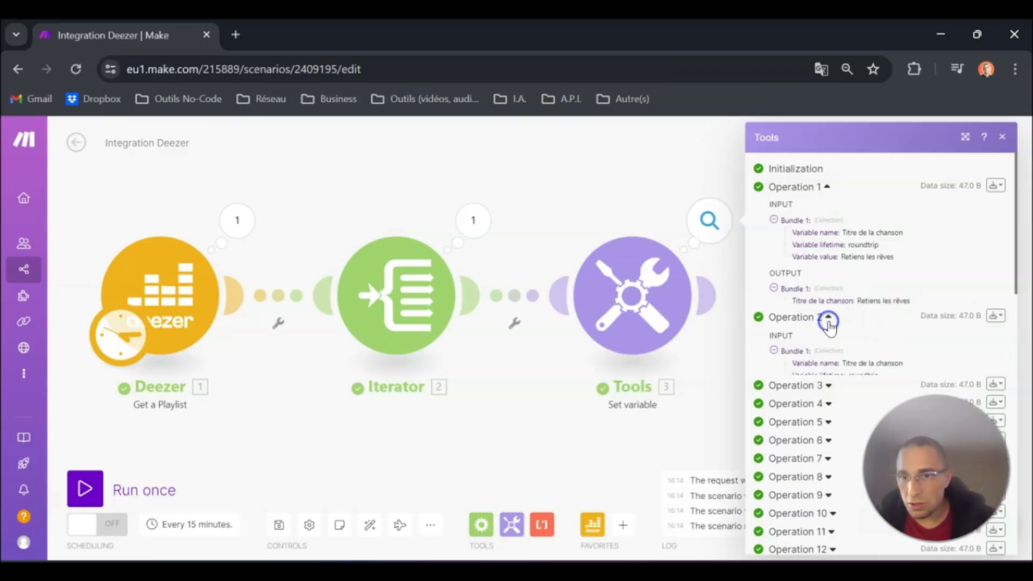
scroll(879, 368, down, 3)
click(828, 286)
scroll(906, 313, down, 1)
drag(927, 317, 858, 316)
scroll(842, 331, down, 3)
click(833, 330)
scroll(928, 315, down, 2)
drag(921, 283, 847, 284)
scroll(861, 282, up, 6)
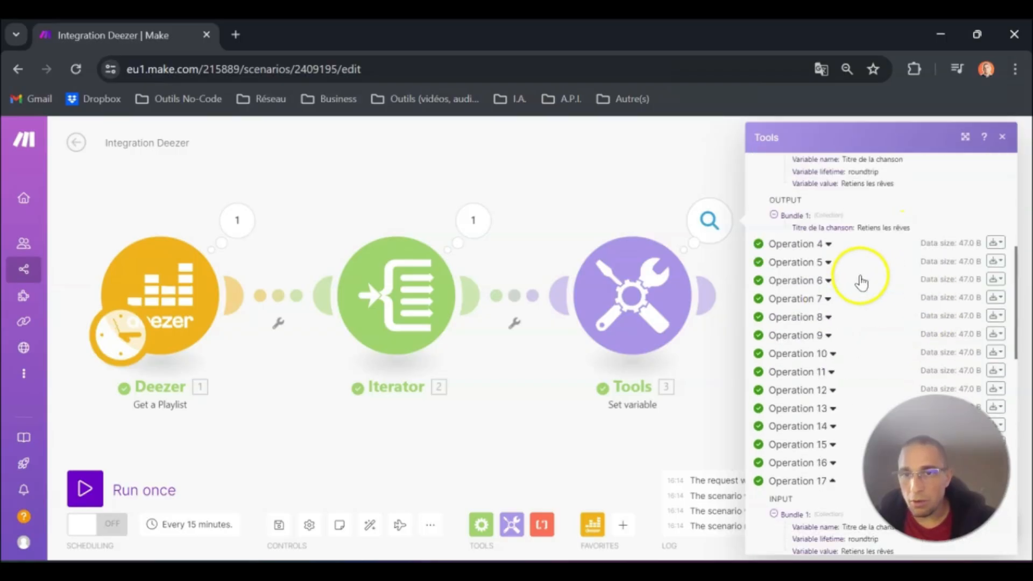
click(617, 199)
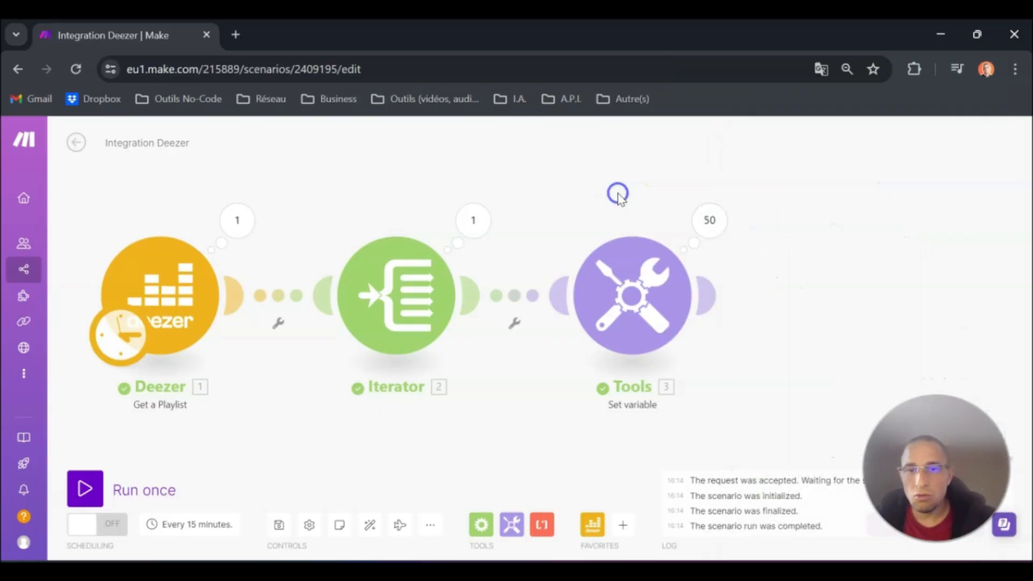
Replace the Set variable module's value with the Iterator's Title field and save the module.
click(651, 272)
click(882, 349)
key(BackSpace)
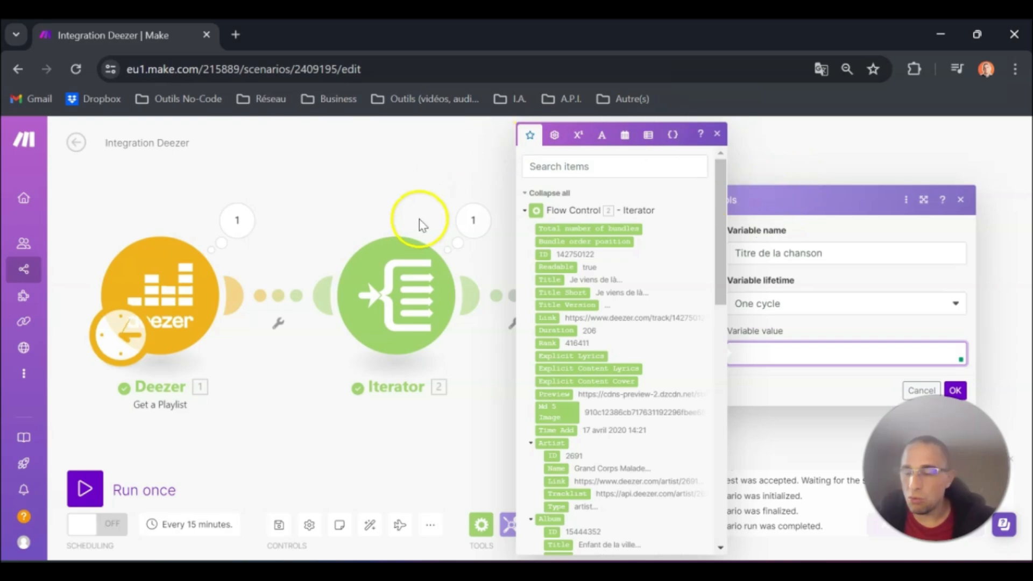
click(548, 280)
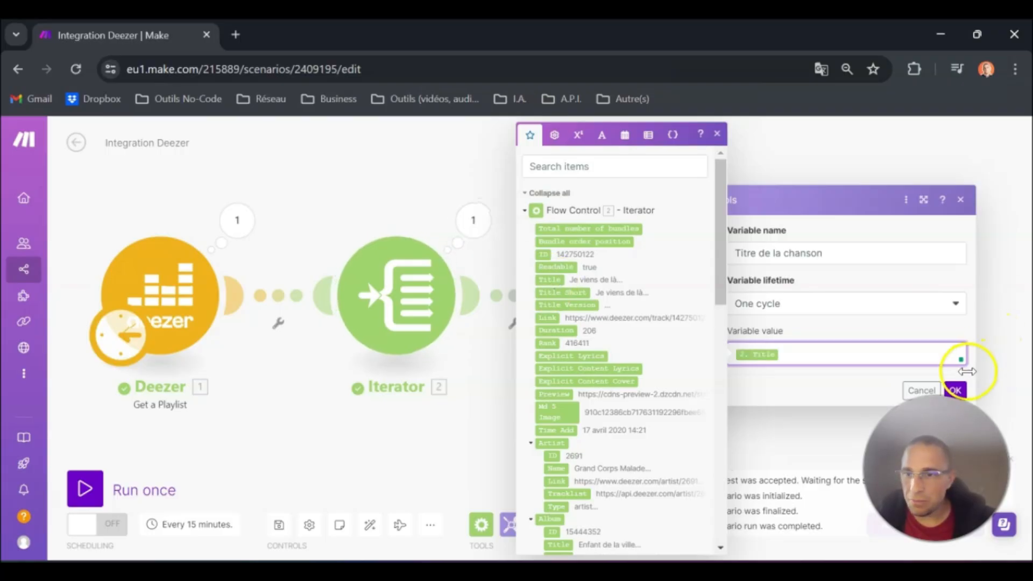
click(957, 392)
Run the scenario again and examine the song titles in Operations 1 to 4 of the Set variable output.
click(86, 487)
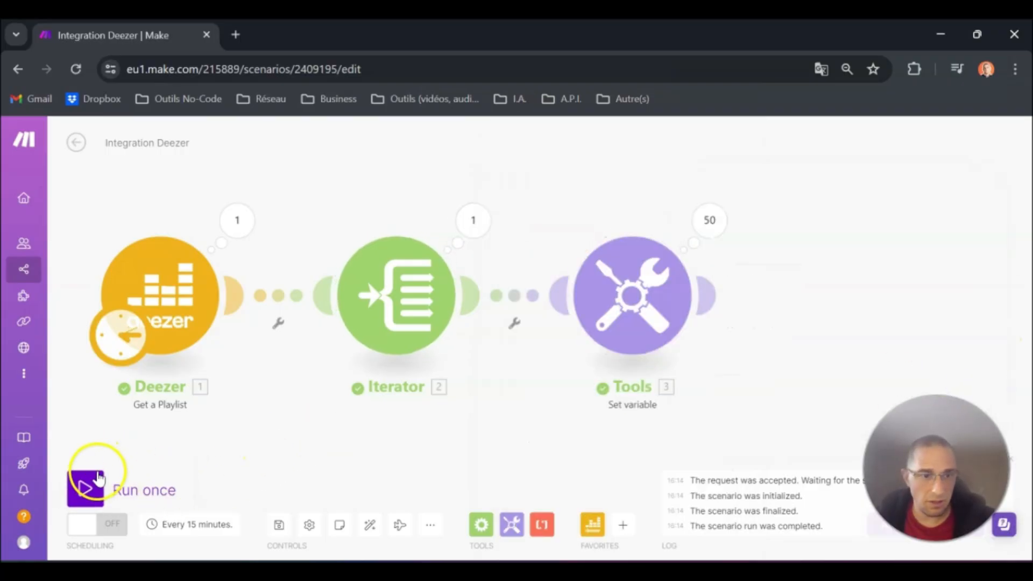
drag(645, 396, 421, 385)
click(629, 215)
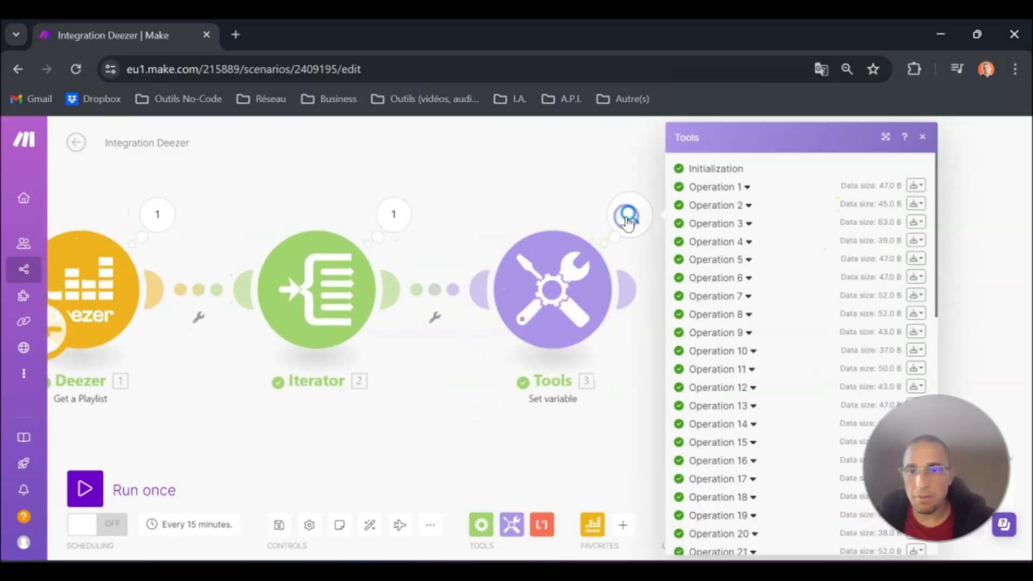
click(748, 187)
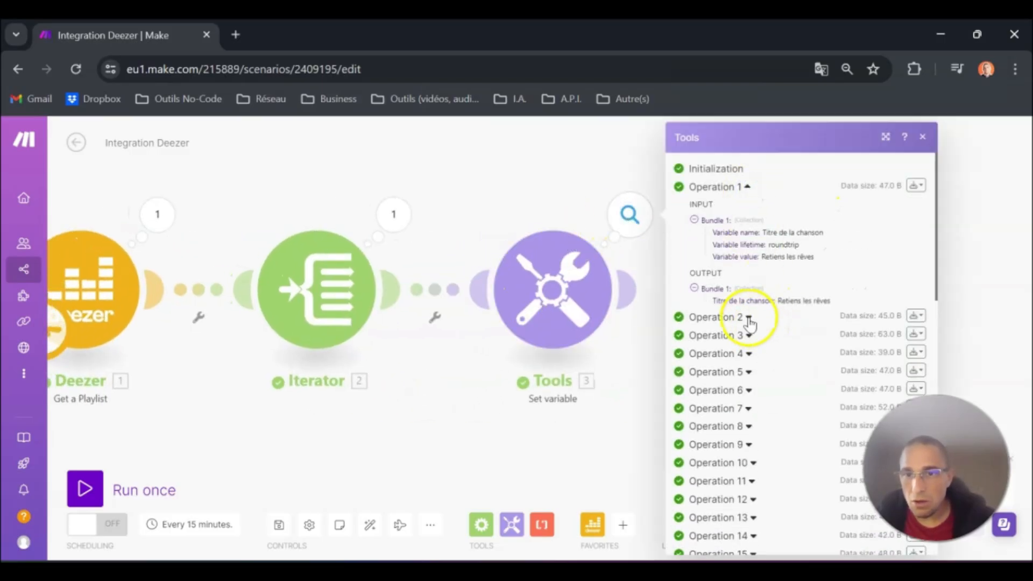
click(747, 317)
click(770, 449)
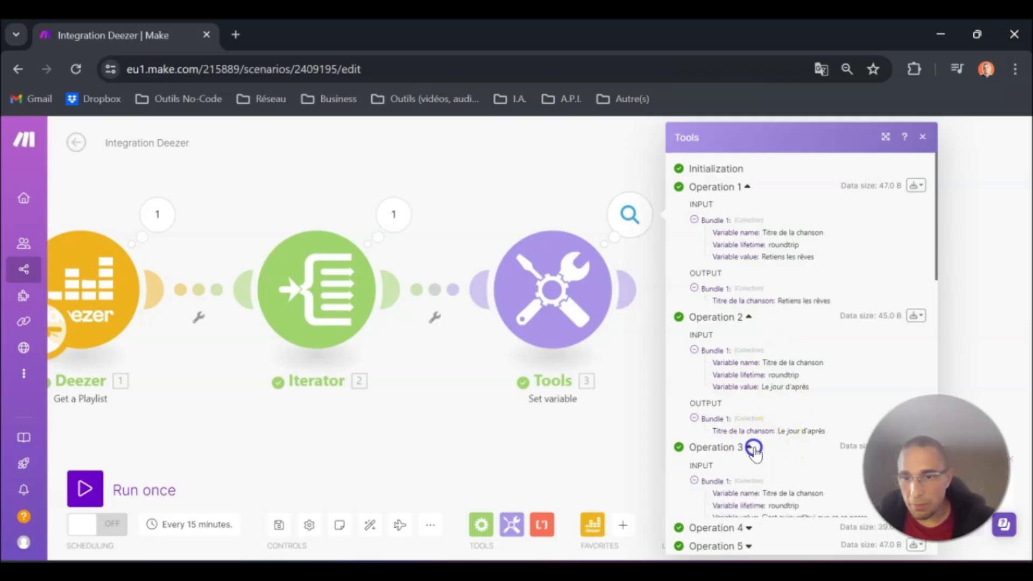
scroll(784, 455, down, 2)
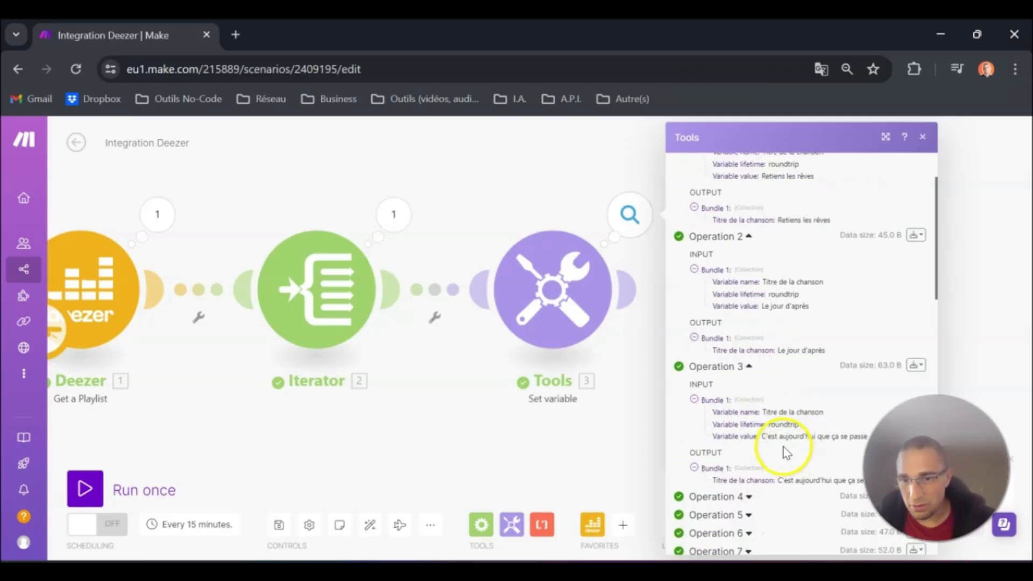
click(748, 495)
scroll(772, 473, down, 4)
click(506, 433)
Move the Set variable module farther from the Iterator and extend its value with " - " and the Iterator's Duration.
drag(419, 381, 526, 373)
drag(665, 281, 728, 284)
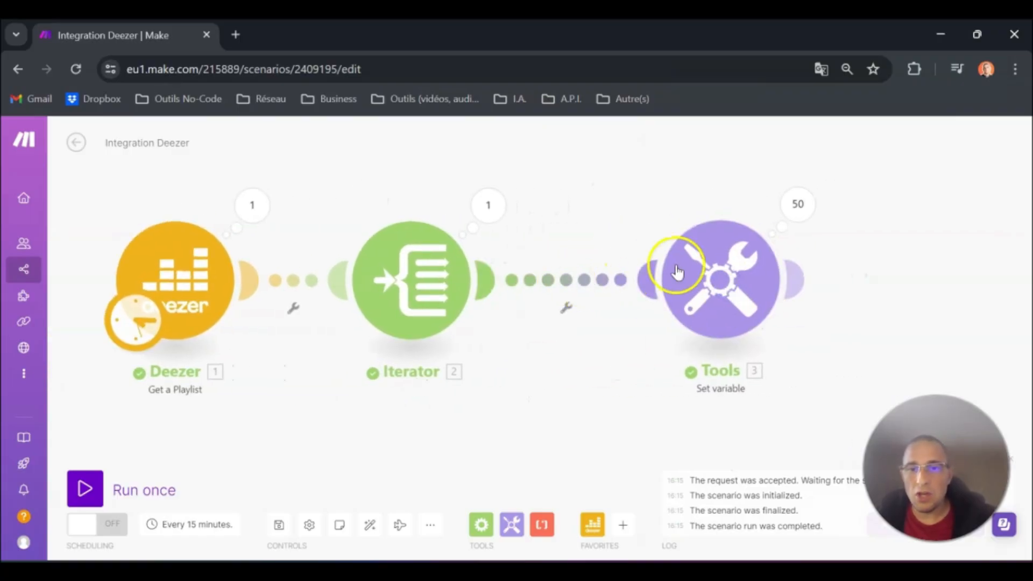
click(715, 259)
click(845, 340)
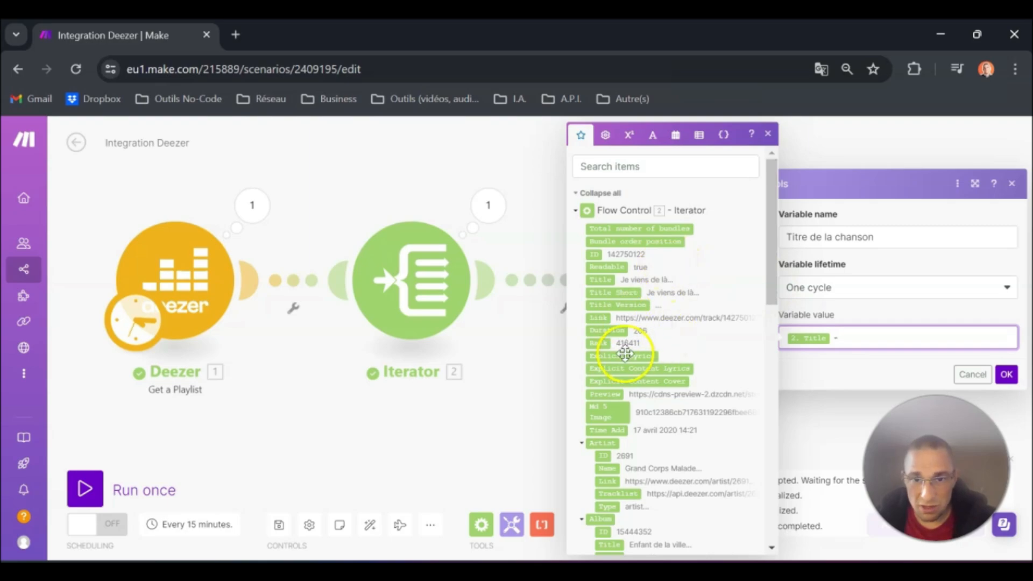
click(606, 330)
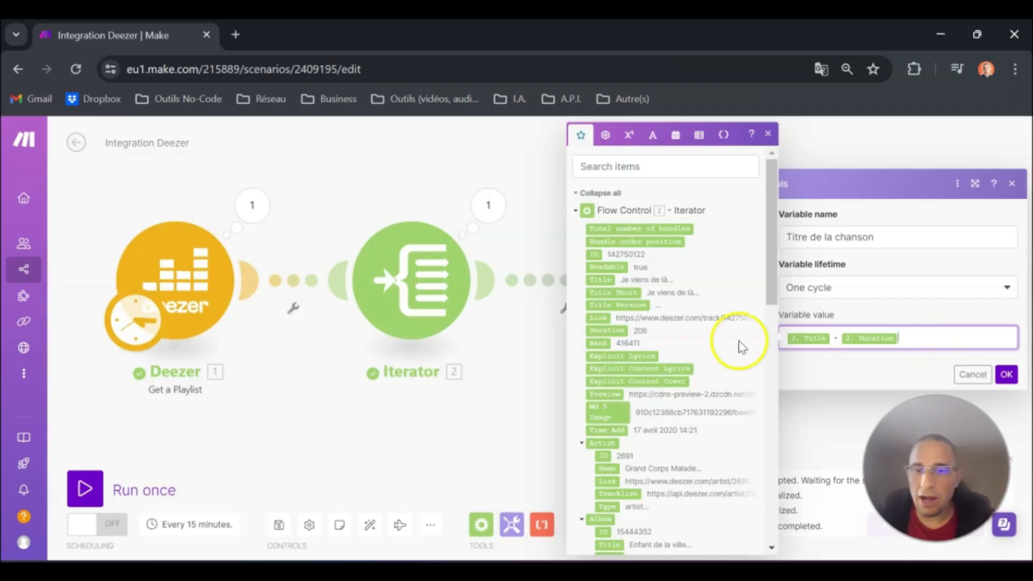
click(1007, 376)
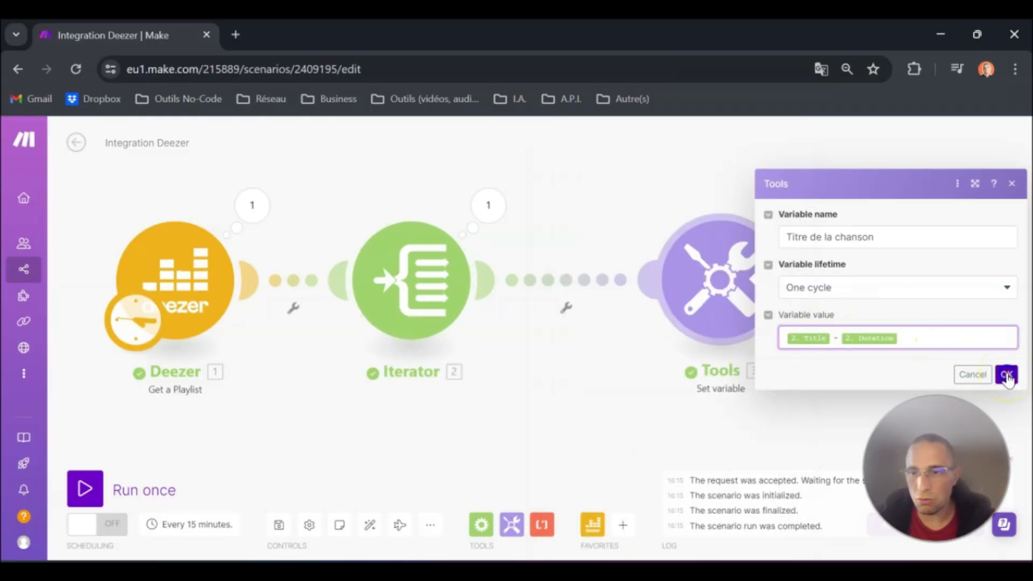
Set up a filter between the Iterator and Set variable modules labelled "Duration filter", with the Iterator's Duration as the condition field.
click(576, 291)
click(649, 224)
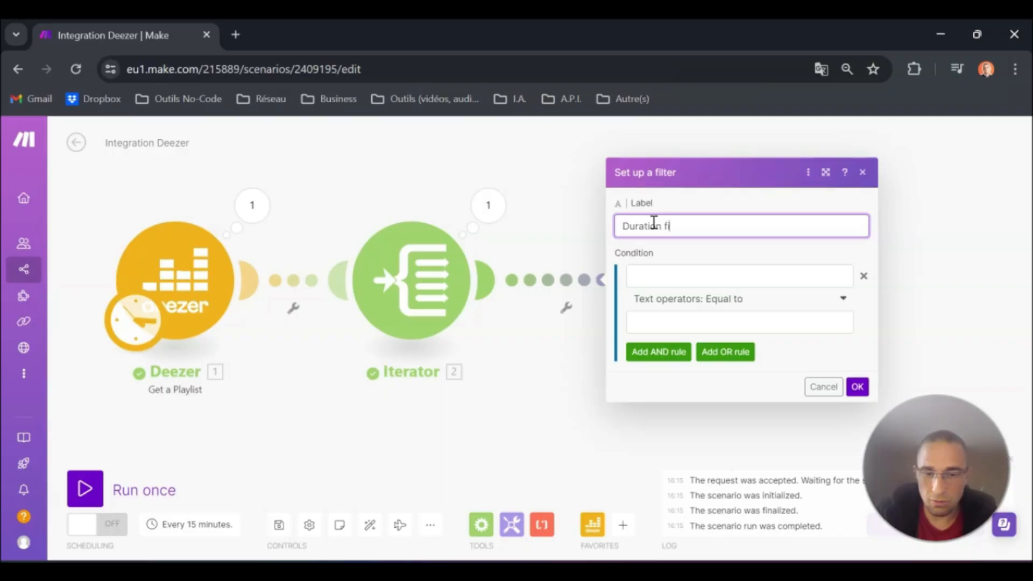
click(663, 275)
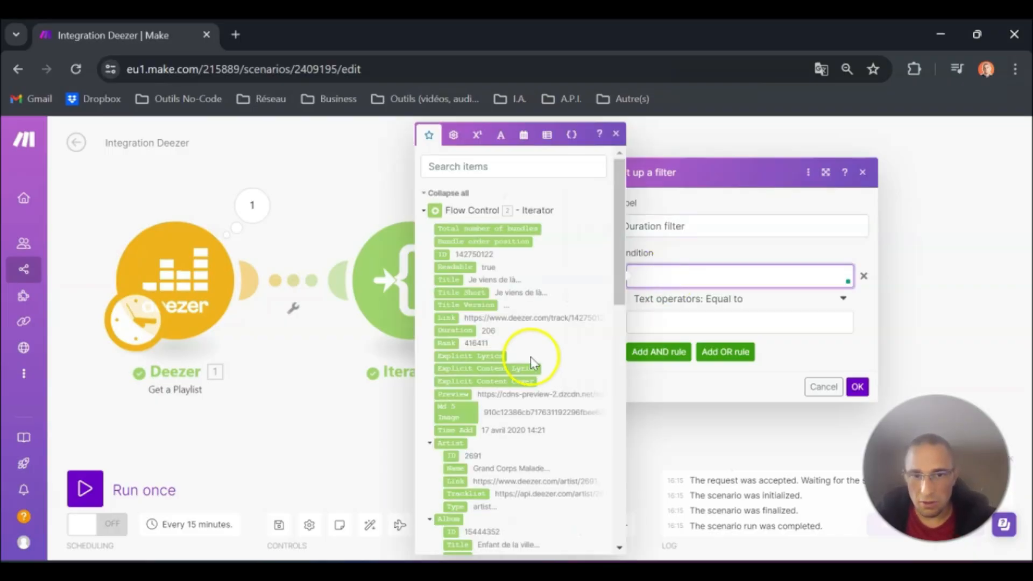
click(457, 330)
Open the condition's operator choices and check the data type of the mapped Duration field.
click(723, 302)
click(732, 303)
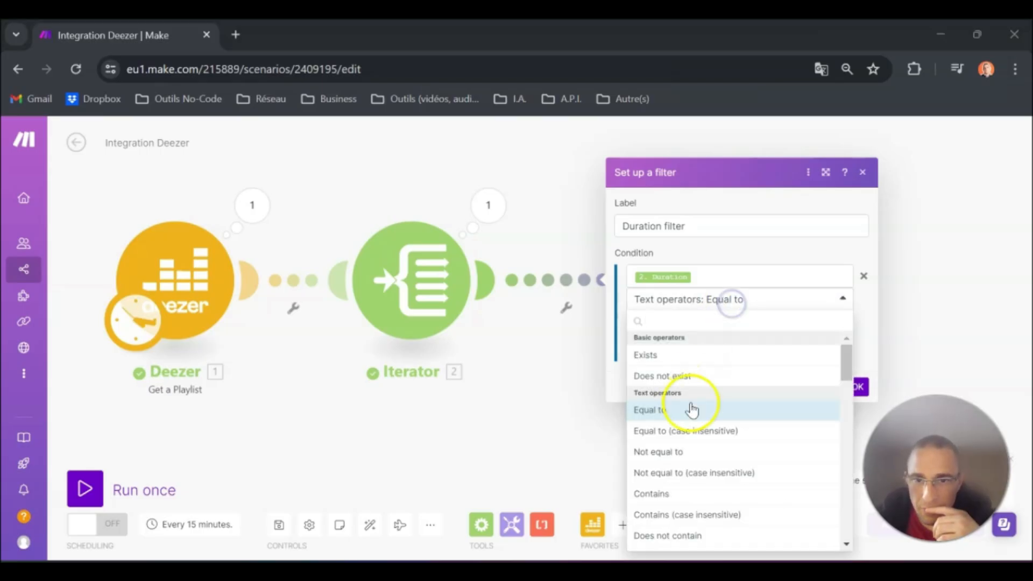
click(716, 311)
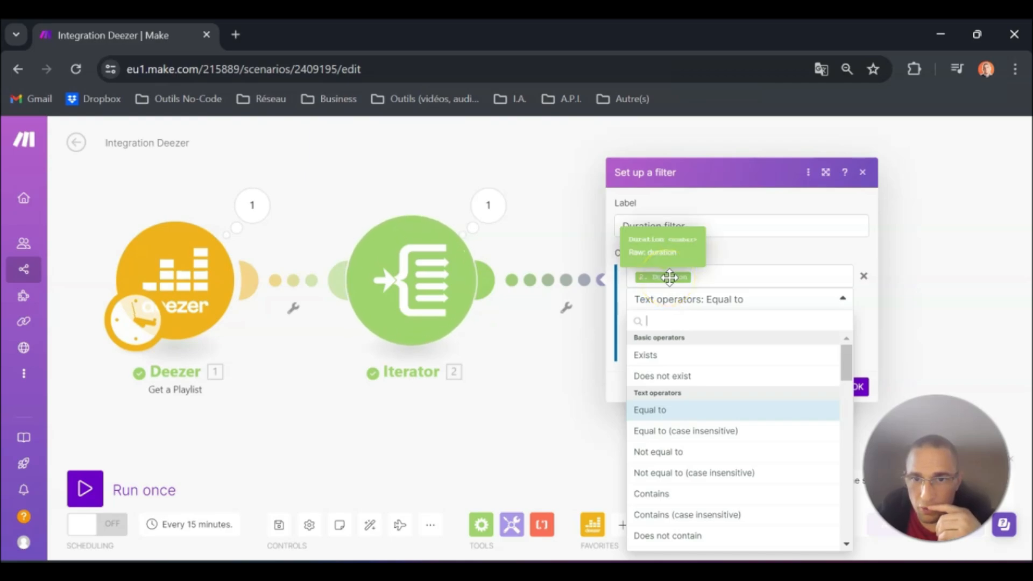
click(675, 244)
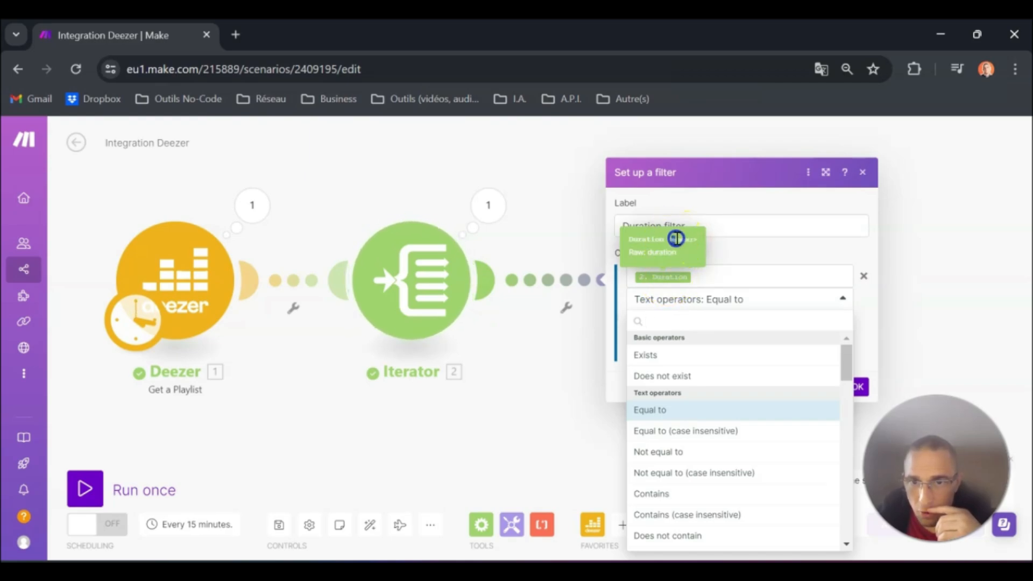
drag(672, 239, 694, 239)
Set the Duration filter's condition to the numeric operator Less than or equal to with the value 200, and save the filter.
click(720, 298)
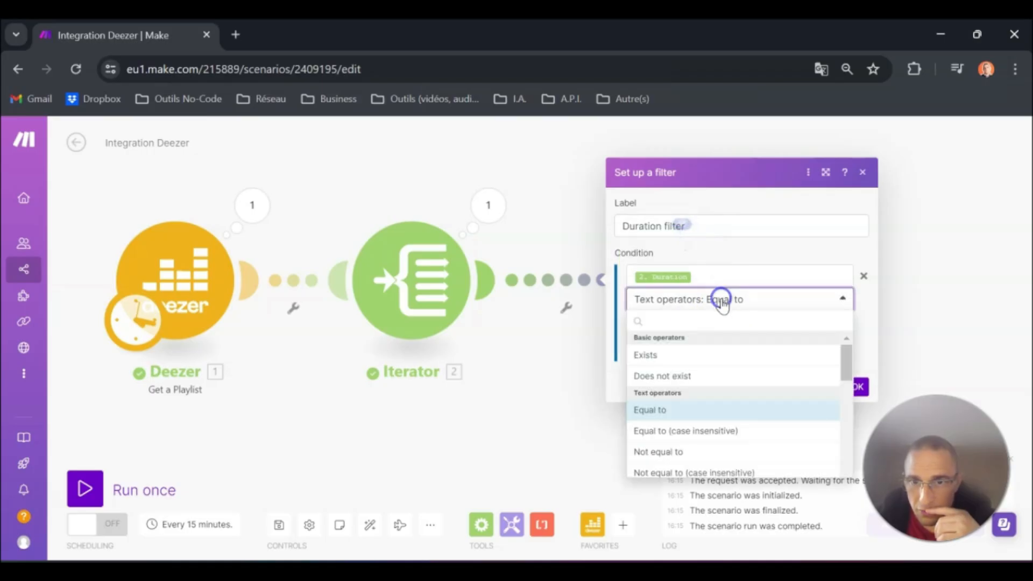
scroll(682, 409, down, 3)
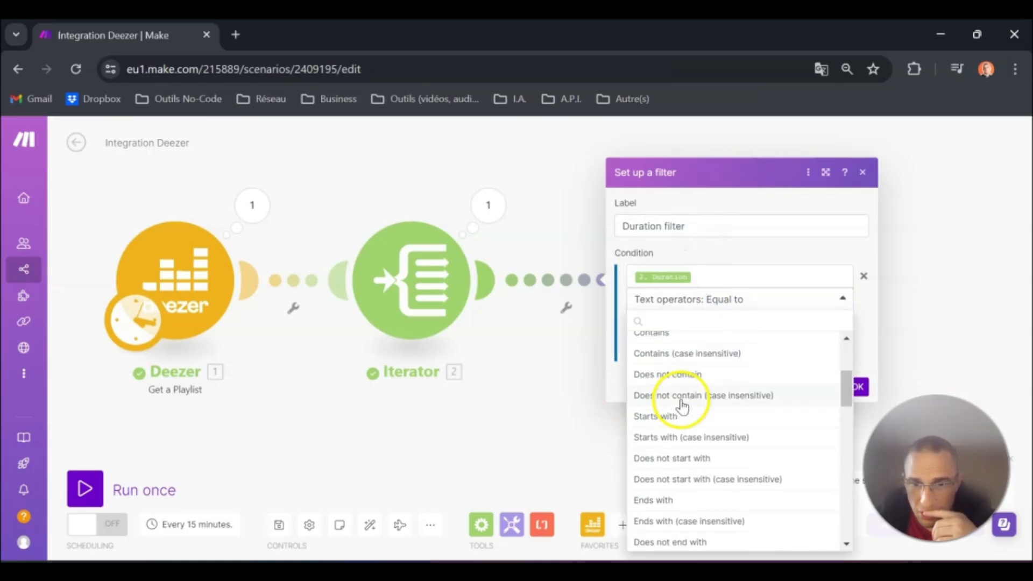
scroll(683, 411, up, 2)
scroll(688, 410, down, 5)
scroll(689, 427, down, 2)
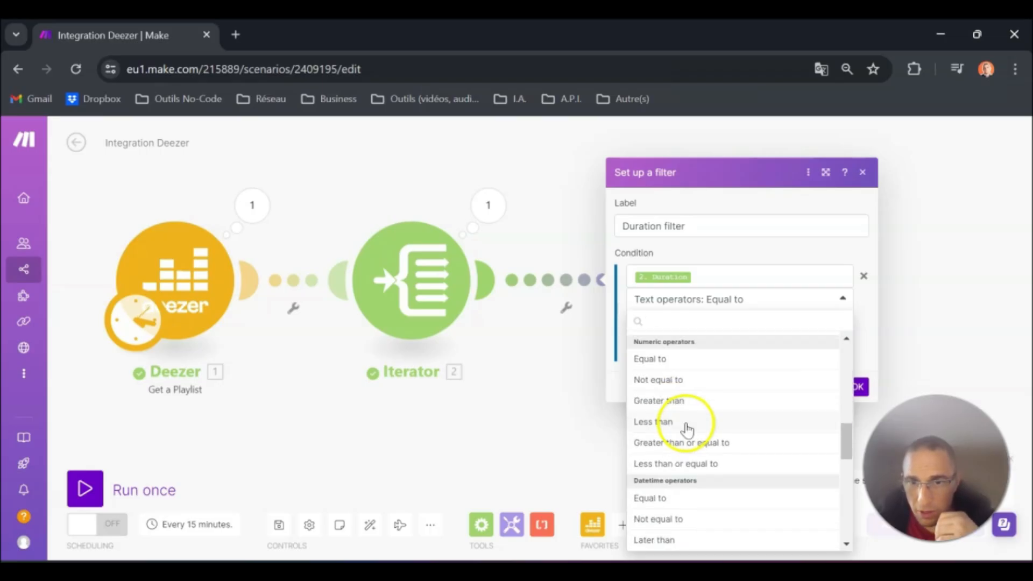
click(718, 468)
click(710, 328)
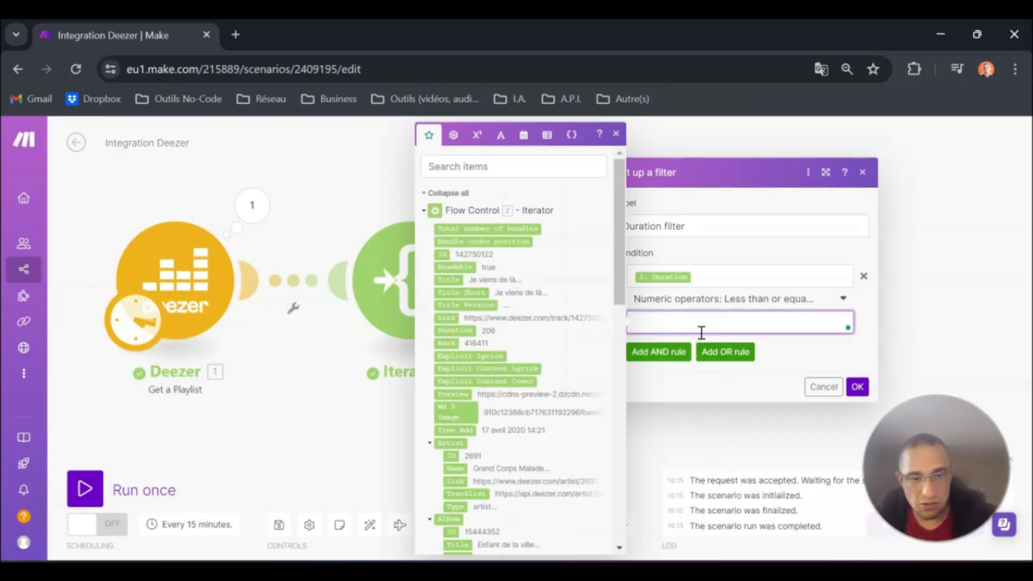
text(200)
click(858, 386)
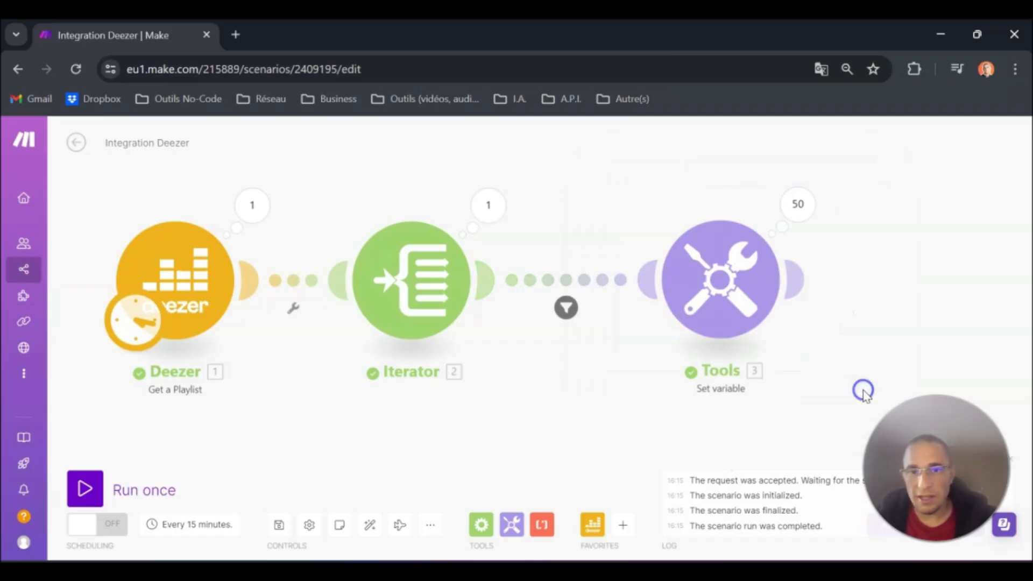
Check the Set variable module's value mapping without changing it, and run the scenario once with the duration filter.
click(758, 265)
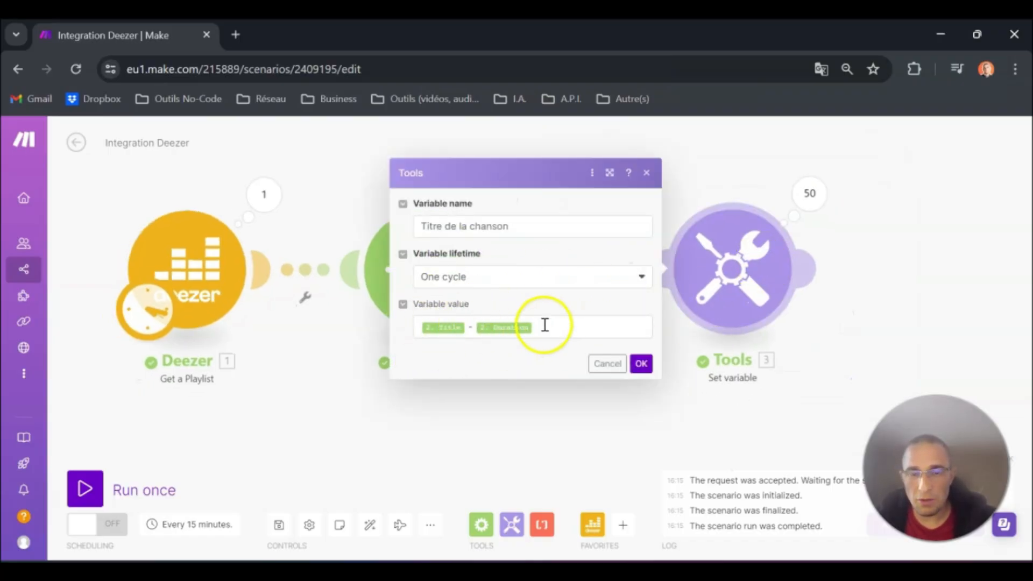
click(314, 203)
click(85, 489)
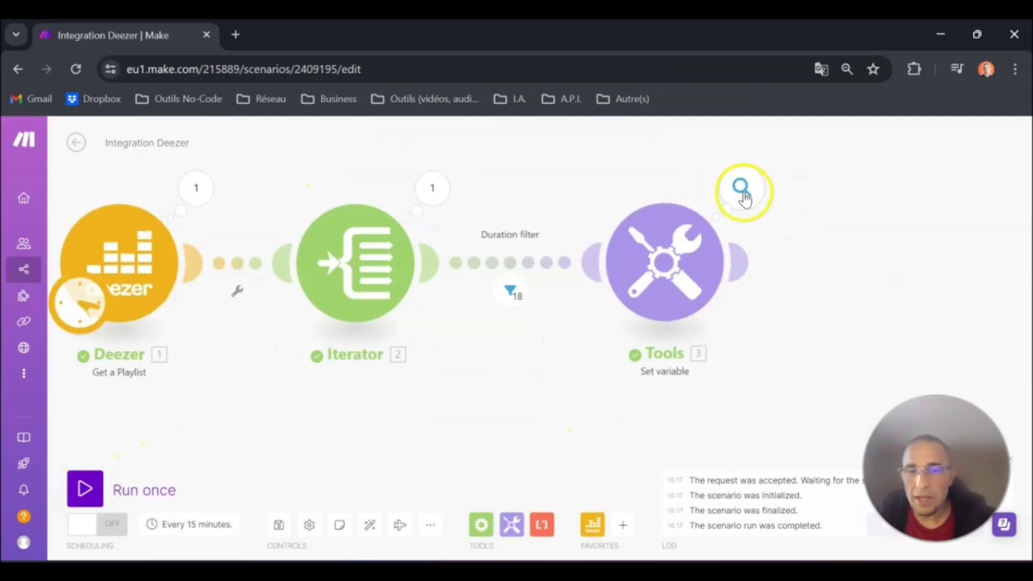
Examine the titles and durations in Operations 1, 4, 9, 14 and 17 of the Set variable output.
click(741, 187)
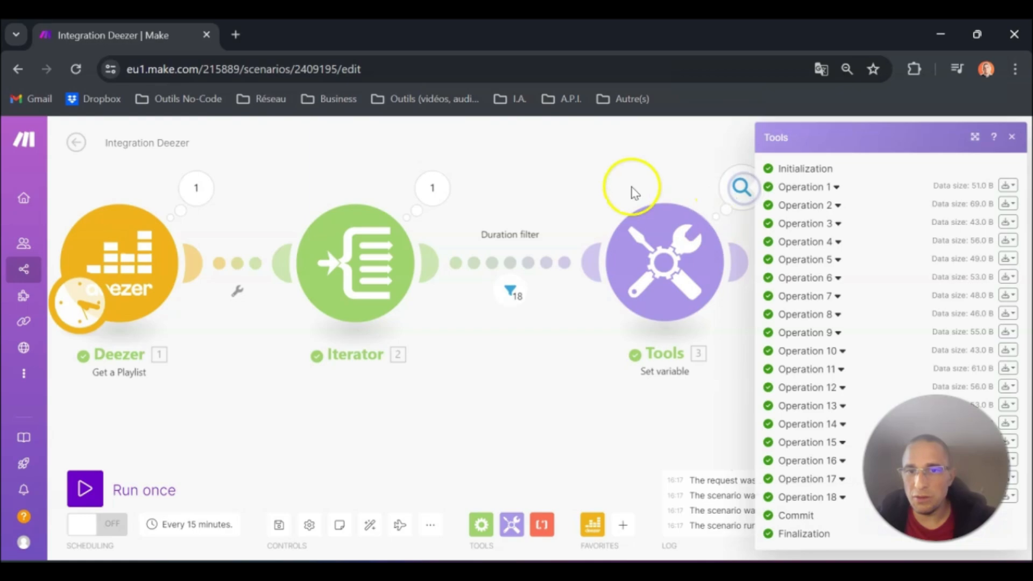
click(740, 187)
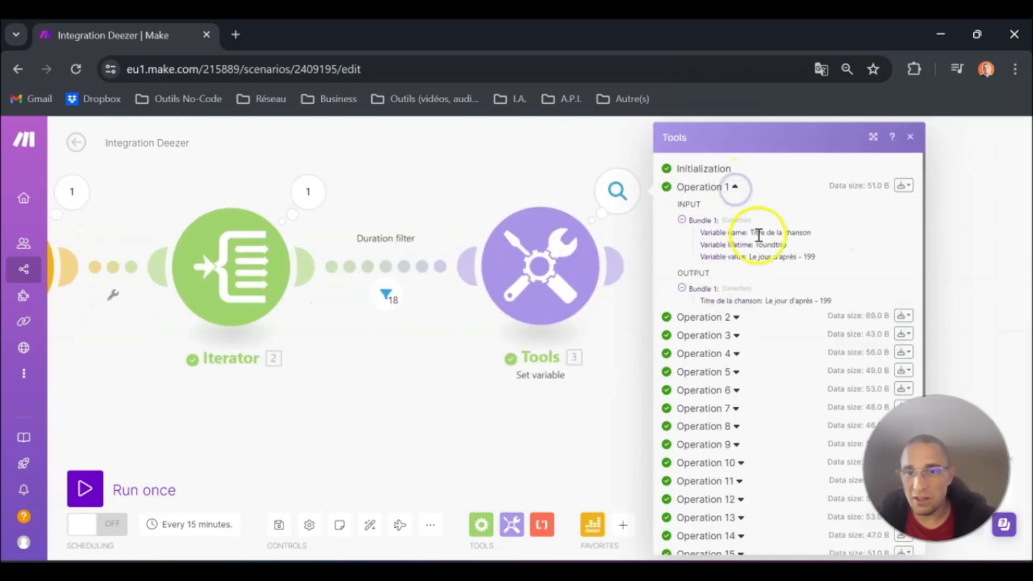
click(736, 354)
scroll(780, 469, down, 2)
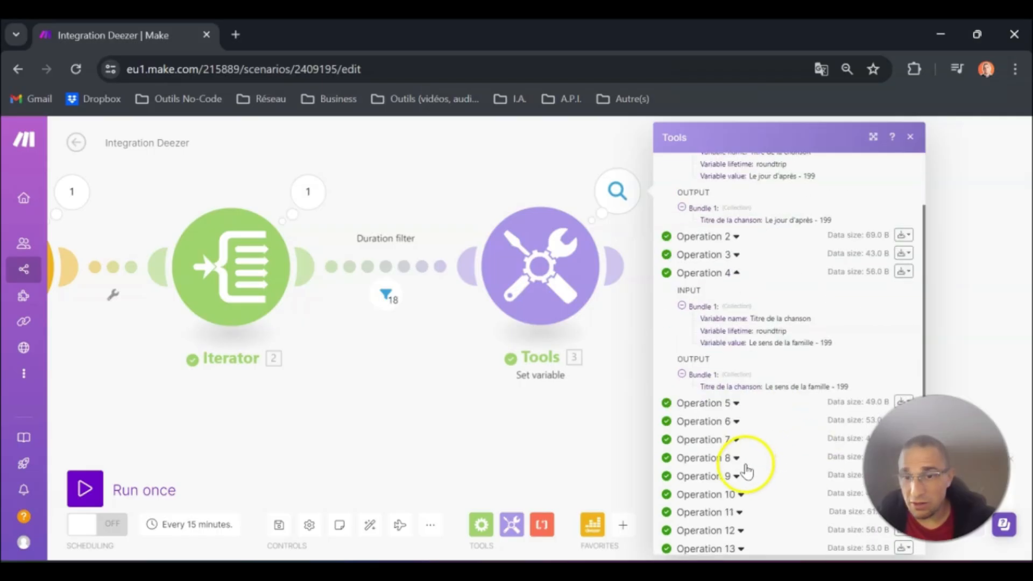
click(736, 476)
scroll(737, 463, down, 6)
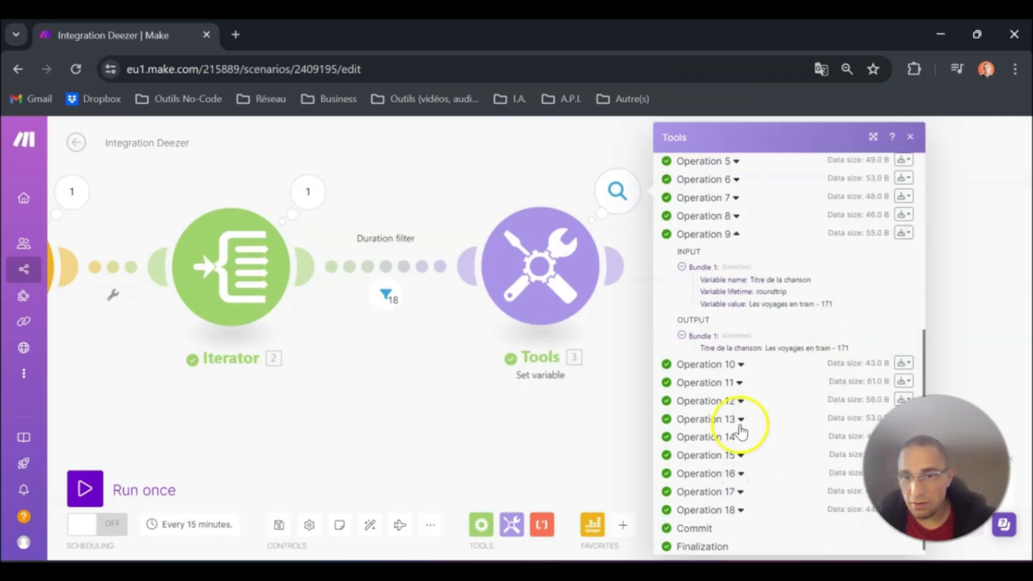
click(739, 437)
scroll(754, 447, down, 3)
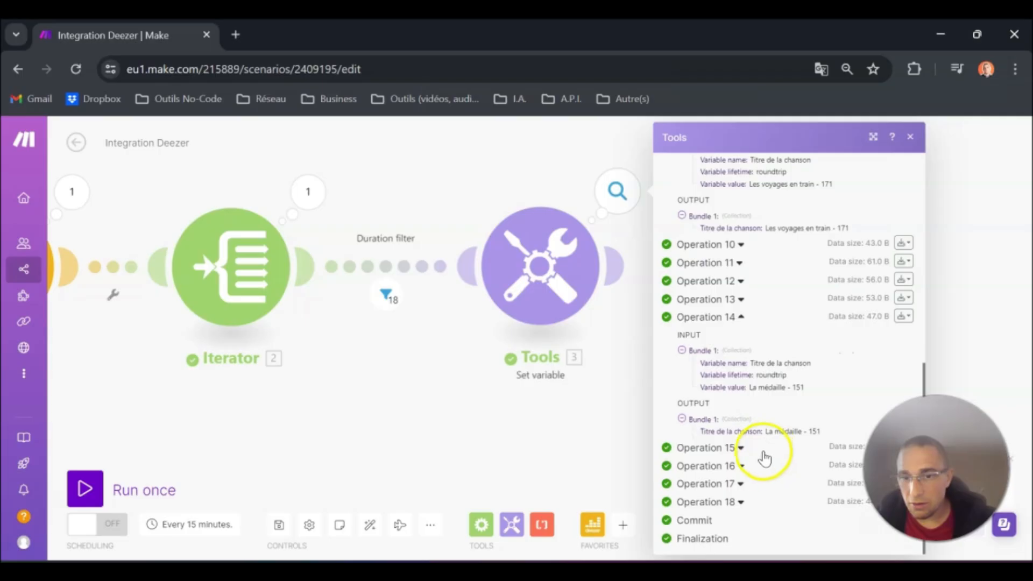
click(744, 485)
scroll(761, 468, down, 2)
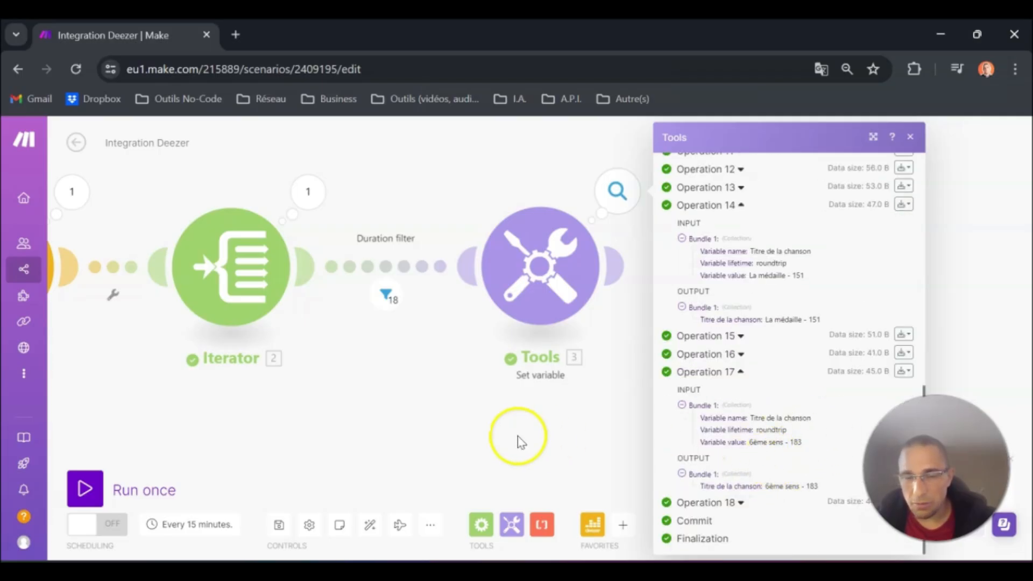
click(436, 421)
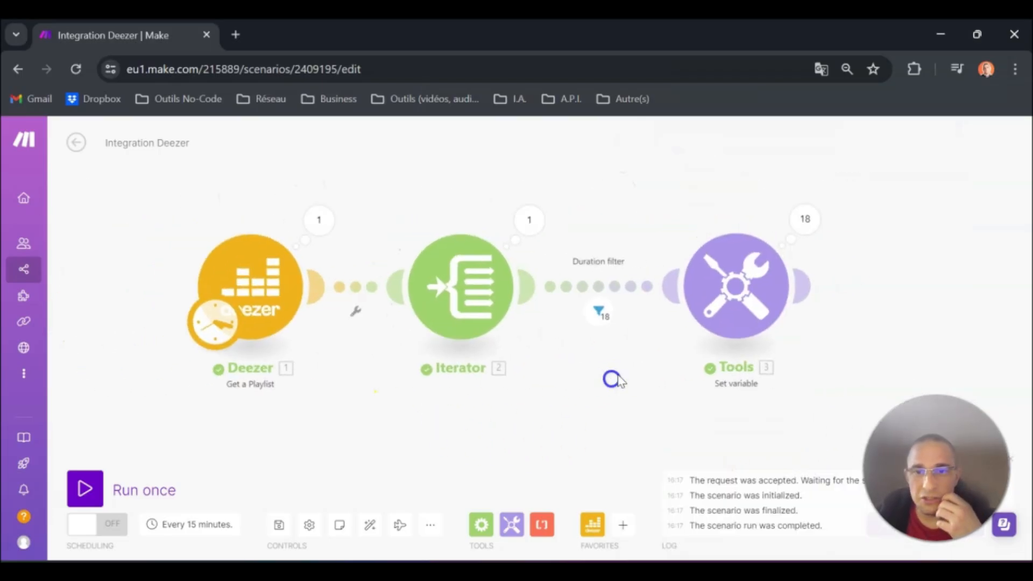
Reopen Operation 1 of the Set variable output and highlight the song title in its variable value.
click(796, 239)
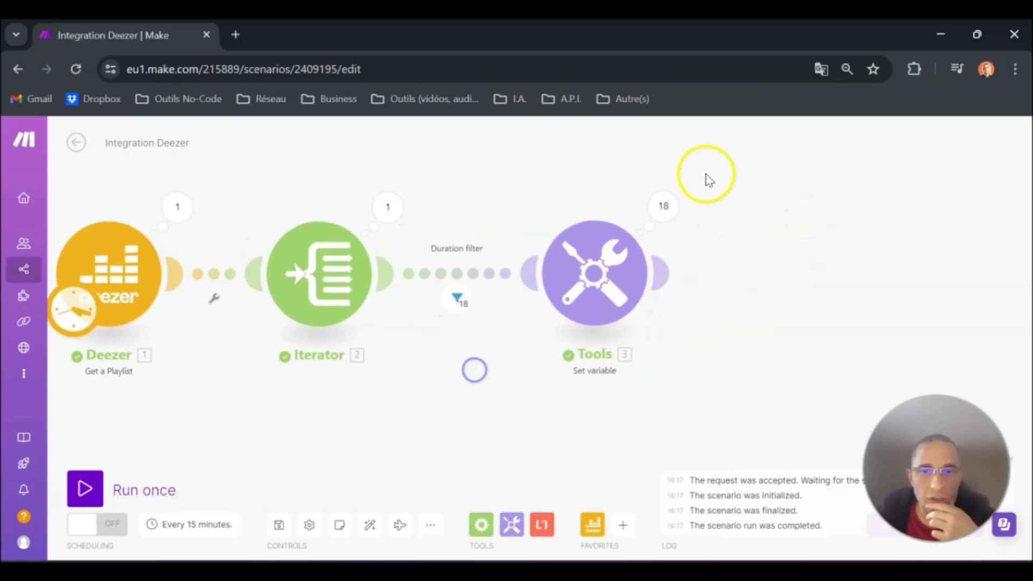
click(829, 252)
click(776, 190)
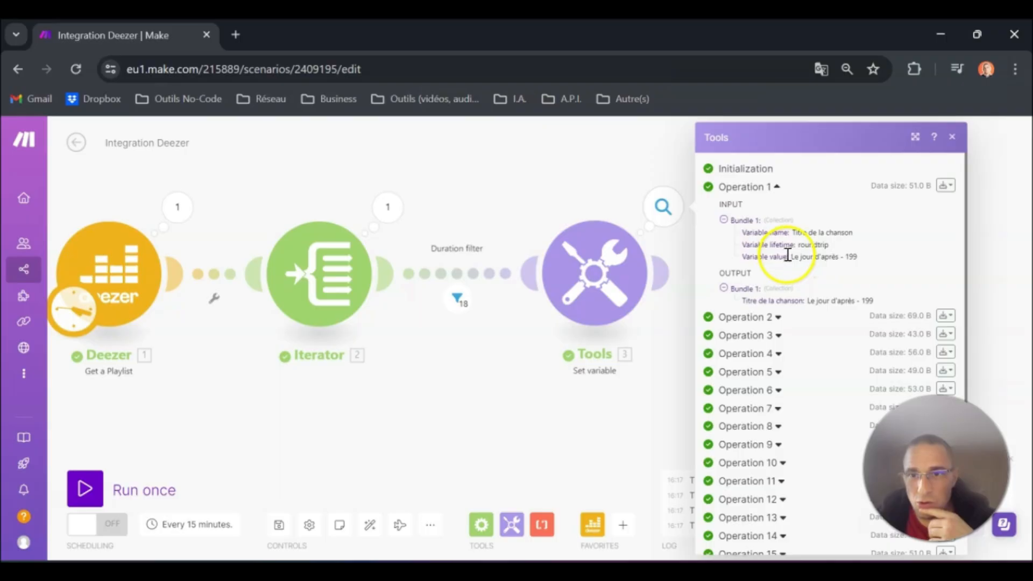
drag(850, 253, 844, 257)
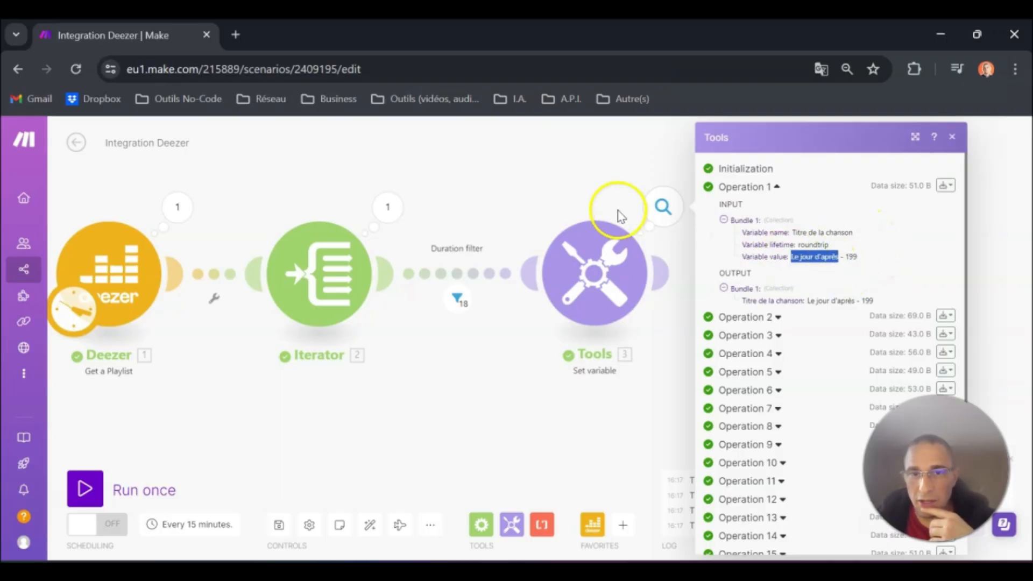
click(561, 200)
Inspect the Deezer playlist output by expanding its Tracks data and looking into tracks 4 and 9.
click(328, 220)
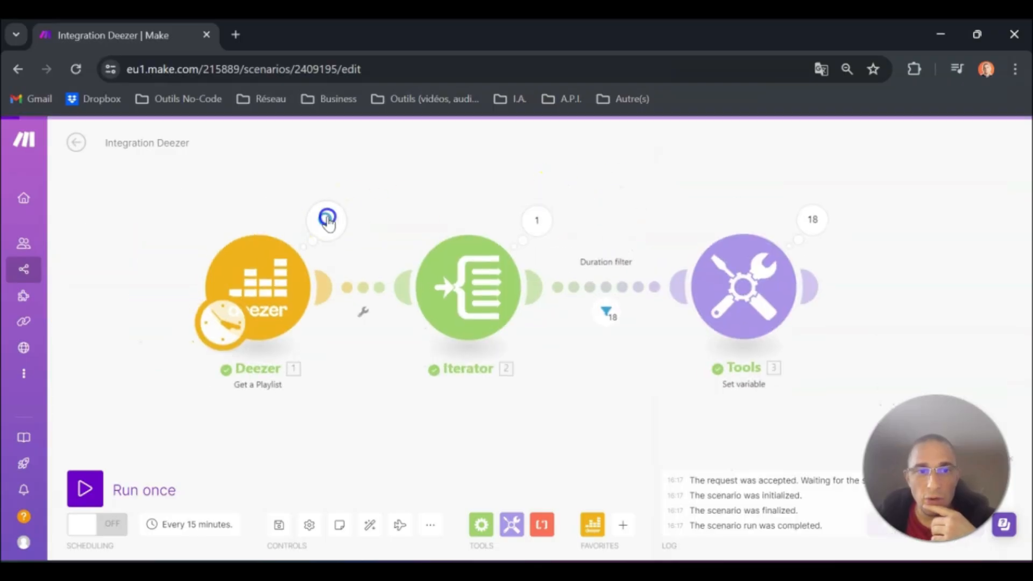
scroll(492, 403, down, 5)
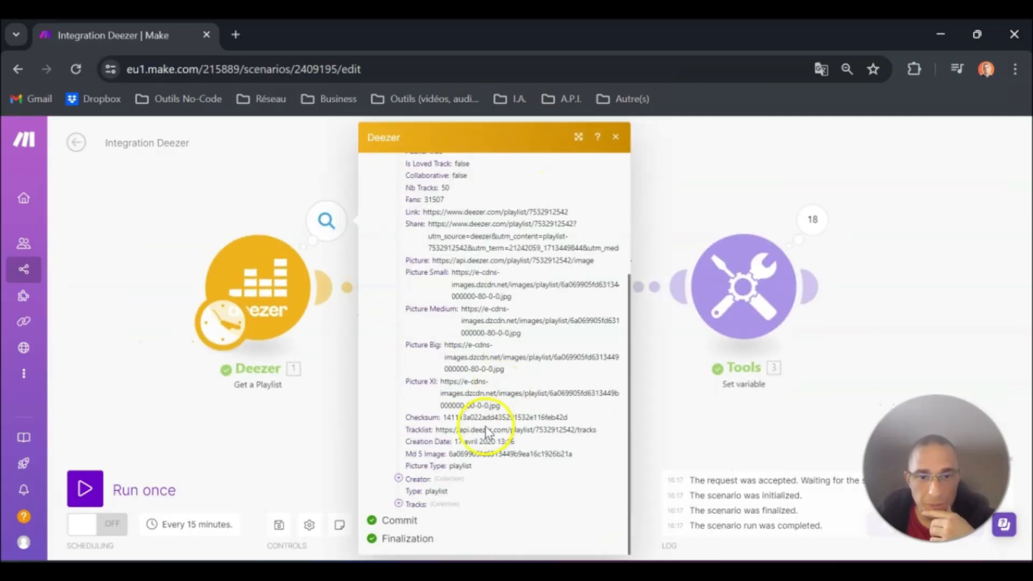
click(398, 505)
scroll(473, 511, down, 5)
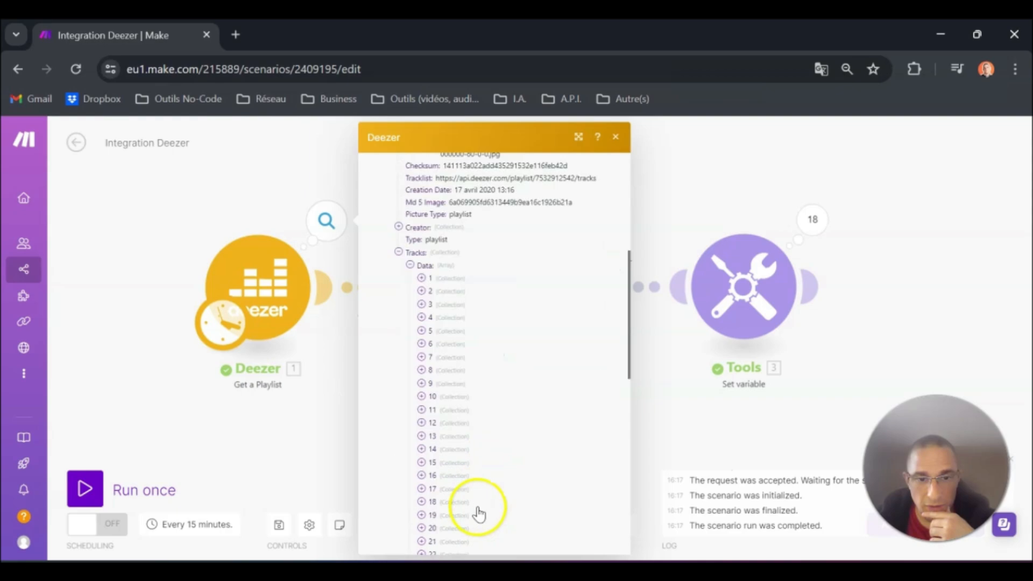
click(422, 246)
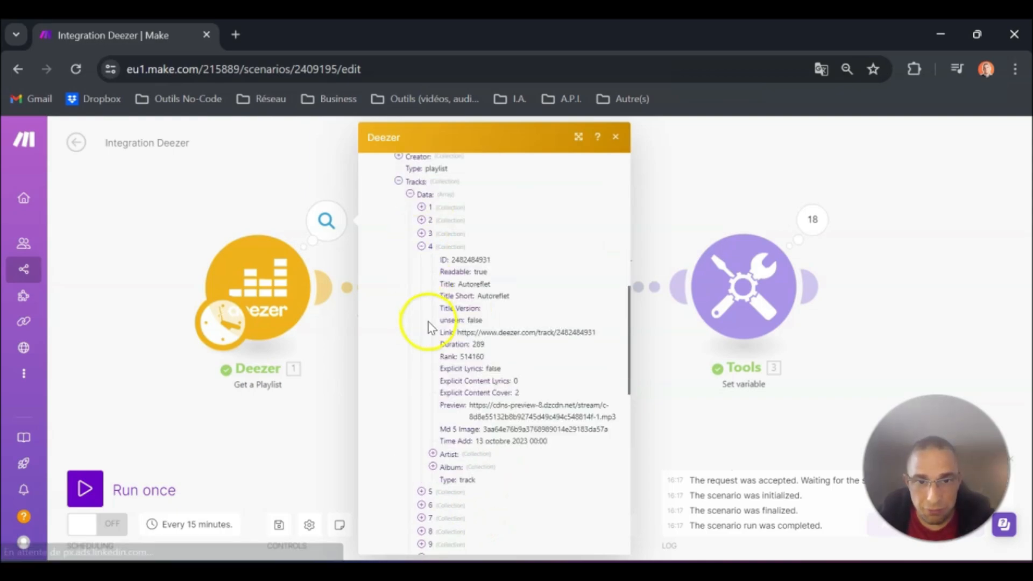
scroll(457, 349, down, 3)
click(422, 383)
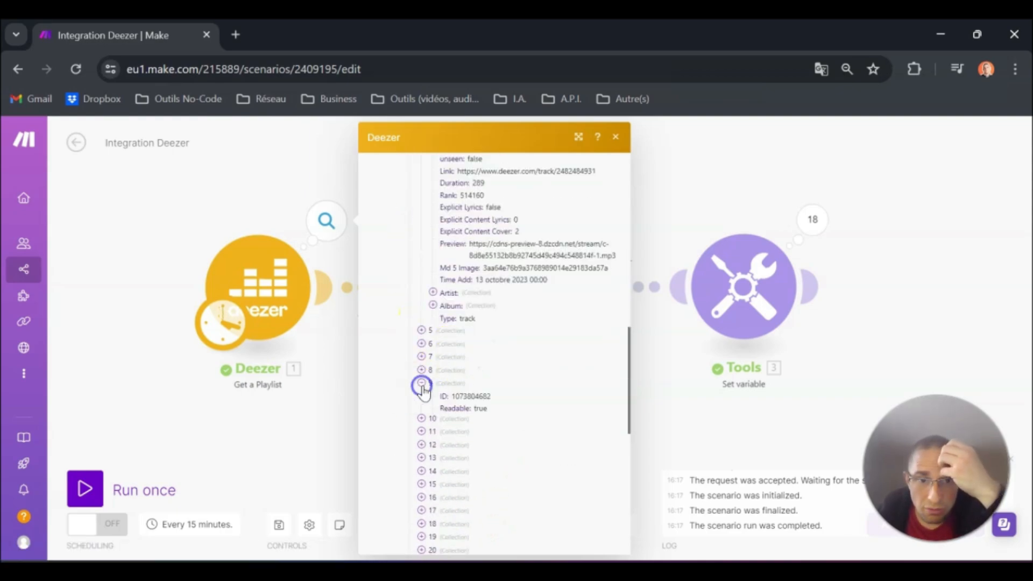
scroll(425, 424, down, 4)
click(759, 156)
Examine the Iterator's output and highlight Bundle 1's bundle order position and total number of bundles.
drag(707, 163, 617, 146)
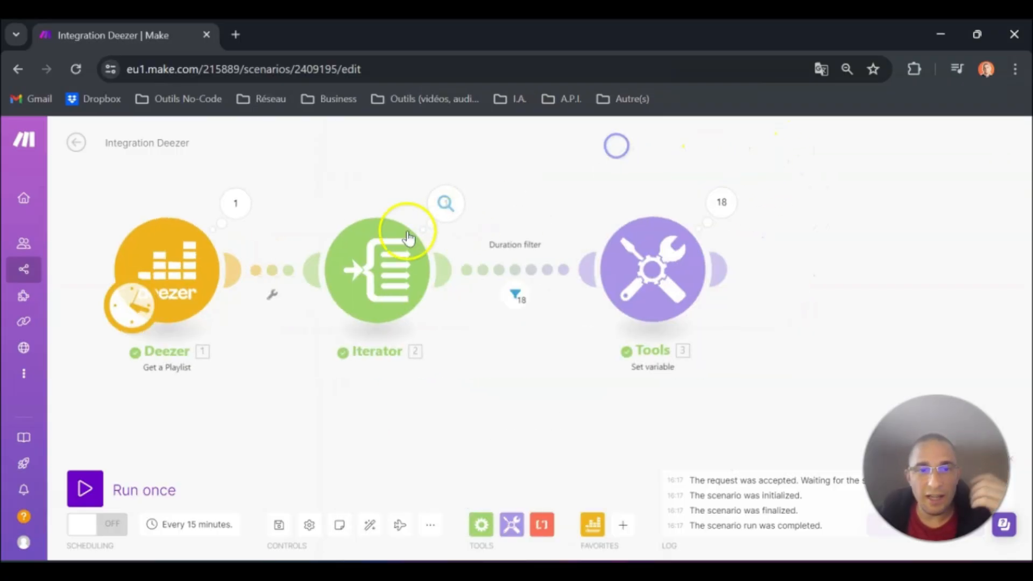
click(446, 205)
scroll(626, 445, down, 3)
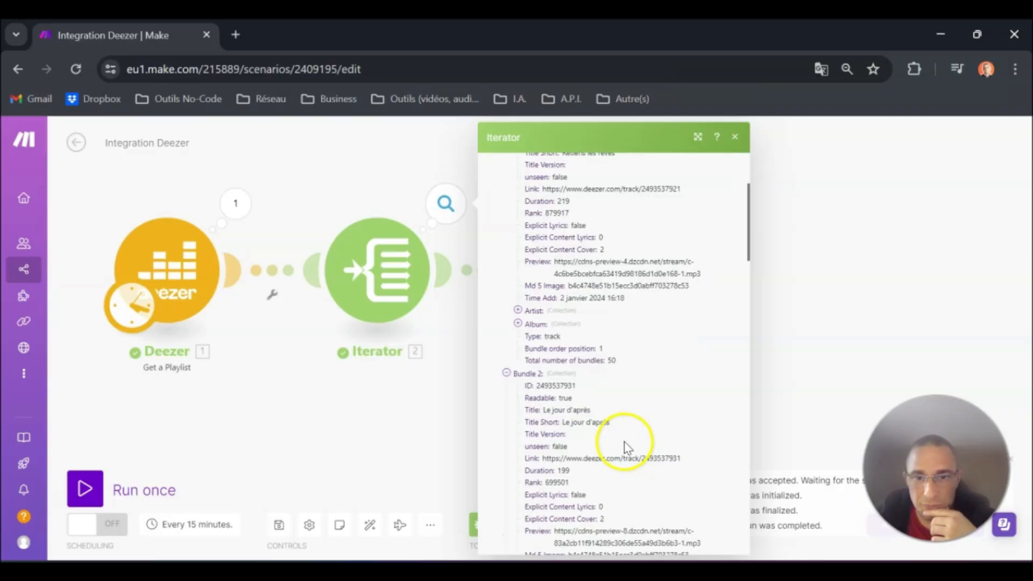
drag(637, 356, 511, 357)
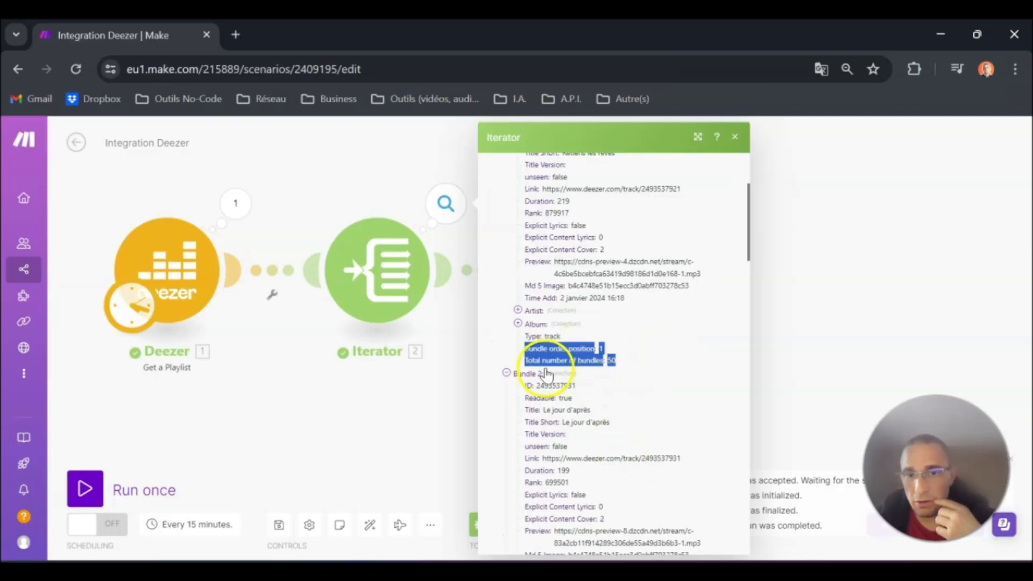
click(861, 322)
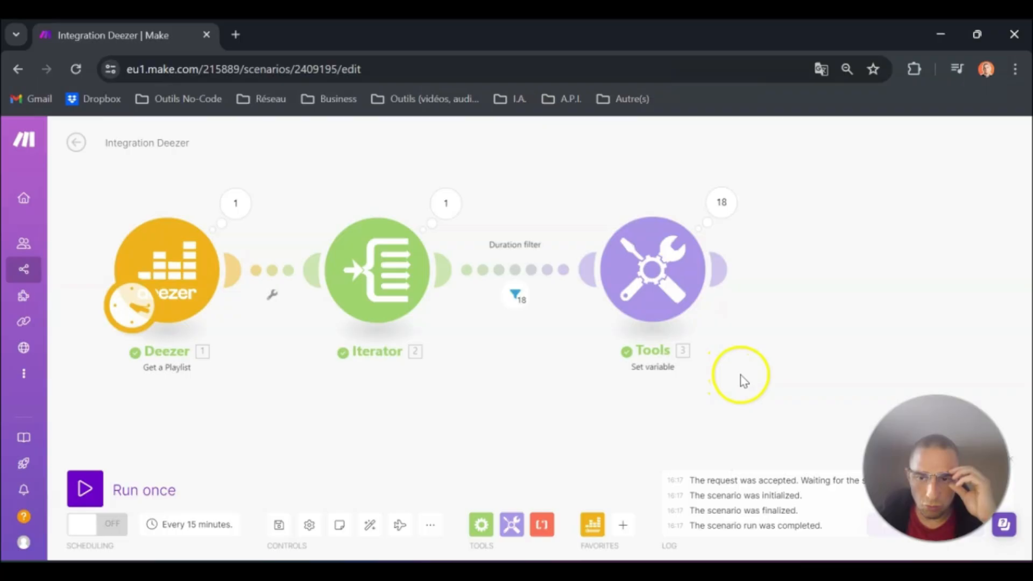
Extend the Set variable module's value with " - " and the Iterator's Bundle order position, and save the module.
mouse_move(786, 368)
mouse_down()
mouse_move(750, 353)
mouse_move(698, 353)
mouse_up()
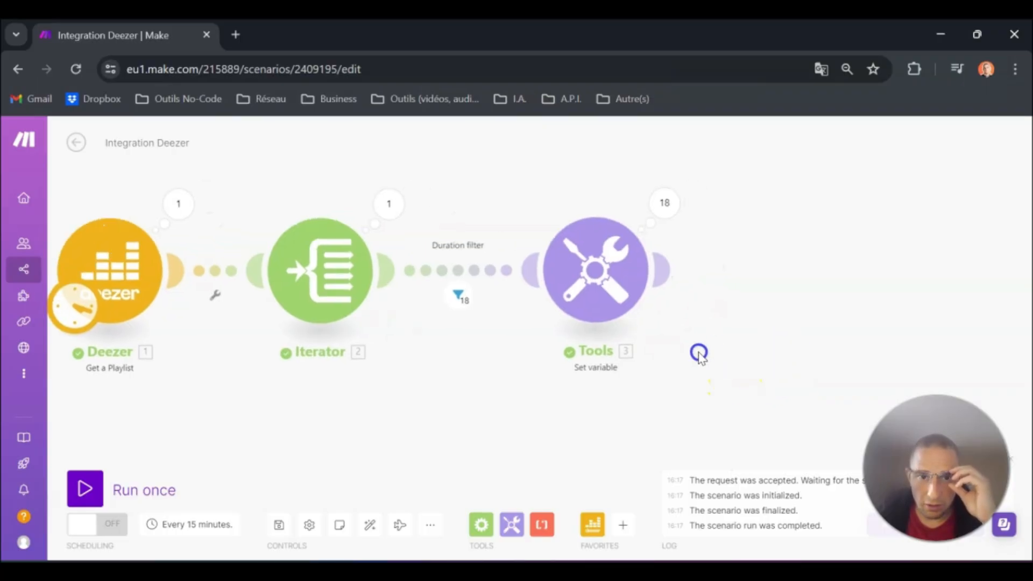
click(612, 273)
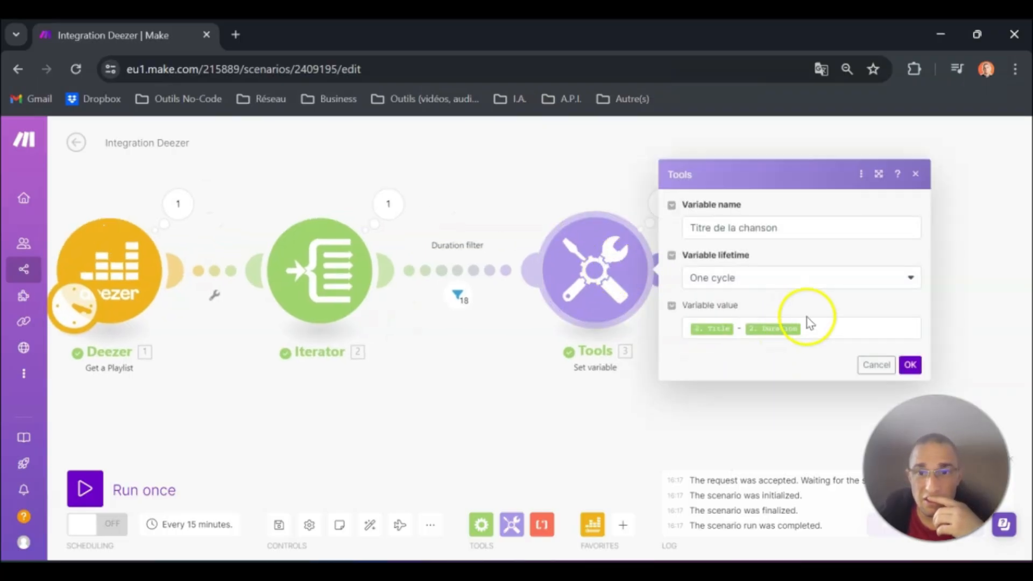
click(826, 337)
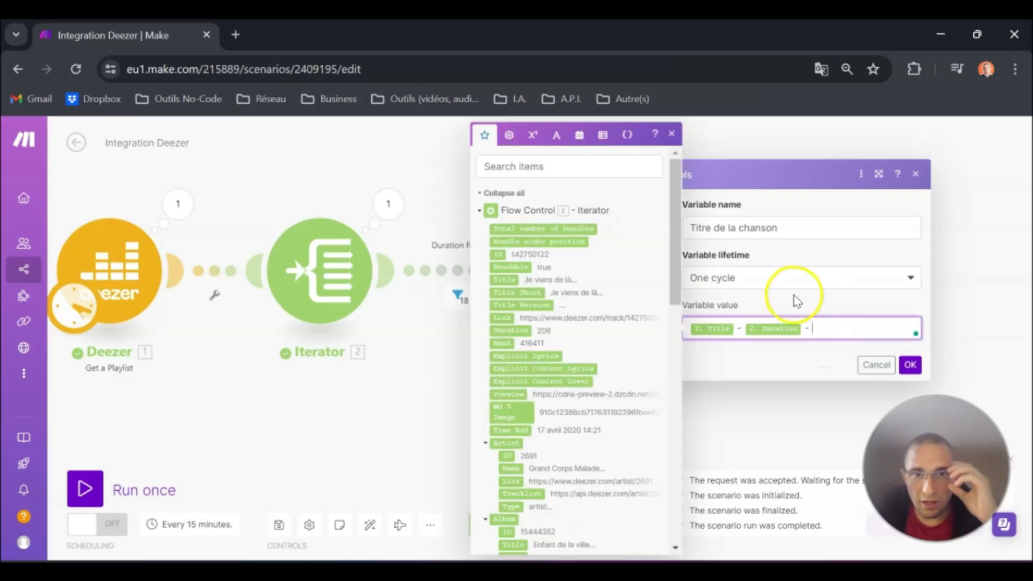
click(523, 243)
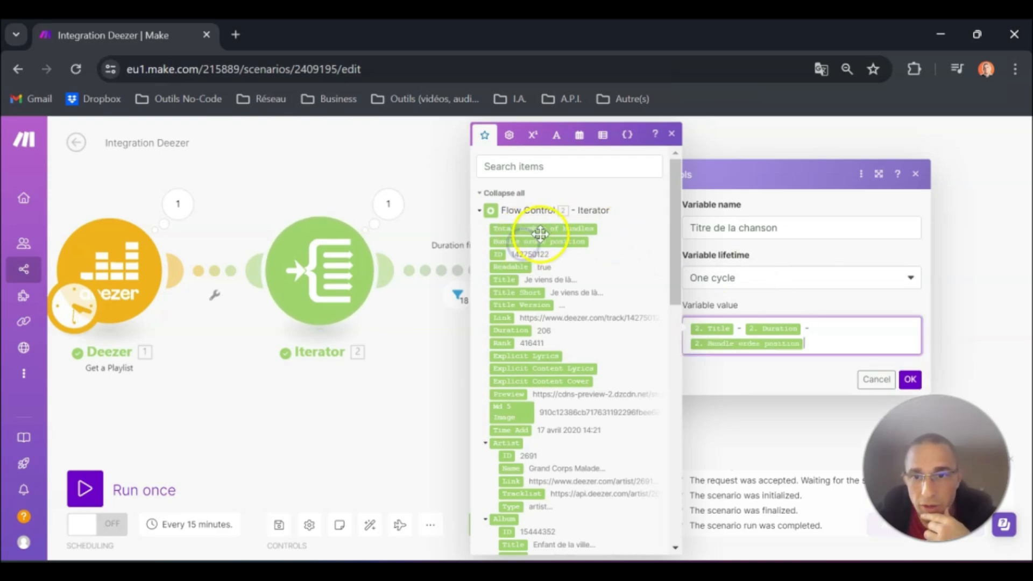
click(911, 380)
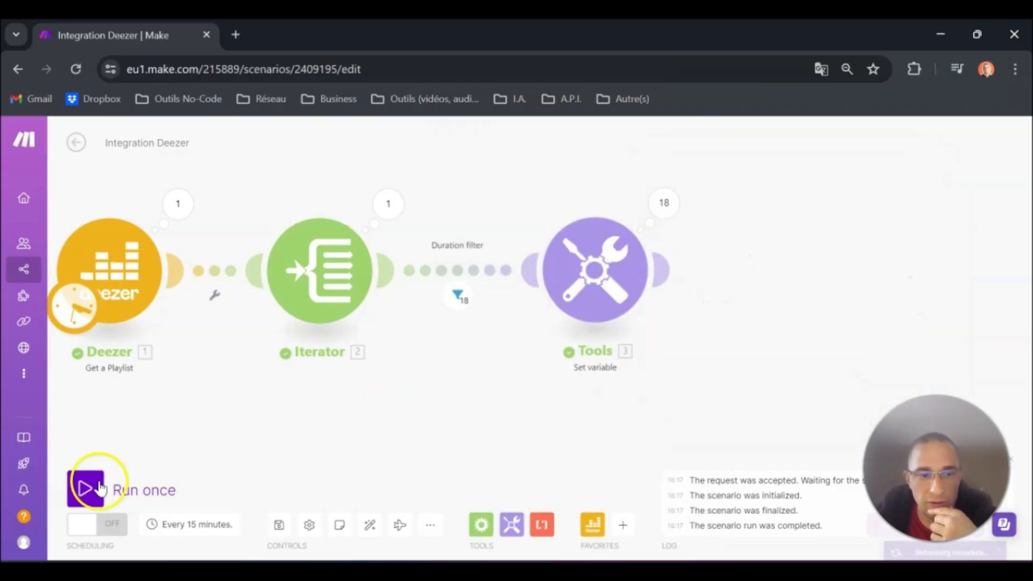
Run the scenario again and examine the bundle order position in Operation 1 of the Set variable output.
click(81, 487)
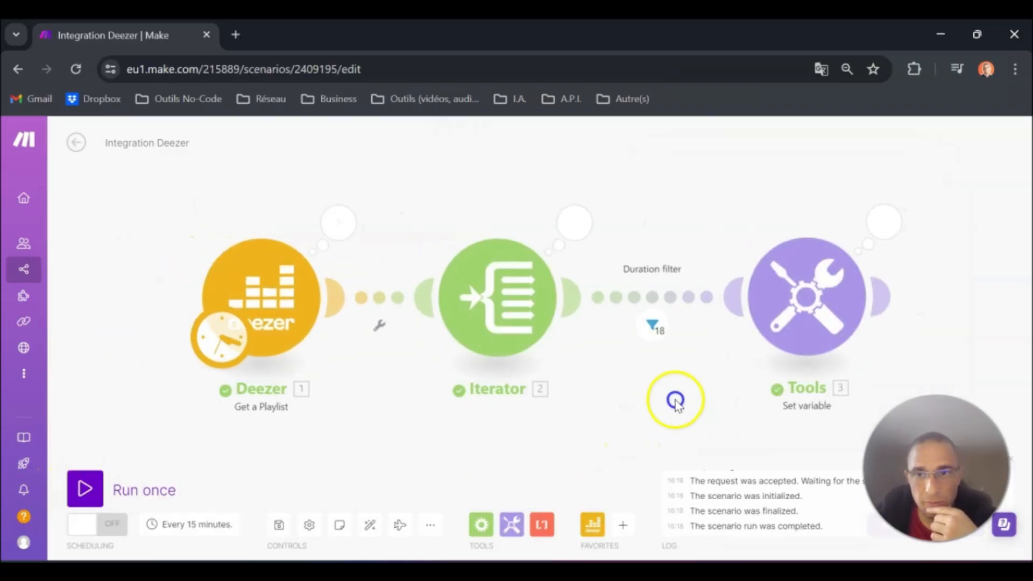
click(697, 220)
click(812, 188)
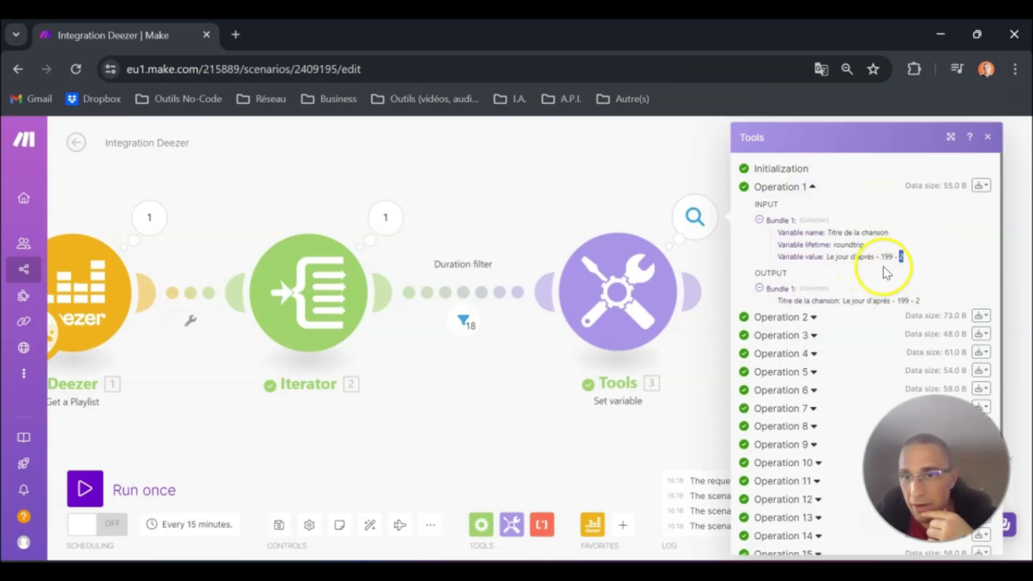
Inspect track 2 in the Deezer playlist output by expanding its Tracks data.
click(150, 217)
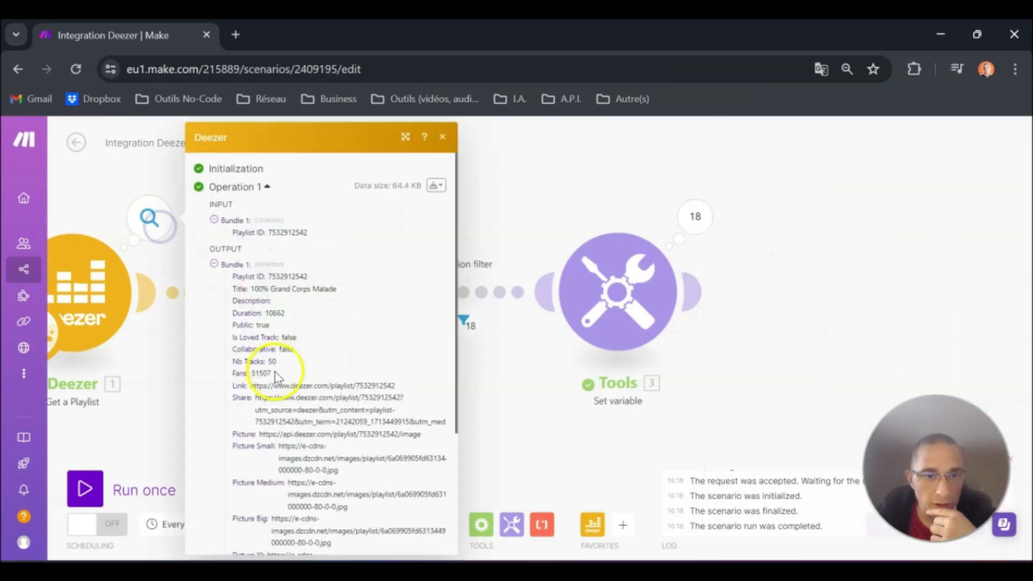
scroll(240, 503, down, 5)
click(225, 504)
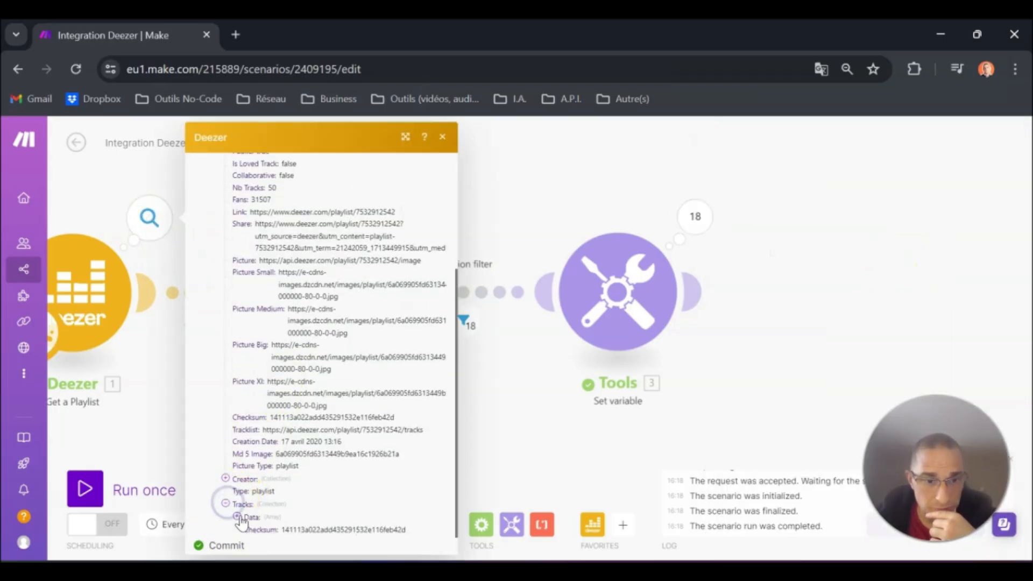
click(236, 516)
scroll(294, 495, down, 5)
click(249, 301)
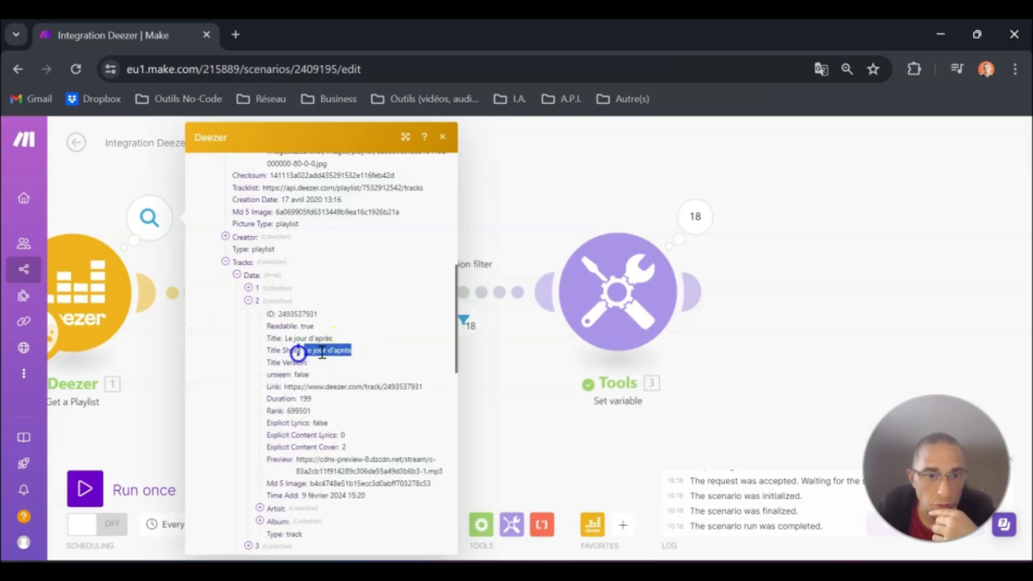
click(640, 432)
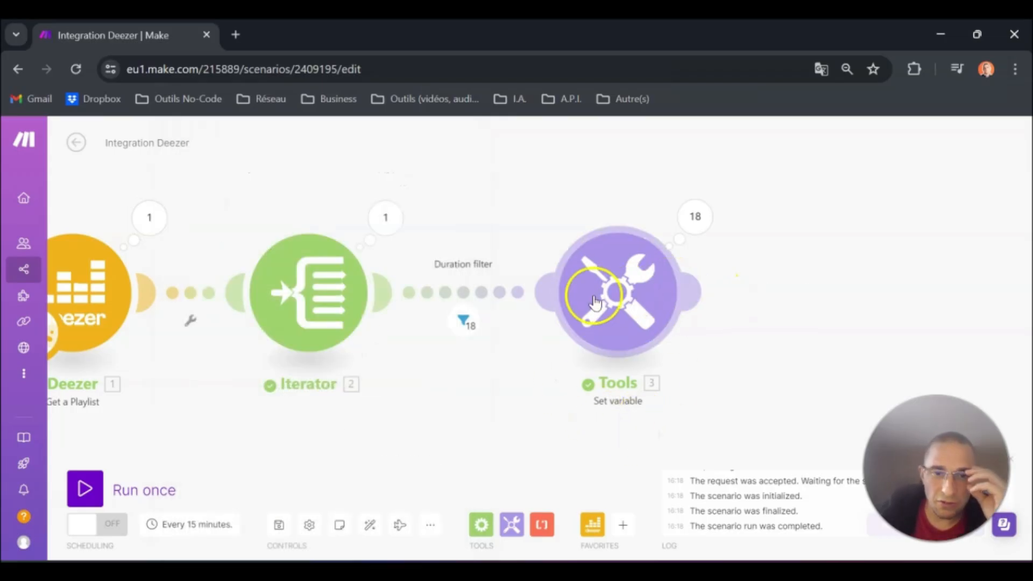
Move the Set variable module further away from the Iterator and unlink the two modules.
right_click(612, 297)
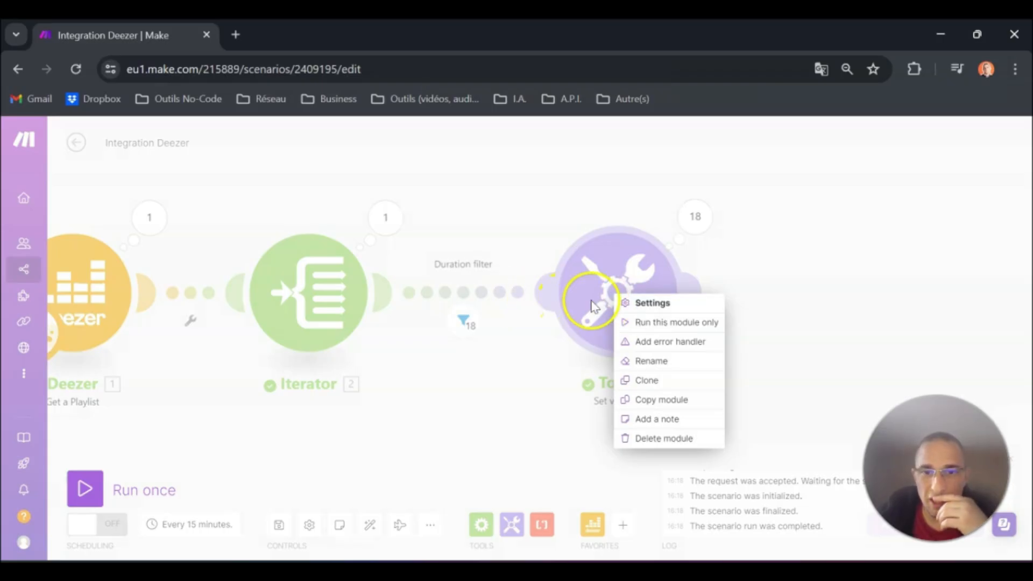
click(554, 196)
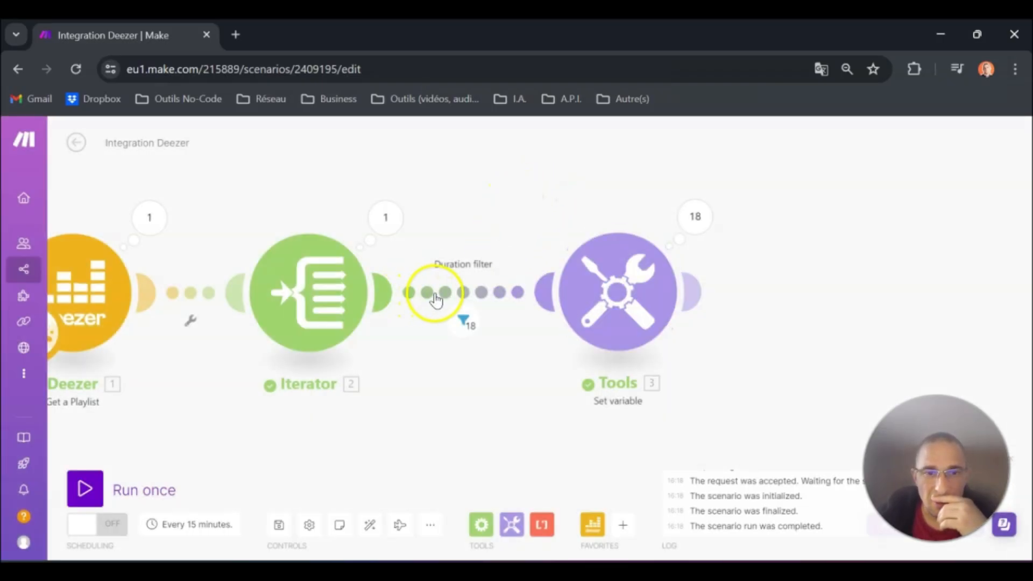
drag(598, 286, 726, 290)
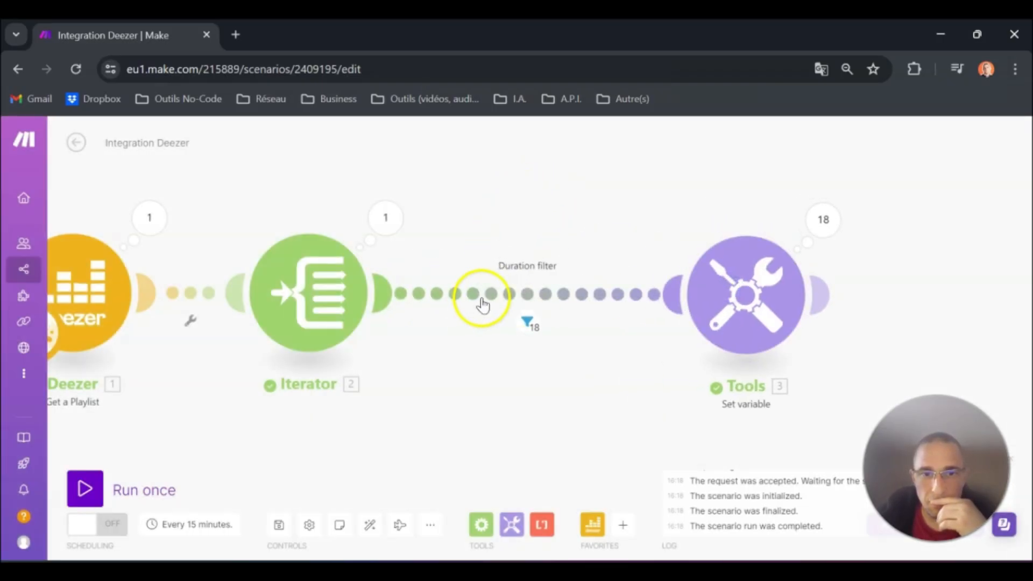
right_click(525, 302)
click(553, 325)
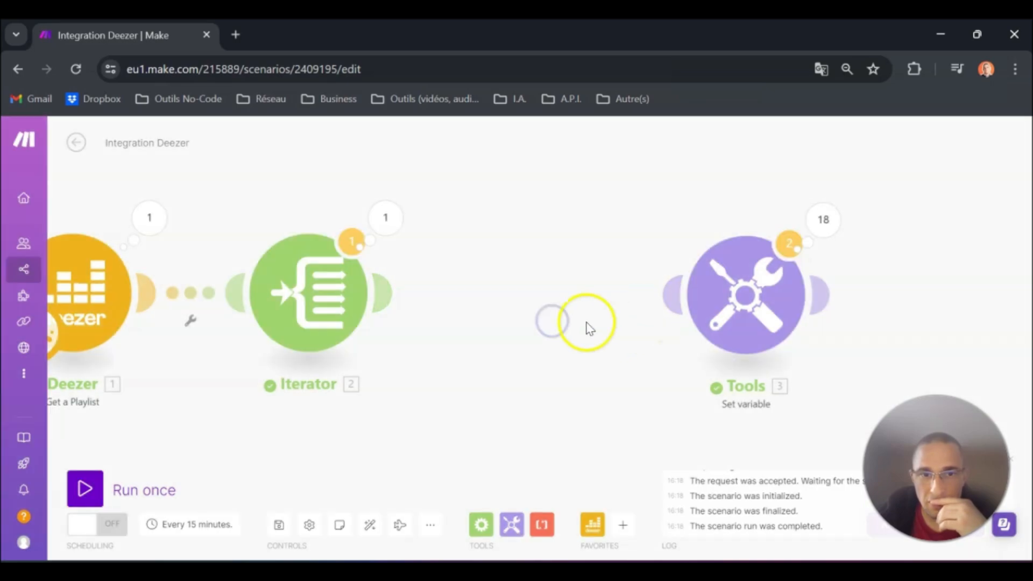
Add a Tools Set multiple variables module between the Iterator and Set variable, moving Set variable aside to make room.
click(511, 524)
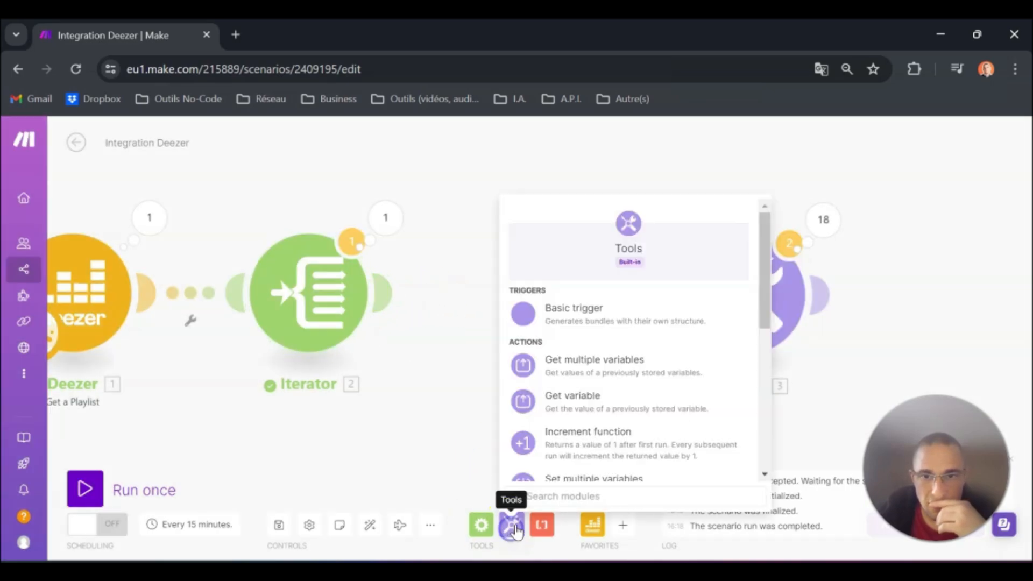
scroll(607, 425, down, 2)
click(588, 410)
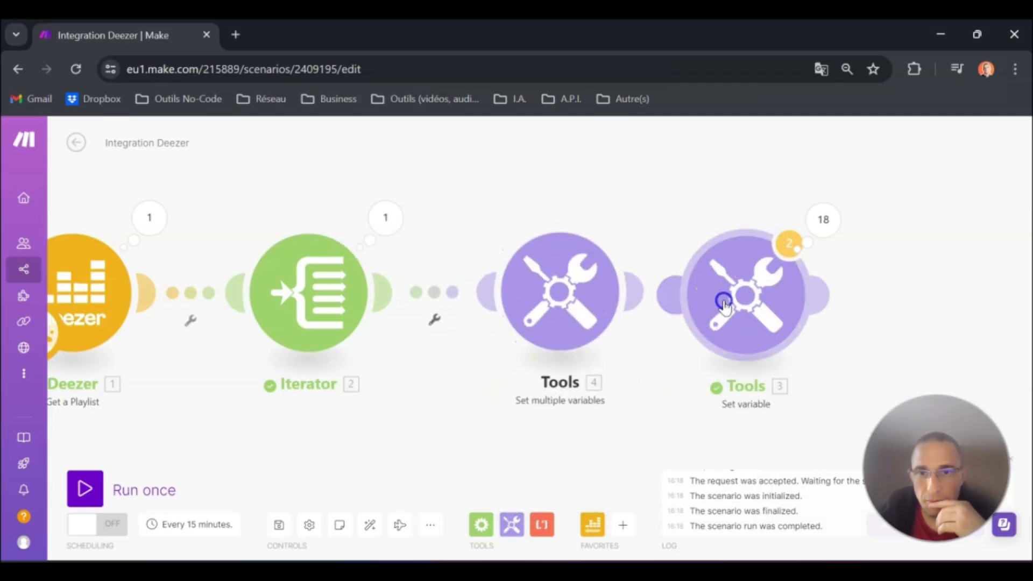
drag(732, 301, 870, 267)
Copy the label "Duration filter" from the existing filter into a new filter between the Iterator and Set multiple variables.
click(699, 282)
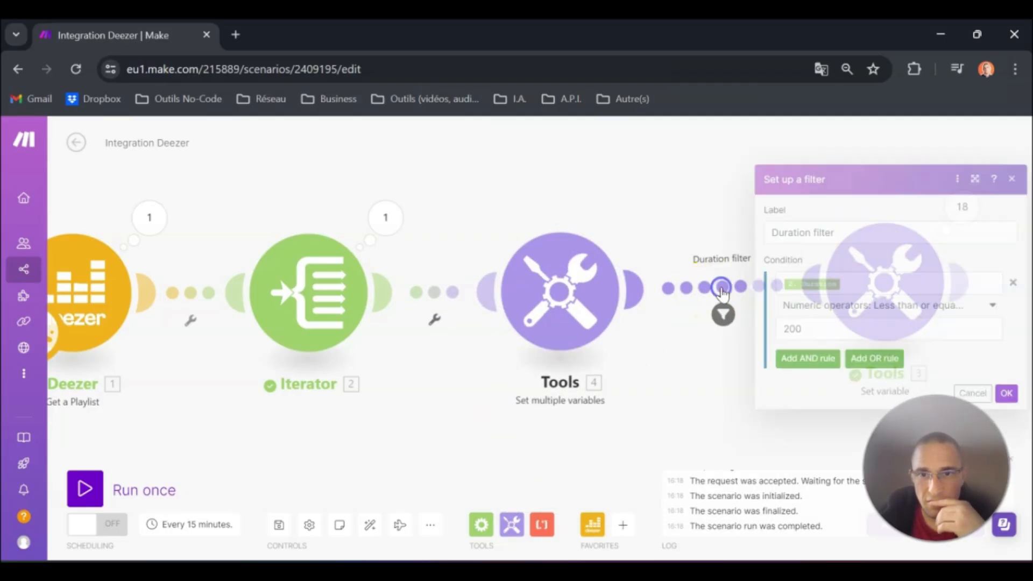
click(811, 242)
triple_click(807, 239)
key(ctrl+c)
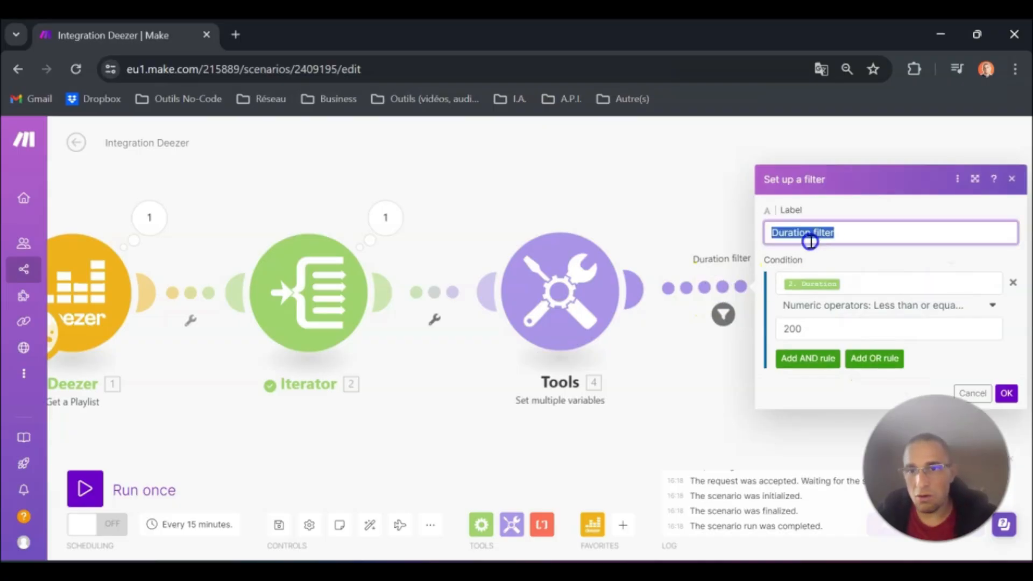
click(435, 293)
click(520, 237)
key(ctrl+v)
click(769, 322)
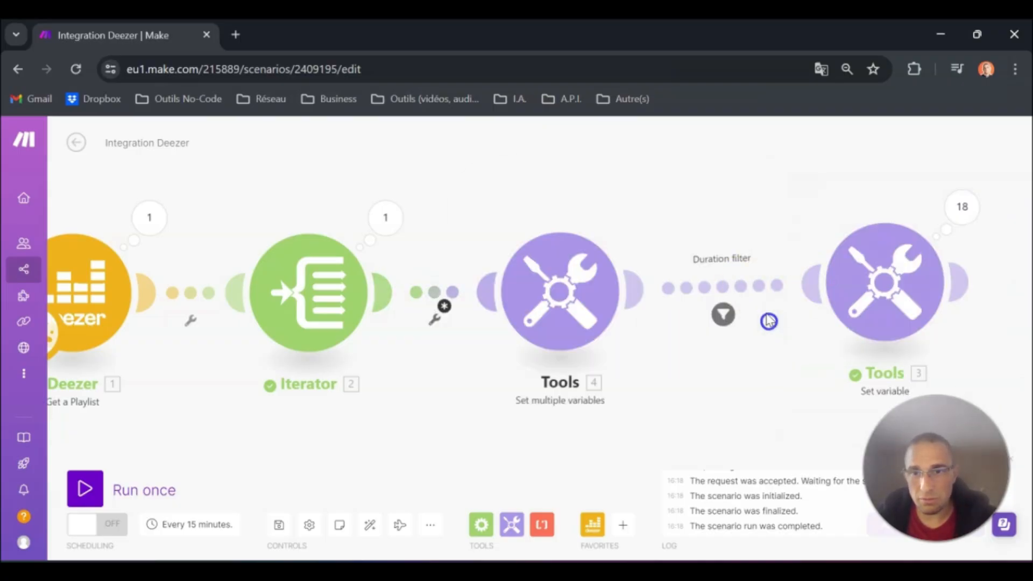
Set the new filter's condition to the Iterator's Duration, numeric less than or equal to, 200, and save the filter.
click(729, 293)
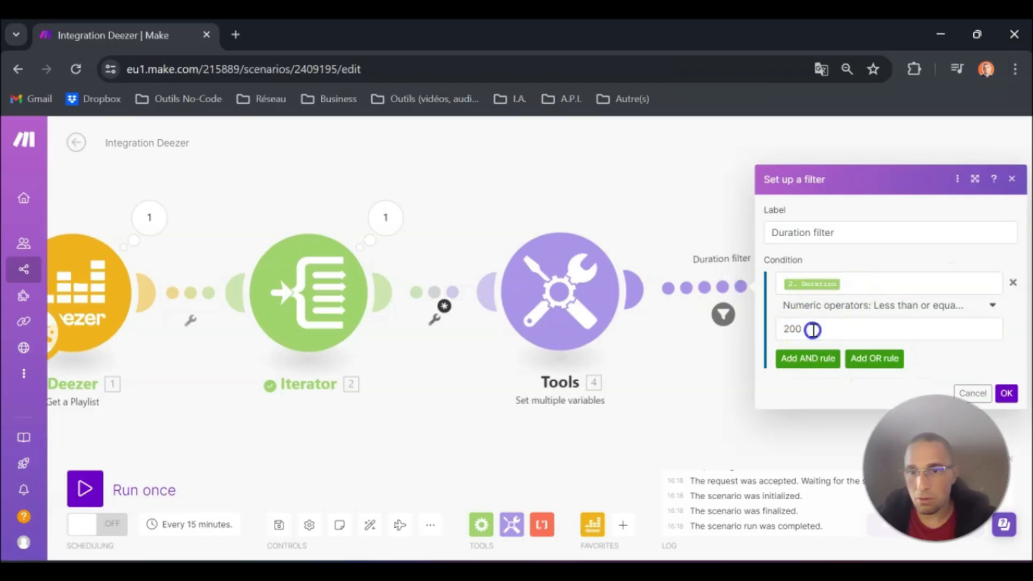
double_click(793, 328)
click(438, 292)
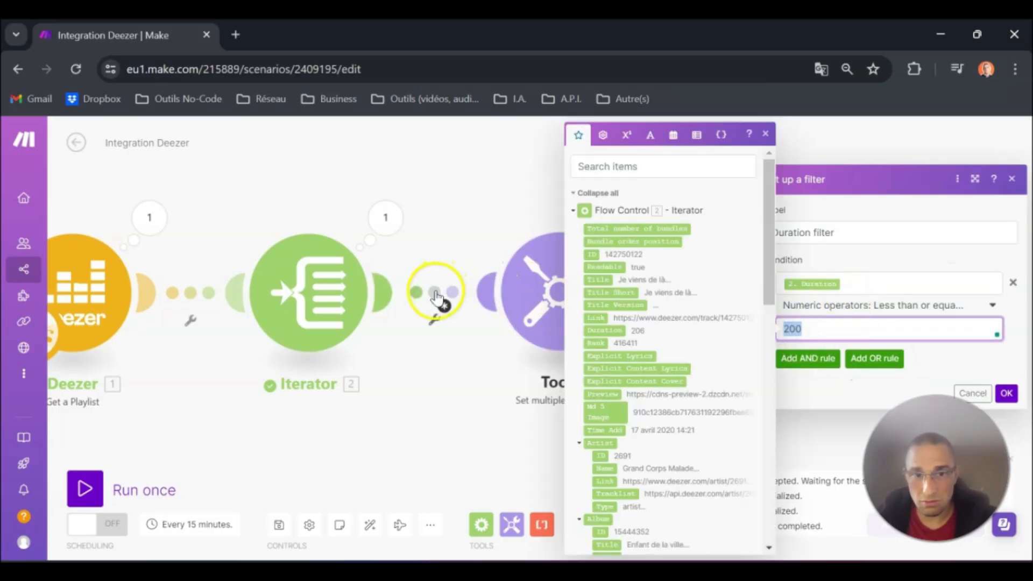
click(520, 281)
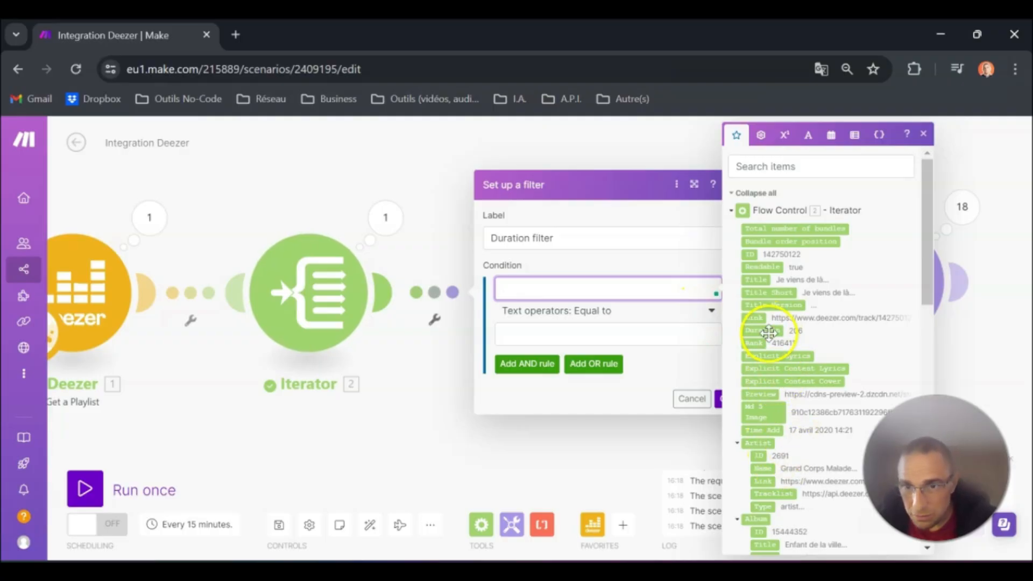
click(768, 333)
click(597, 312)
scroll(585, 440, down, 3)
scroll(585, 440, down, 6)
click(560, 473)
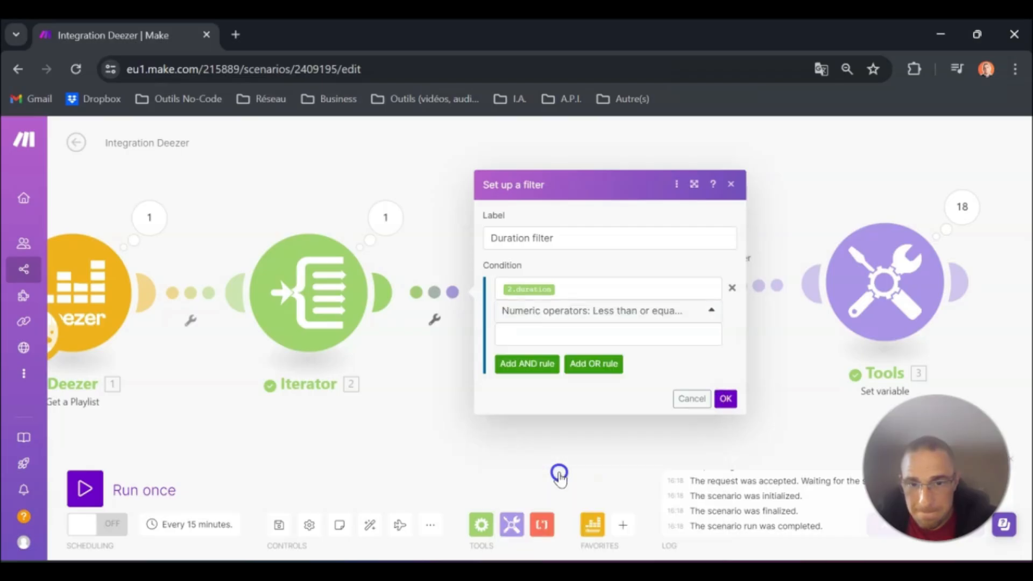
click(576, 338)
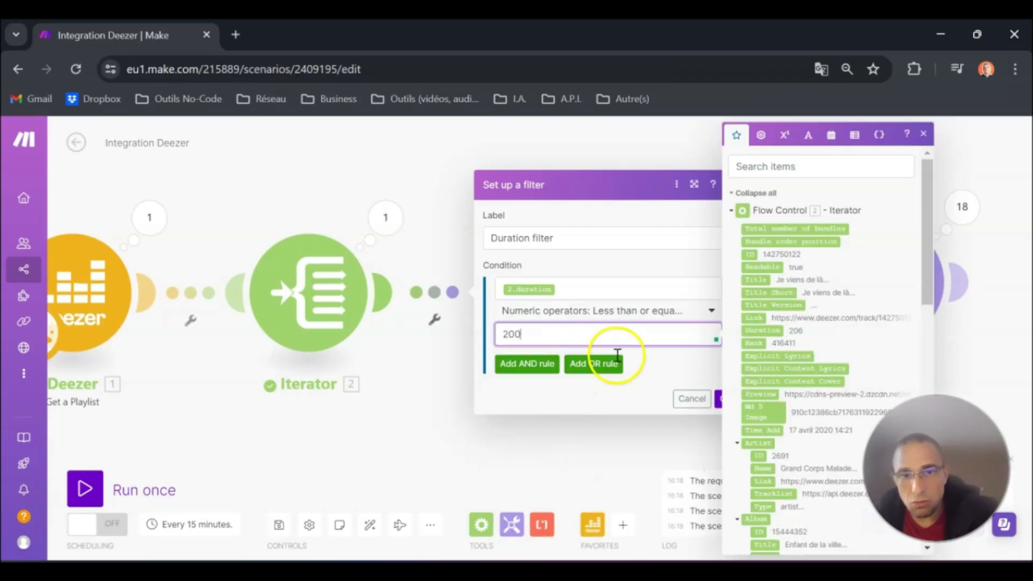
click(719, 401)
Unlink Set variable from Set multiple variables and move Set multiple variables further from the Iterator.
right_click(719, 286)
click(764, 316)
drag(564, 290, 637, 292)
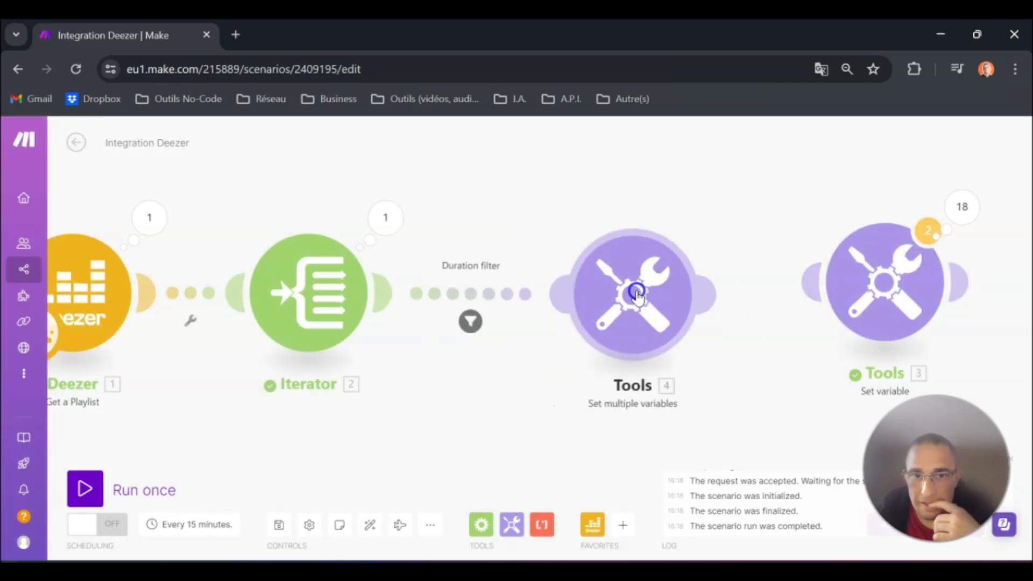
Reconnect the Set variable module automatically and copy its full variable value, leaving its settings without saving.
click(878, 278)
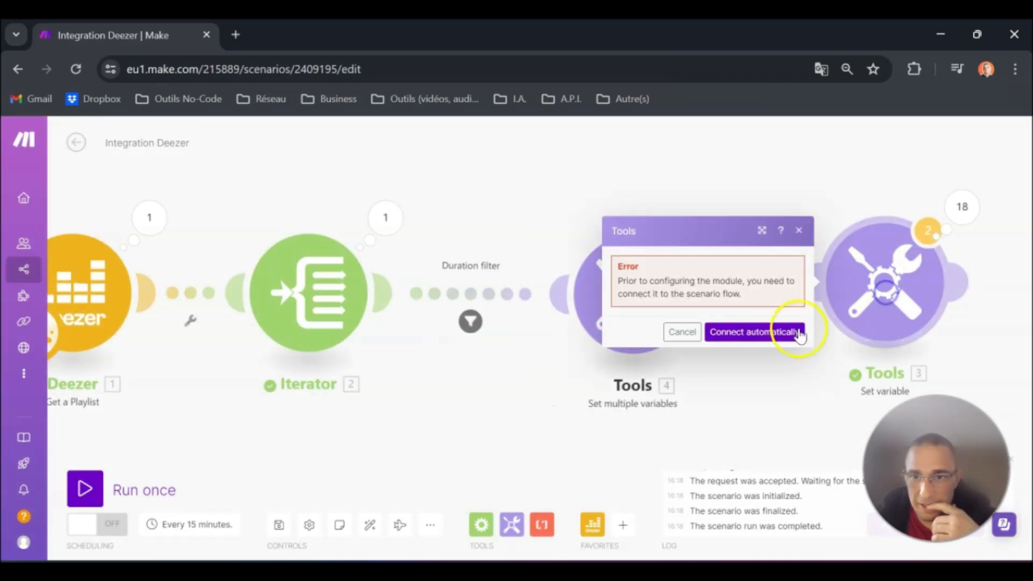
click(800, 333)
click(736, 345)
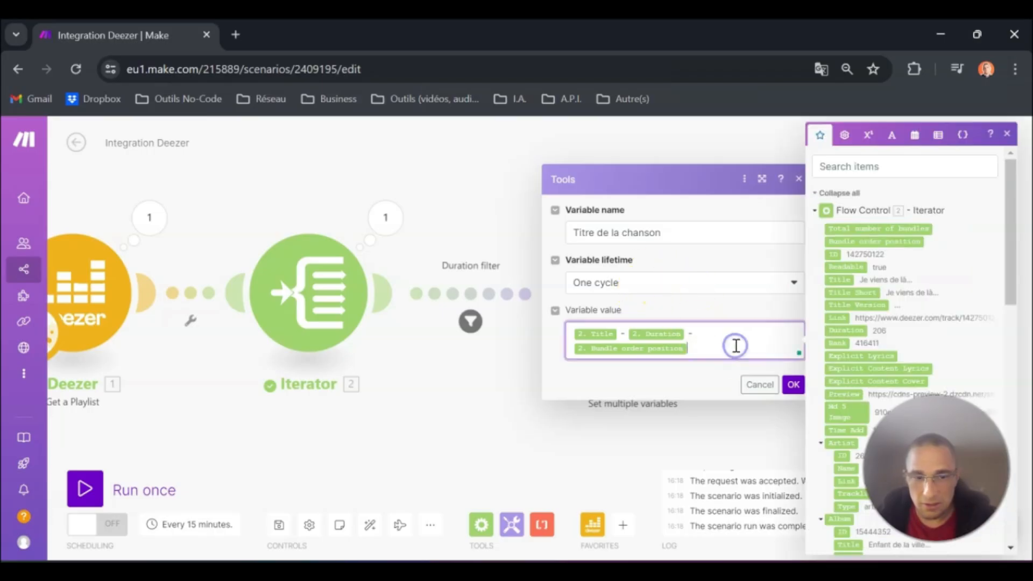
key(ctrl+a)
key(ctrl+c)
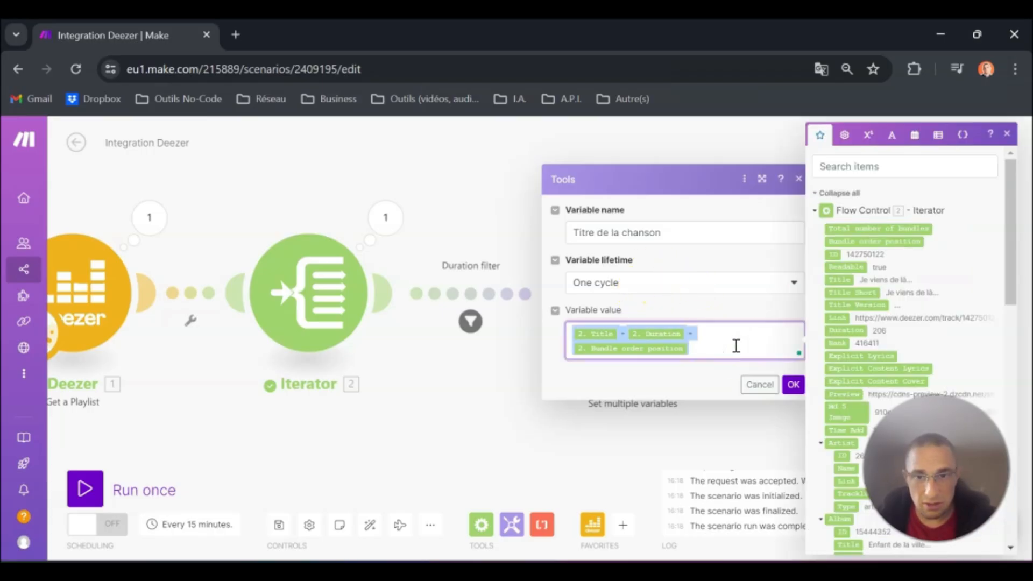
click(760, 384)
Delete the Set variable module at the end of the scenario.
right_click(883, 376)
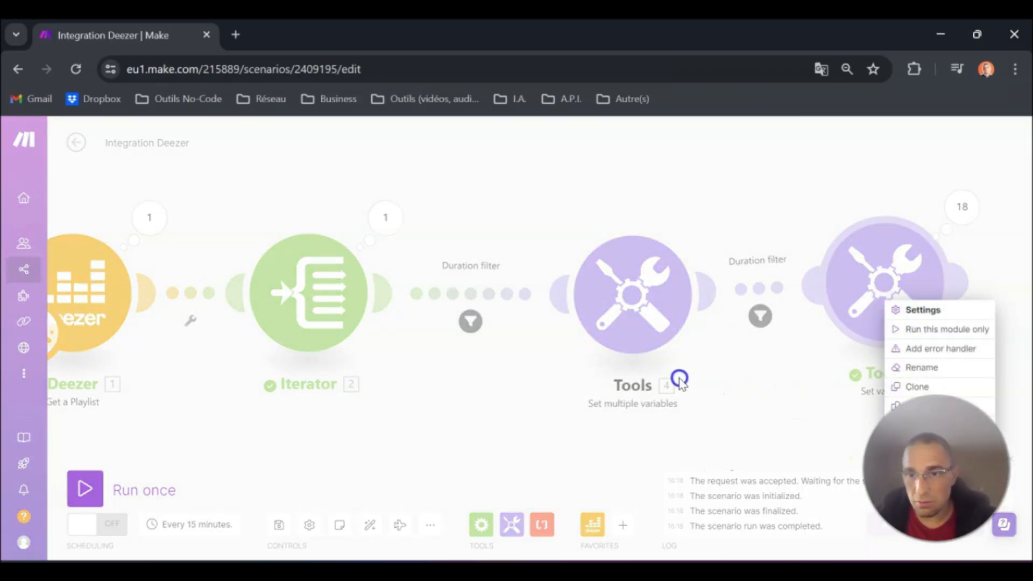
click(761, 385)
drag(761, 386, 899, 370)
right_click(731, 294)
click(771, 442)
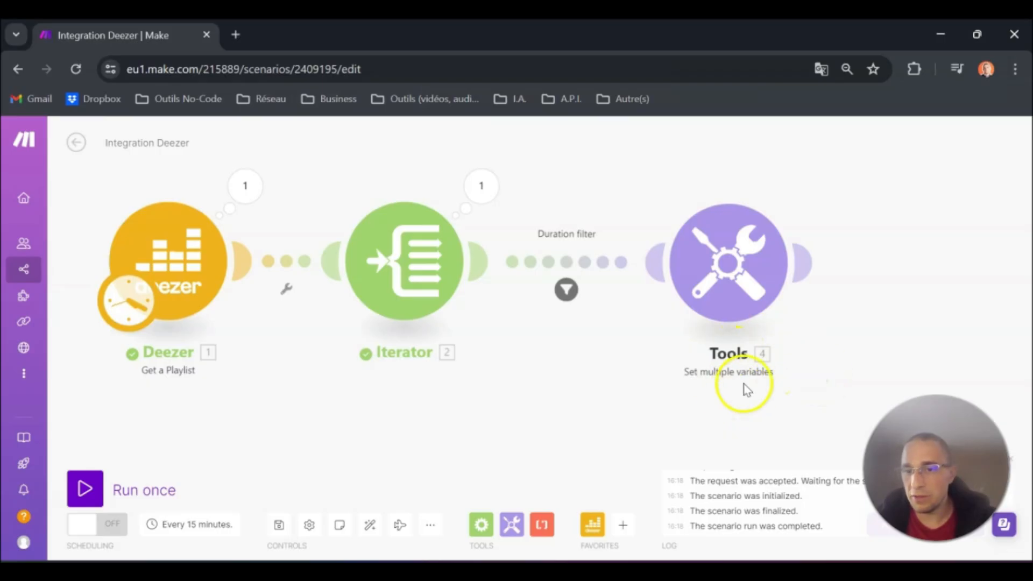
In Set multiple variables, add a variable named "Position de la piste/musique" with the Iterator's Bundle order position as its value.
click(748, 261)
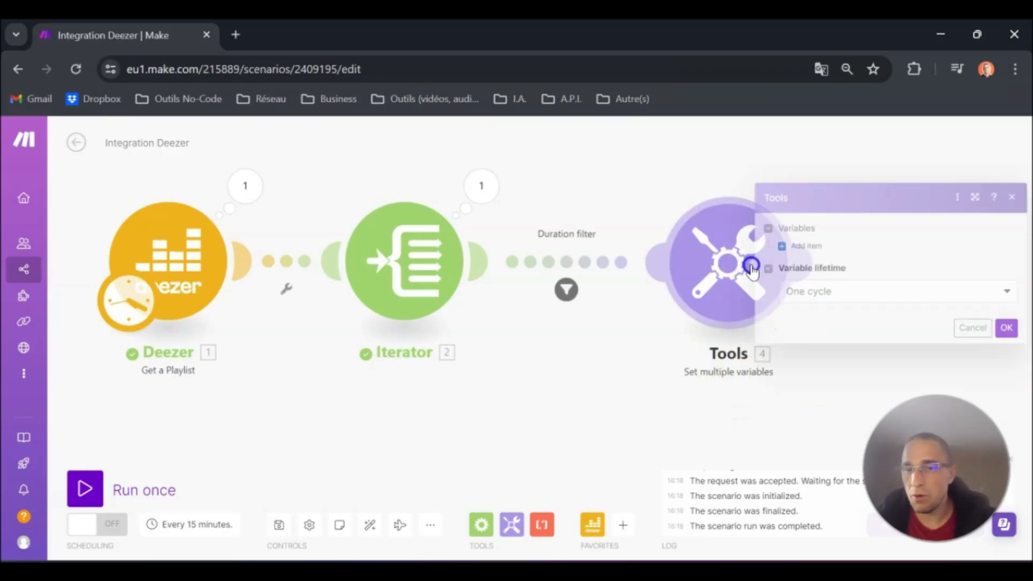
click(814, 249)
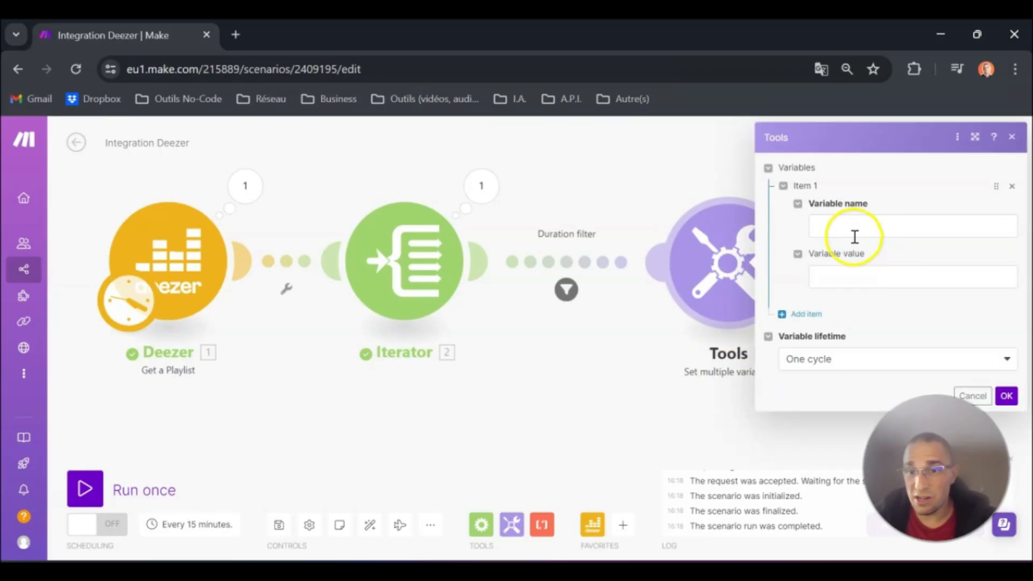
click(843, 232)
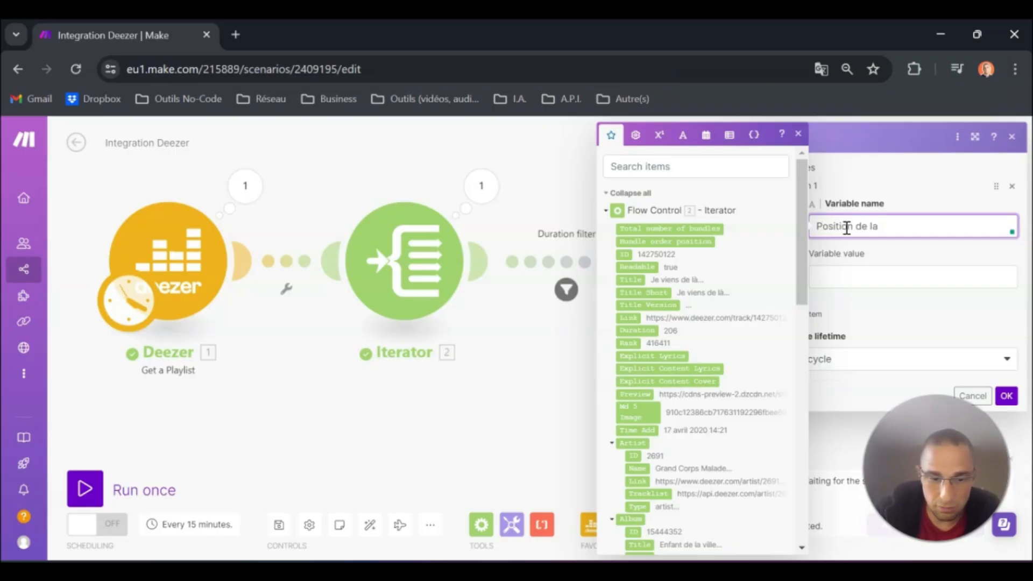
key(alt+Tab)
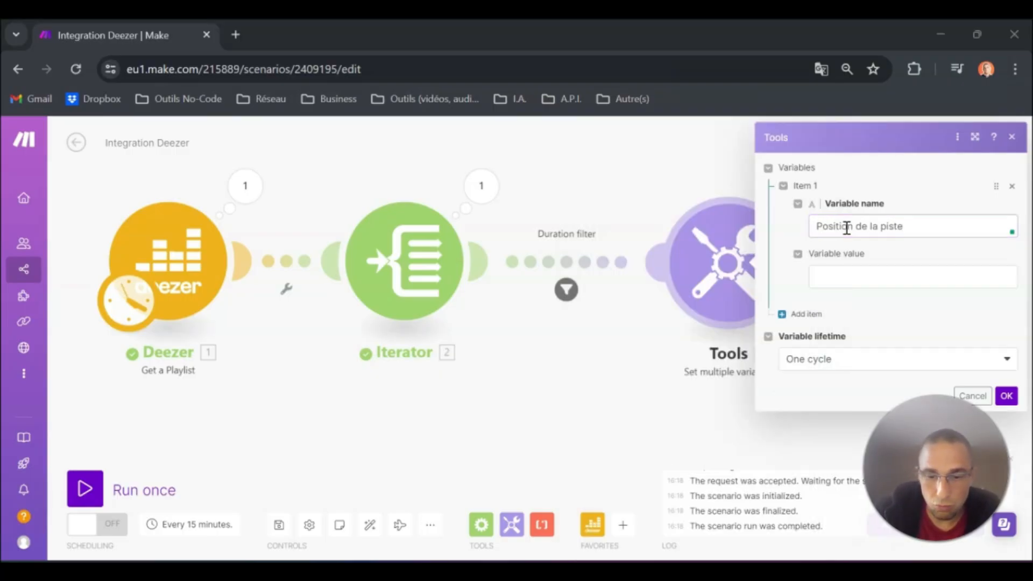
click(916, 225)
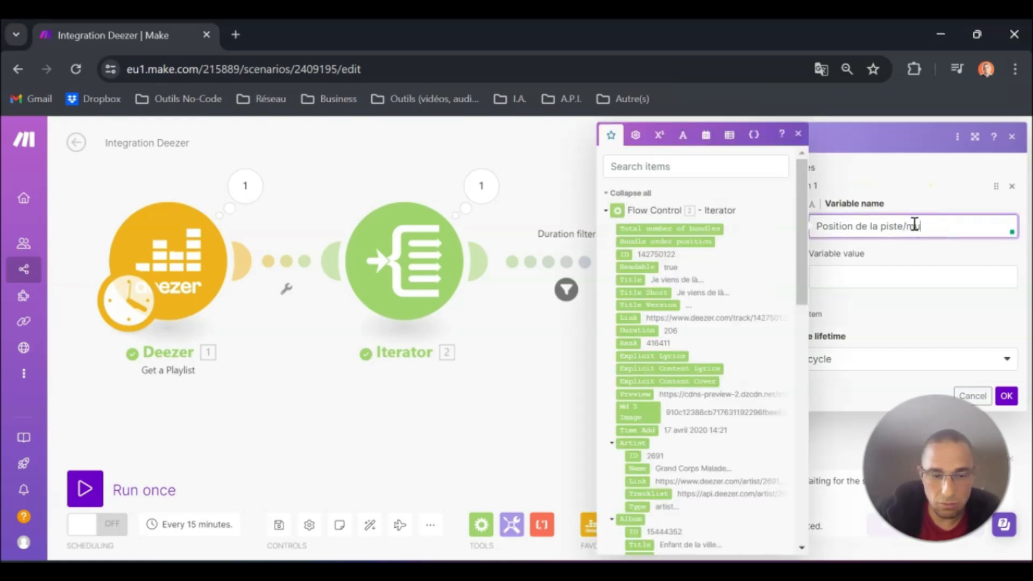
click(849, 274)
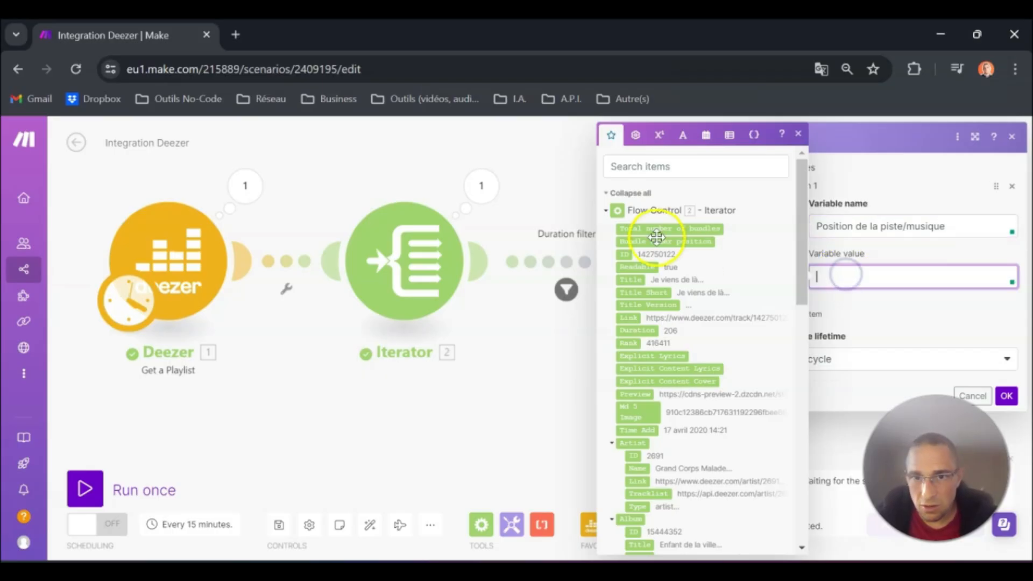
click(650, 241)
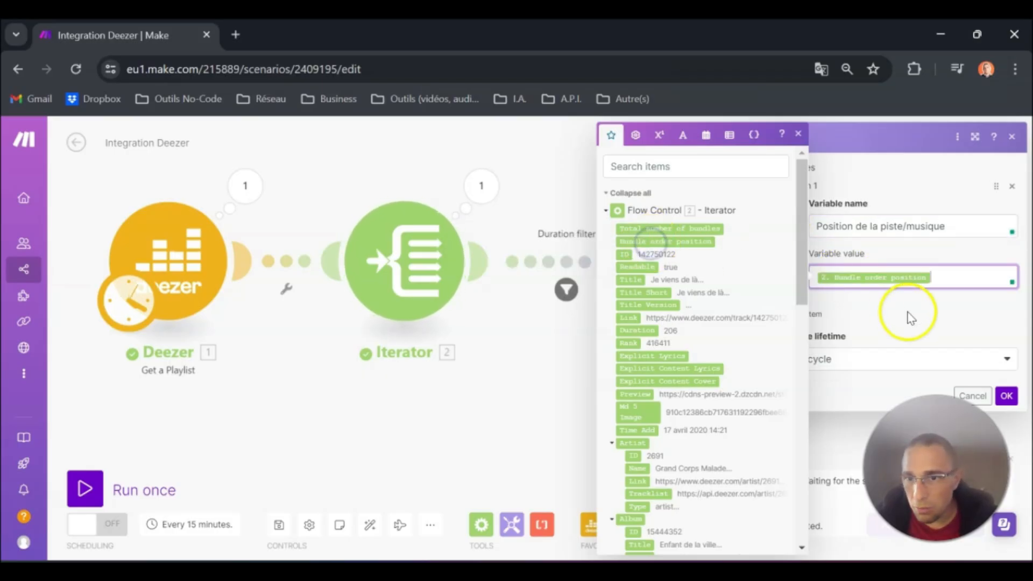
click(929, 331)
Add a second variable named "Titre", pasting the copied value and trimming it to the Iterator's Title - Duration.
click(802, 313)
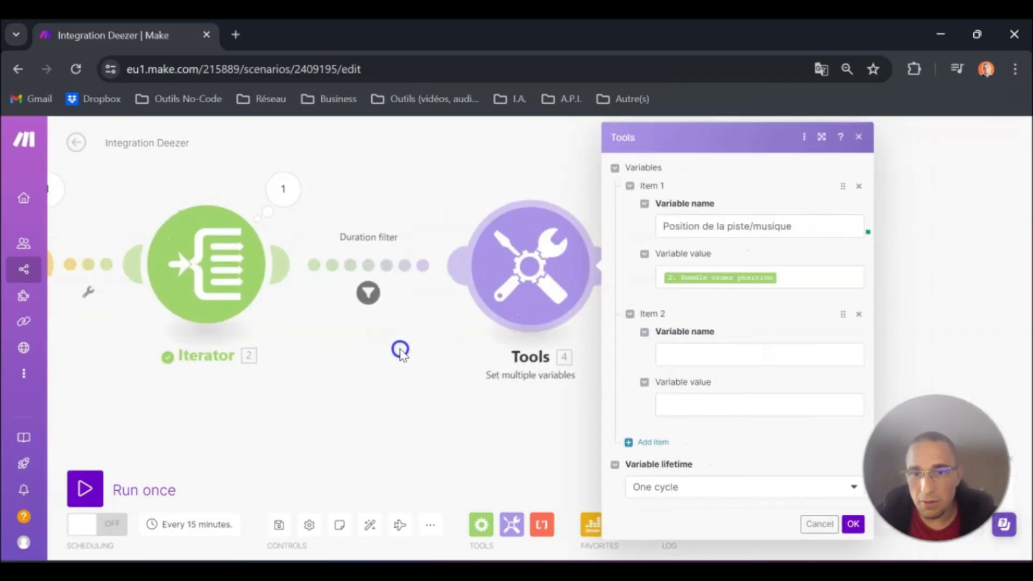
click(708, 352)
click(704, 401)
key(ctrl+v)
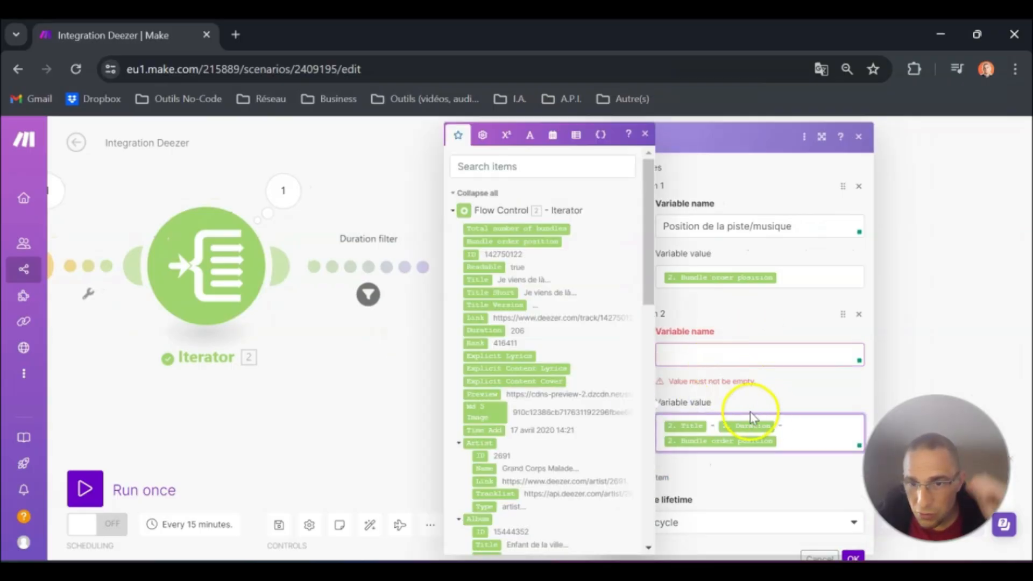
key(BackSpace)
key(BackSpace)
key(BackSpace)
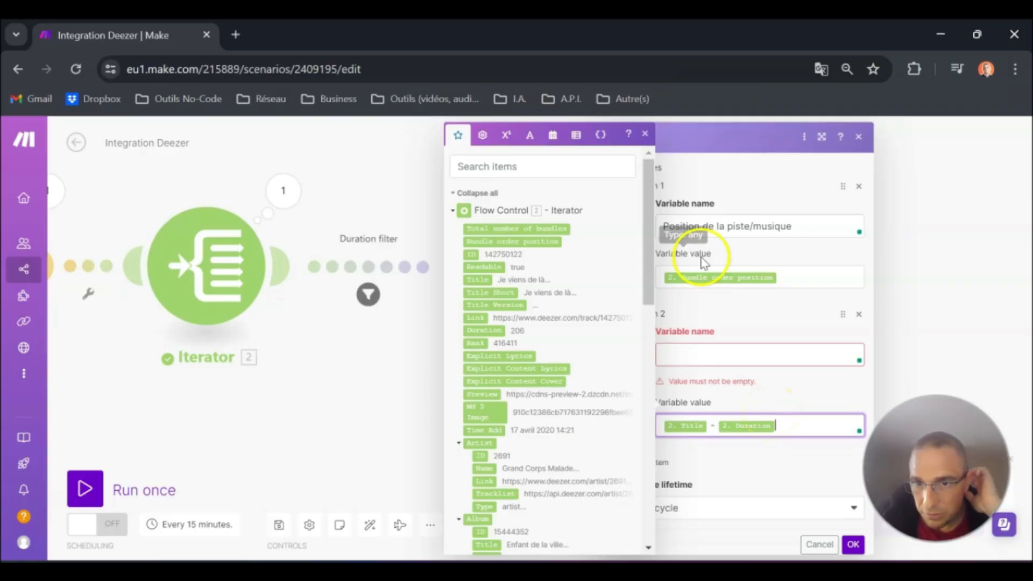
click(726, 357)
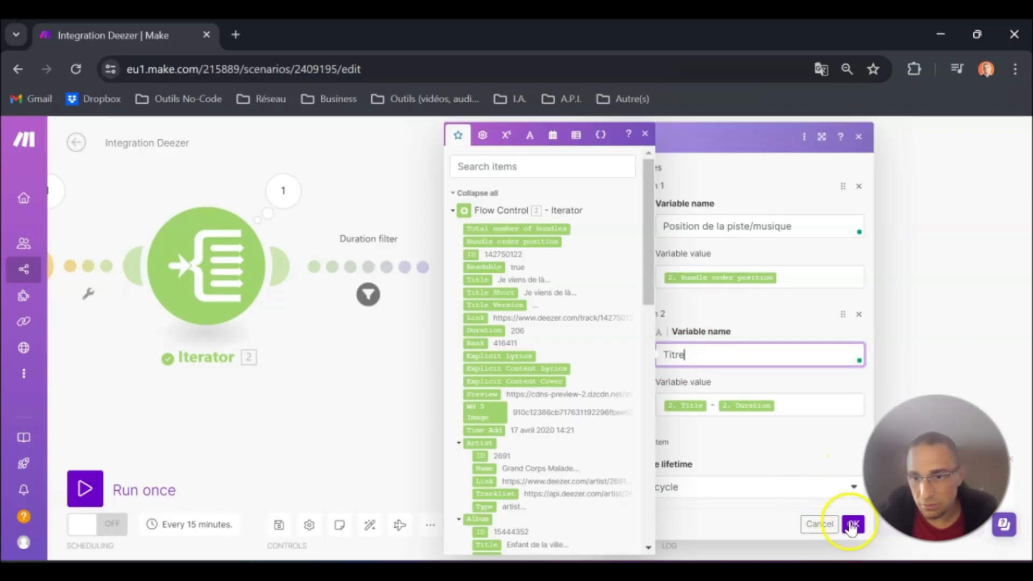
Save the two variables in the Set multiple variables module and run the scenario once.
click(852, 525)
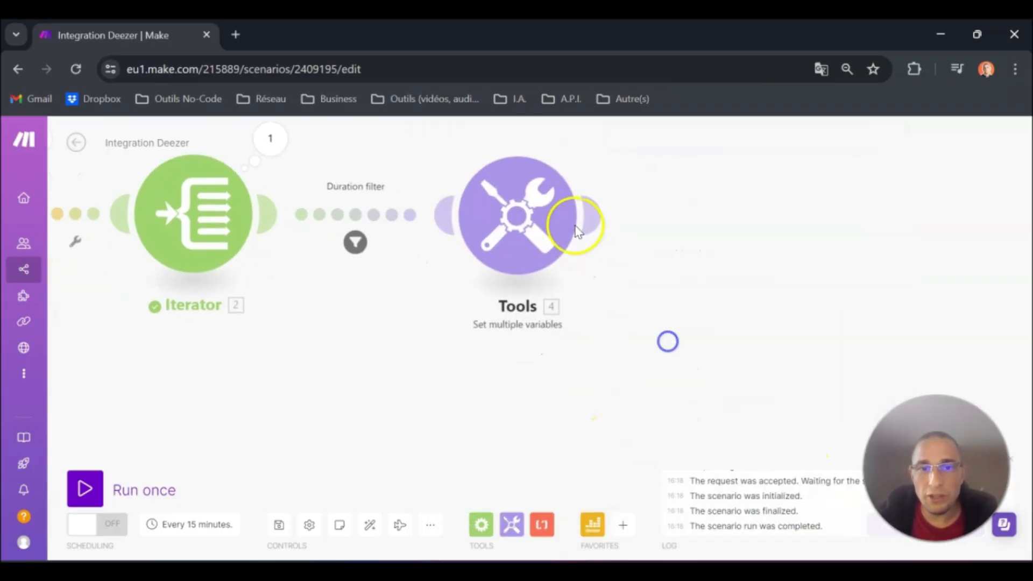
click(552, 217)
click(838, 524)
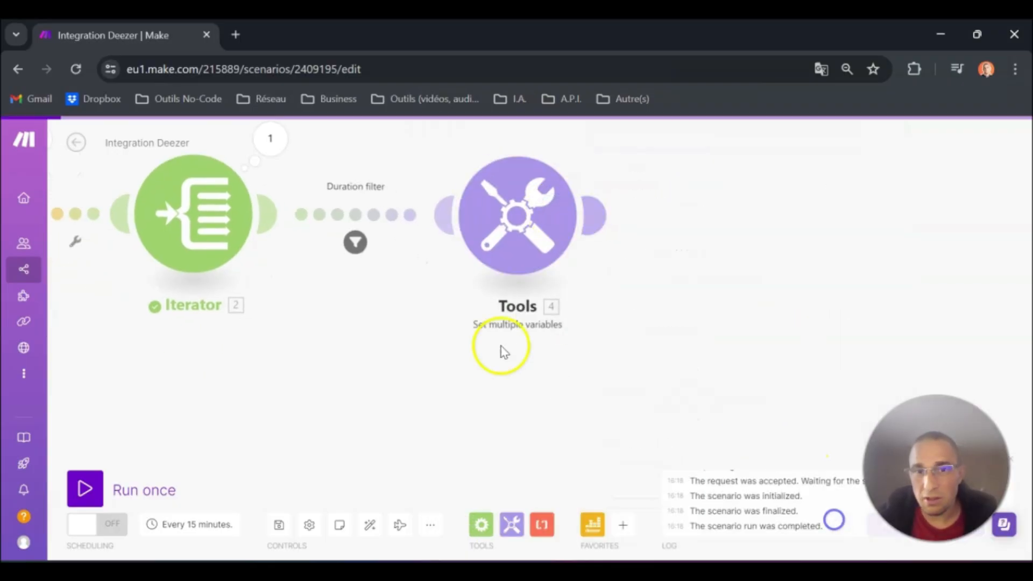
click(86, 482)
Review the Duration filter's condition between the Iterator and Set multiple variables, then close its settings.
drag(644, 386, 422, 364)
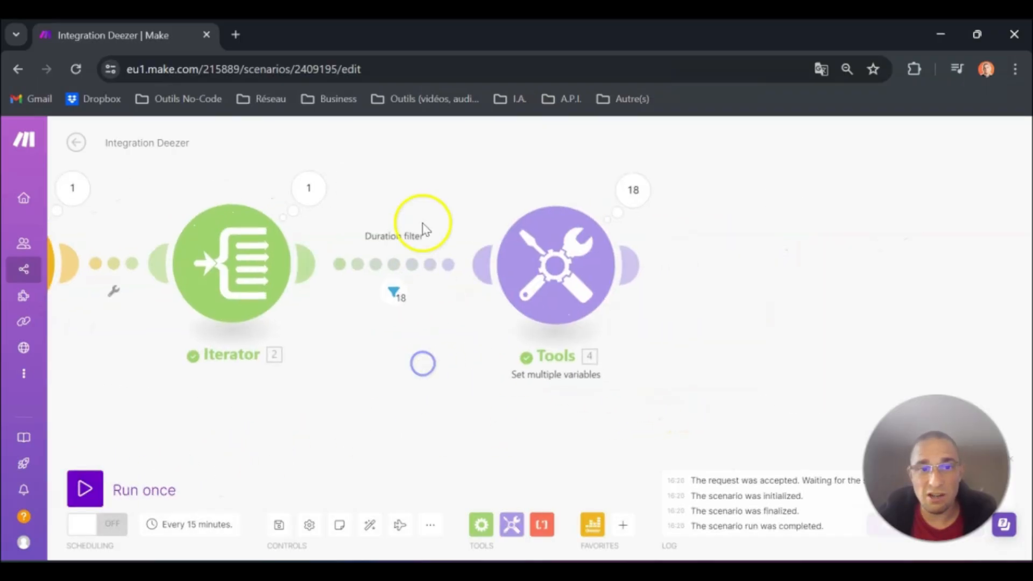
click(393, 265)
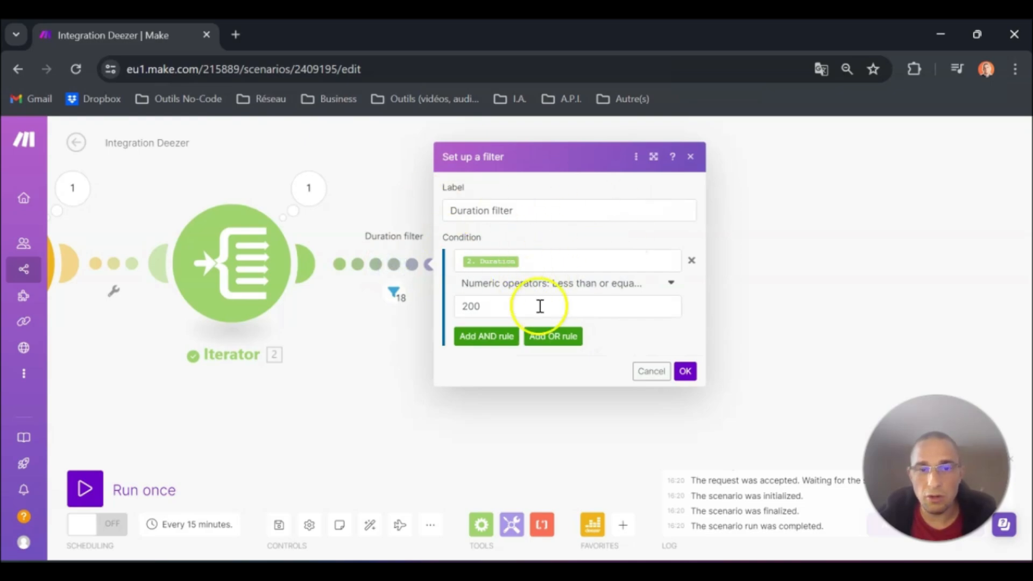
click(685, 370)
Inspect Operation 1 in the Set multiple variables run results, including both input variables and the output bundle.
drag(715, 315, 590, 322)
click(506, 197)
click(505, 197)
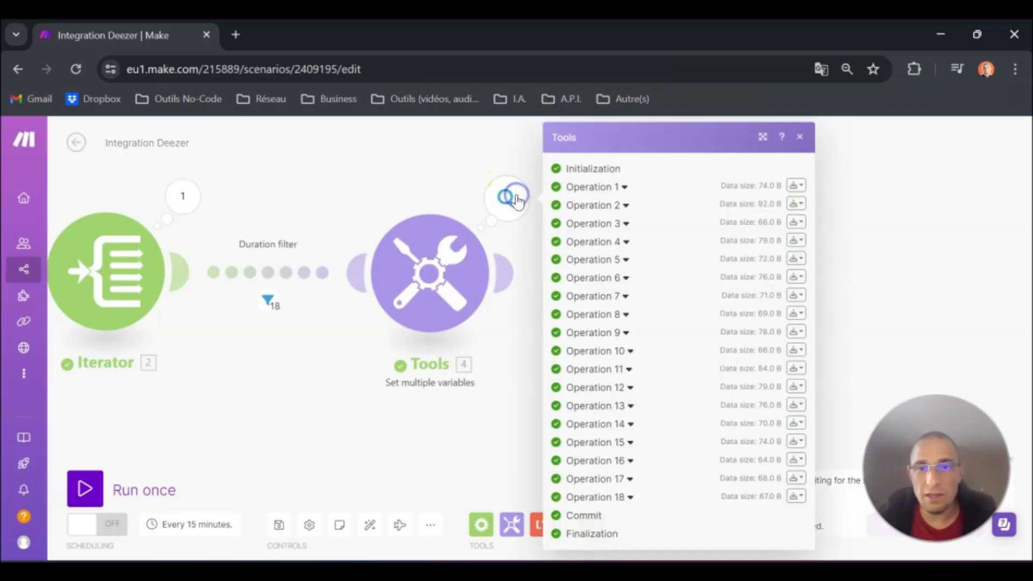
click(624, 189)
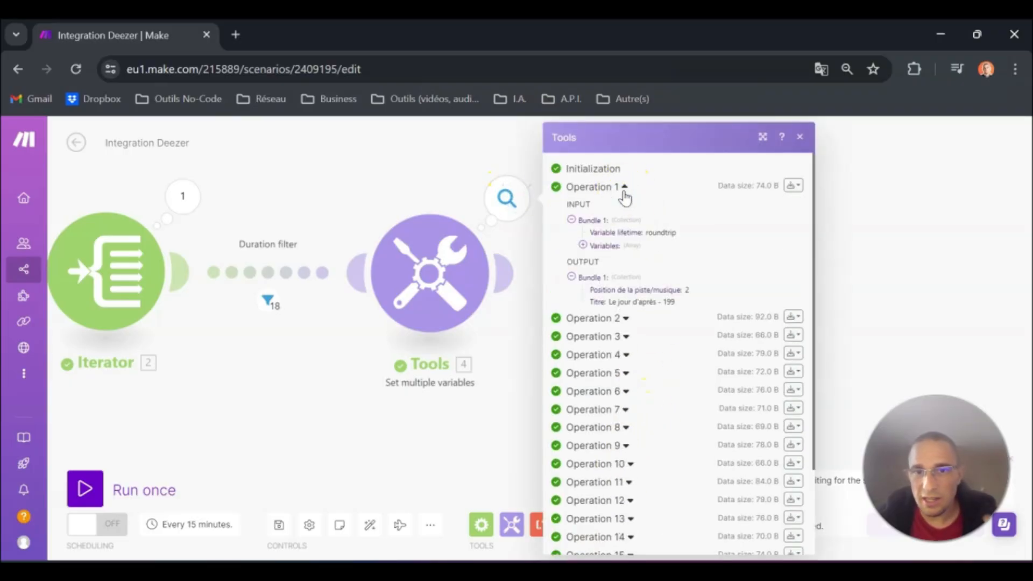
click(583, 245)
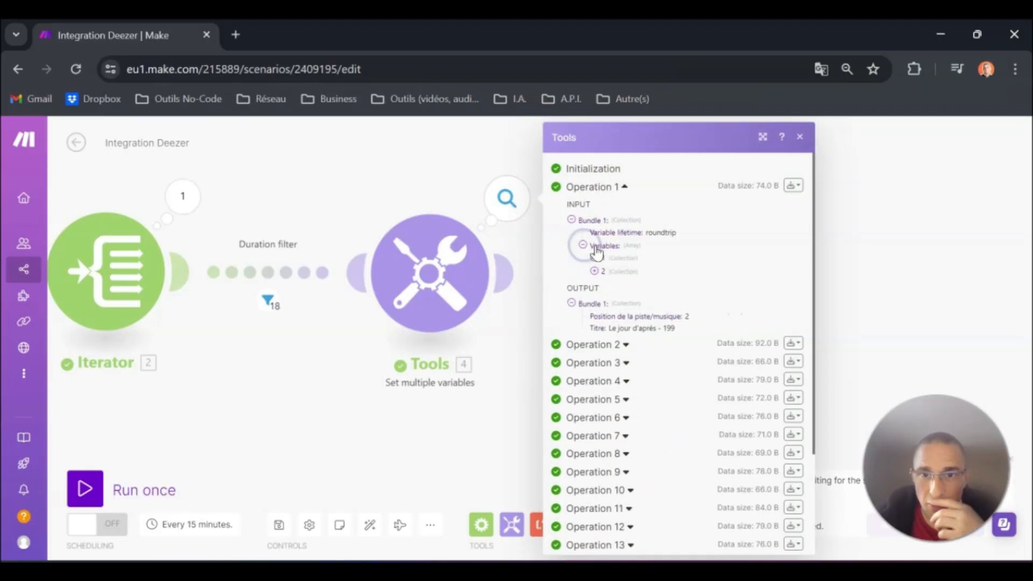
click(595, 257)
click(596, 296)
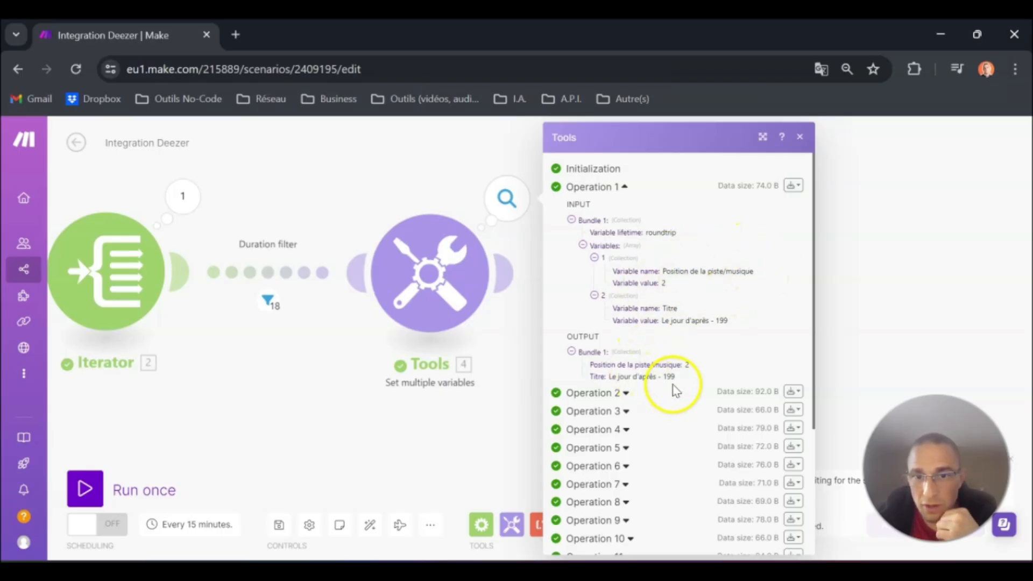
click(582, 245)
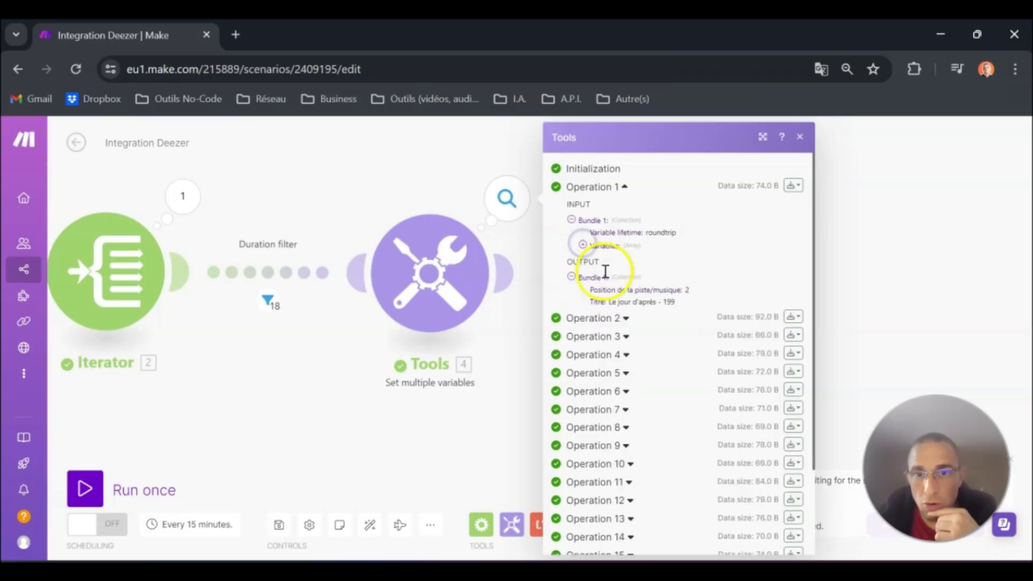
Inspect both input variables of Operation 2 and the track position and title in its output bundle.
click(627, 318)
scroll(634, 342, down, 2)
click(581, 295)
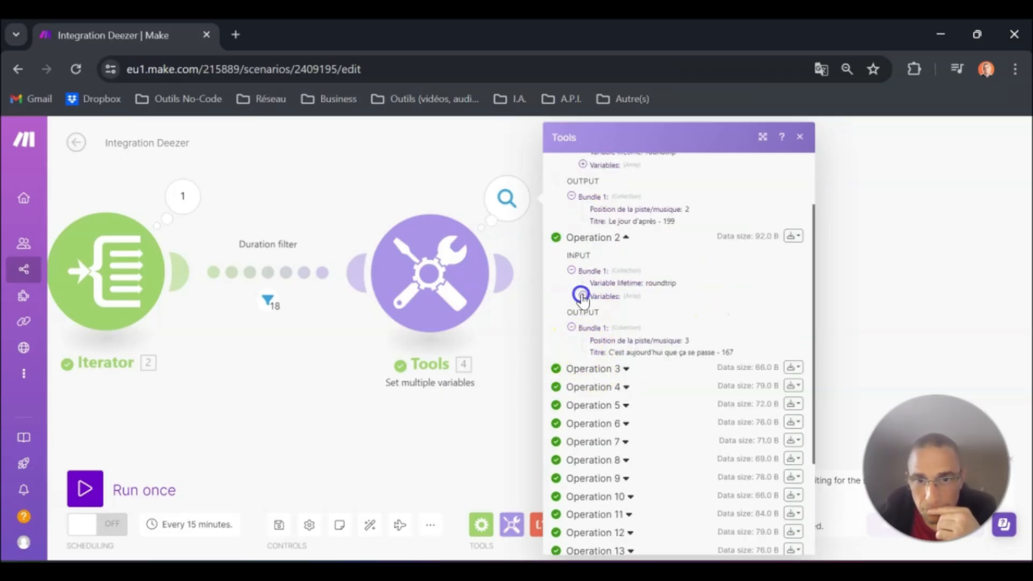
click(595, 309)
click(596, 346)
scroll(618, 331, down, 2)
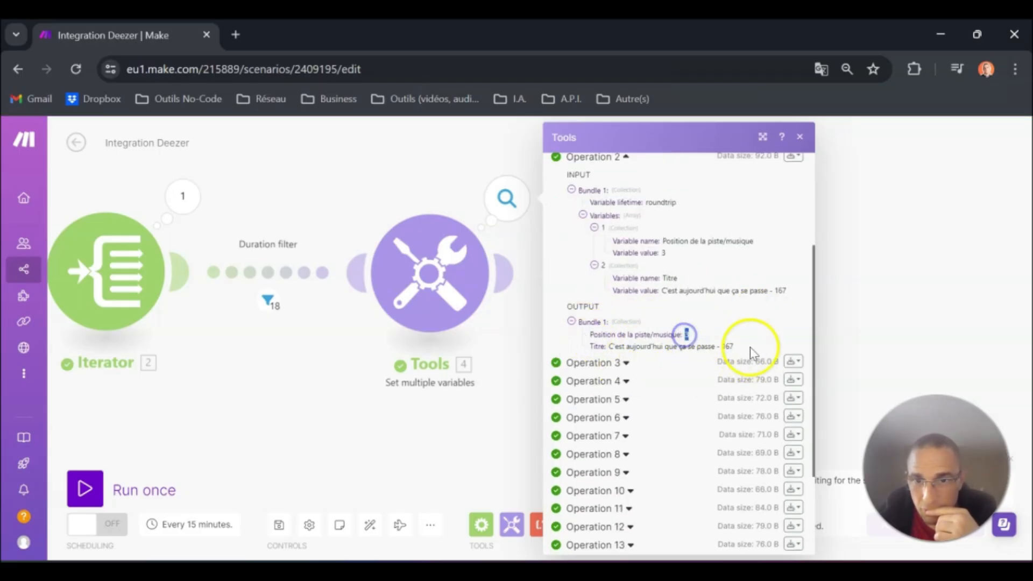
drag(750, 348, 642, 347)
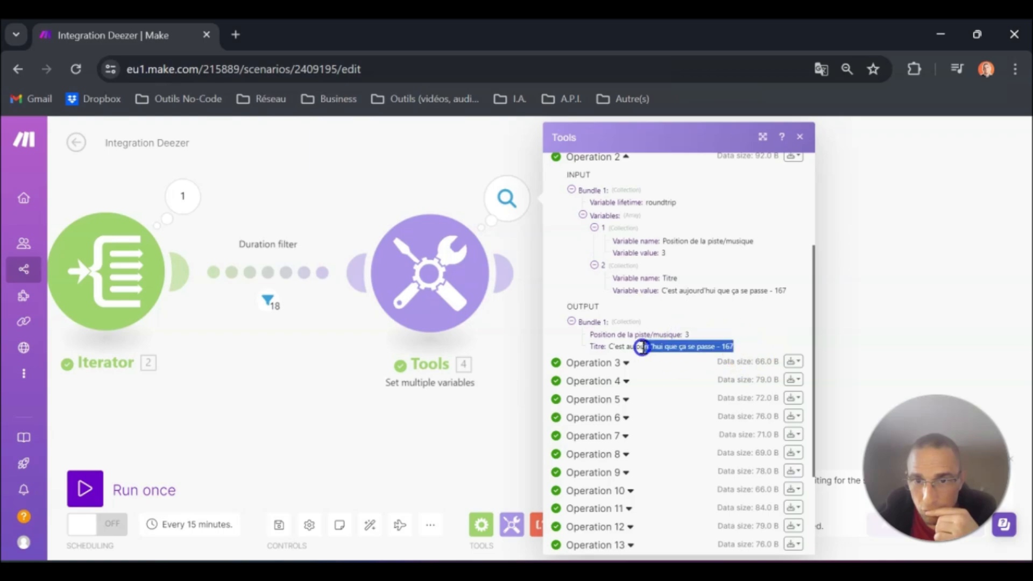
click(694, 337)
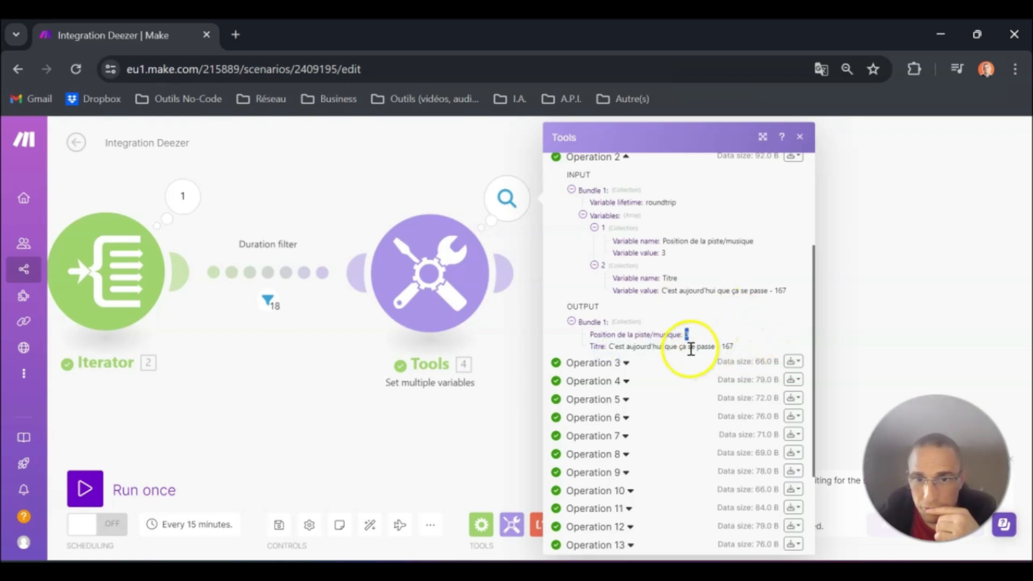
Expand Operation 11 of the Set multiple variables results and examine both of its input variables.
scroll(625, 371, down, 3)
click(630, 376)
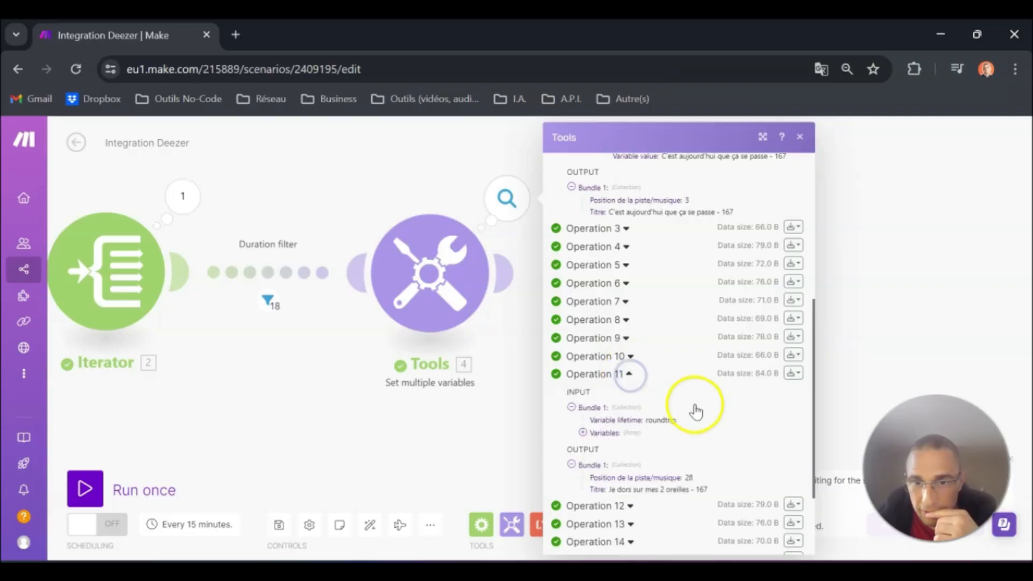
scroll(697, 414, down, 2)
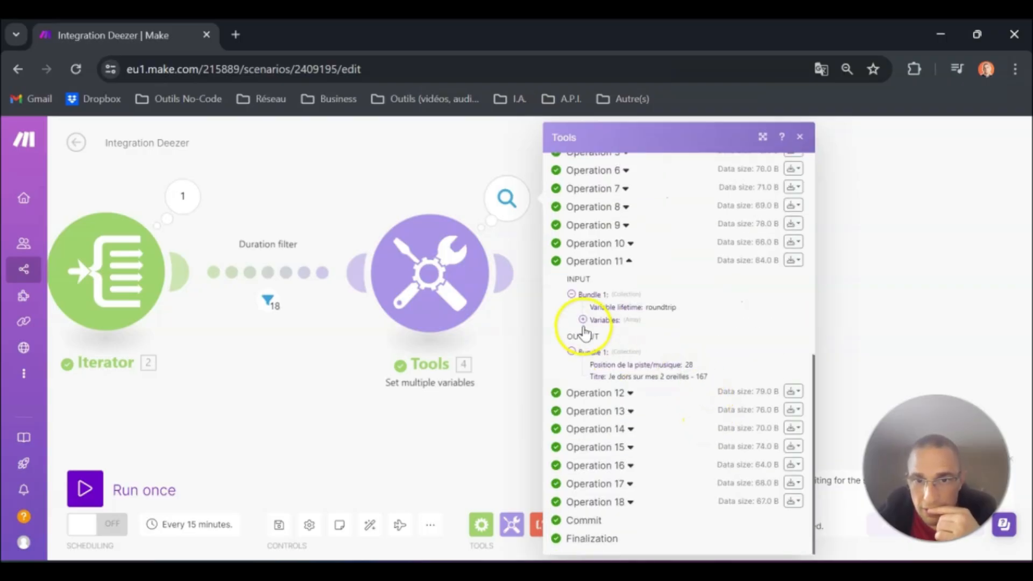
click(584, 320)
click(594, 332)
click(594, 370)
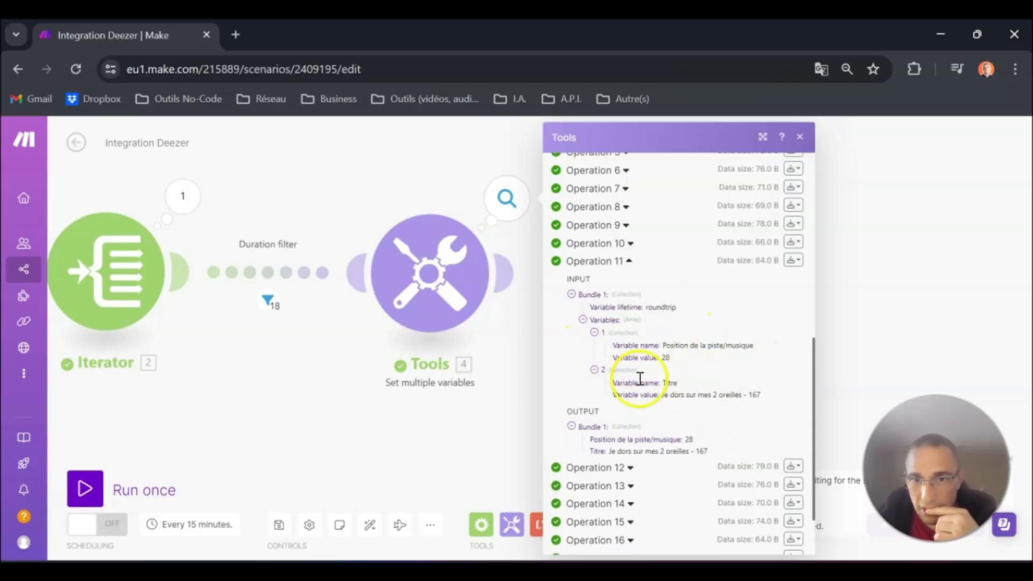
Examine the output bundle of Operation 11, checking the track position and the title with duration.
scroll(668, 377, down, 2)
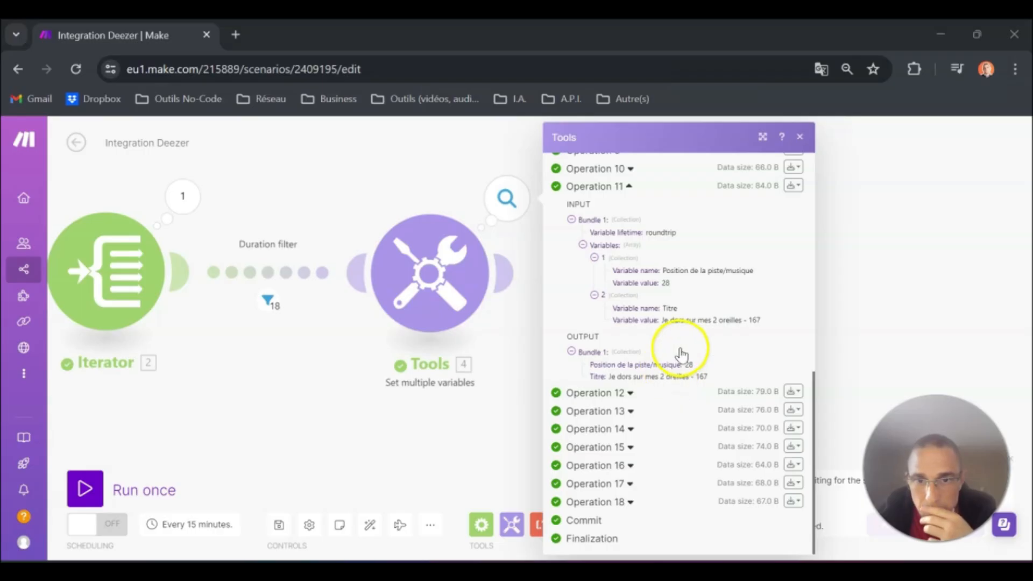
drag(722, 376, 561, 351)
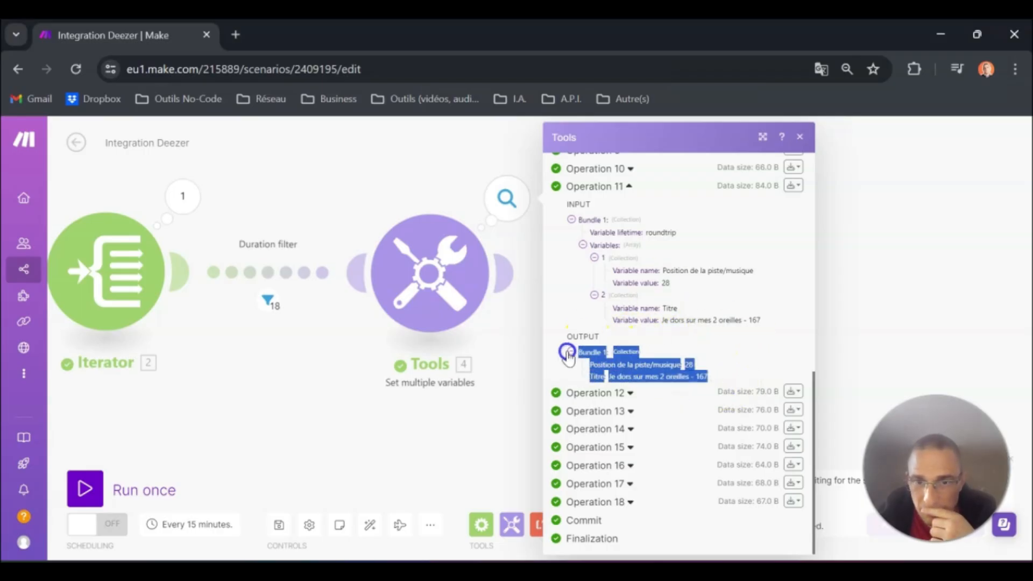
click(716, 371)
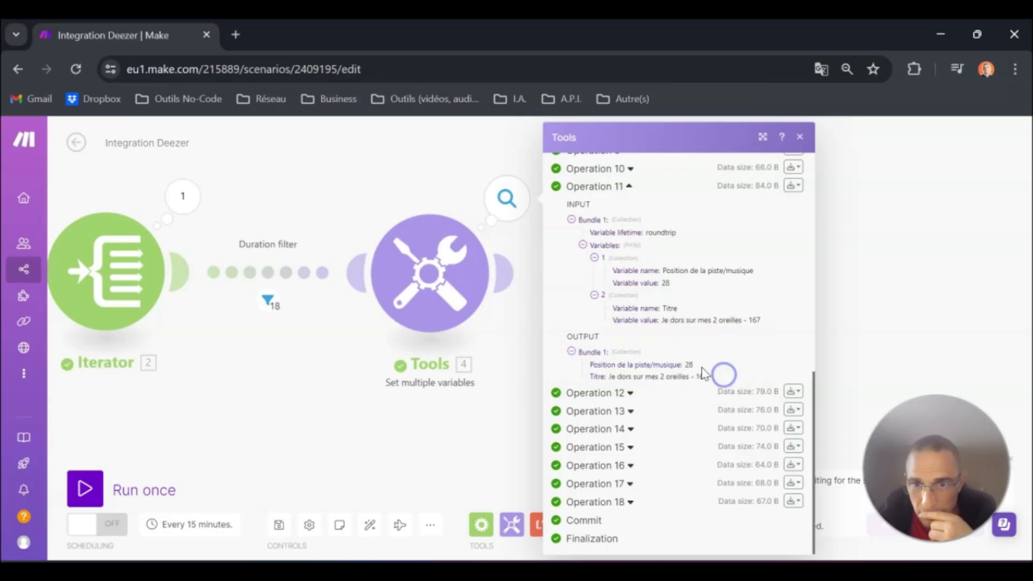
drag(699, 365, 569, 370)
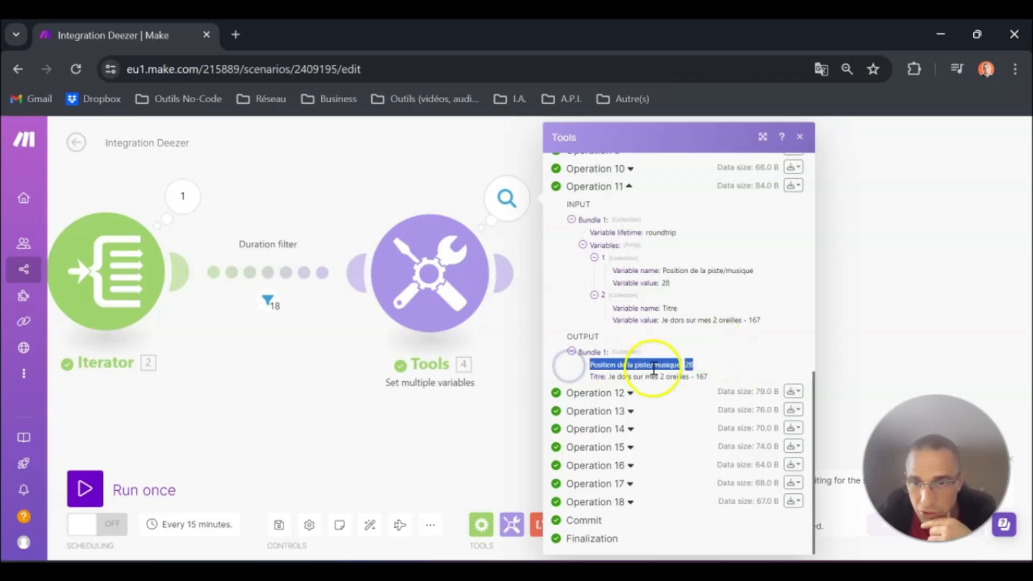
click(718, 364)
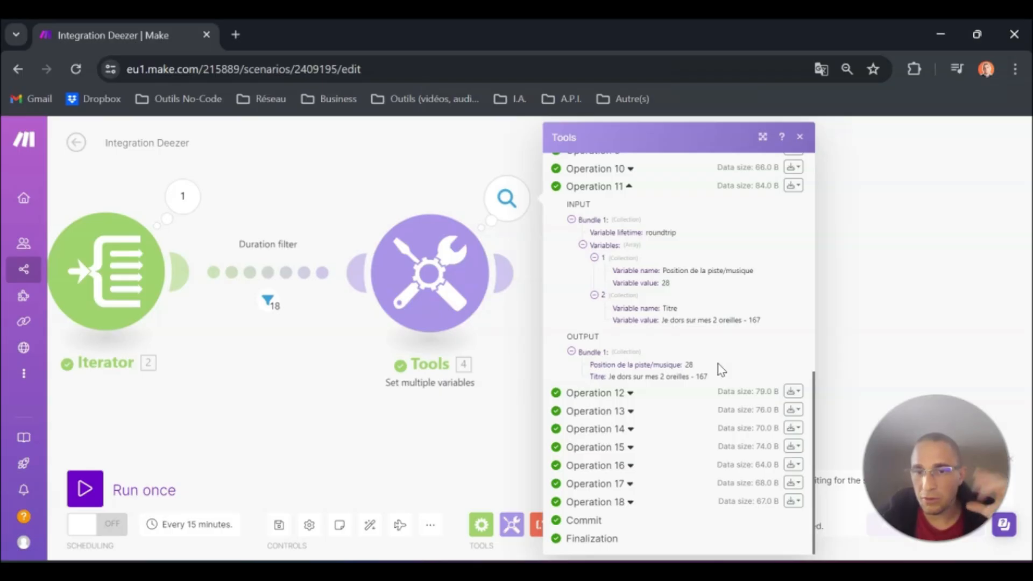
drag(710, 376, 612, 375)
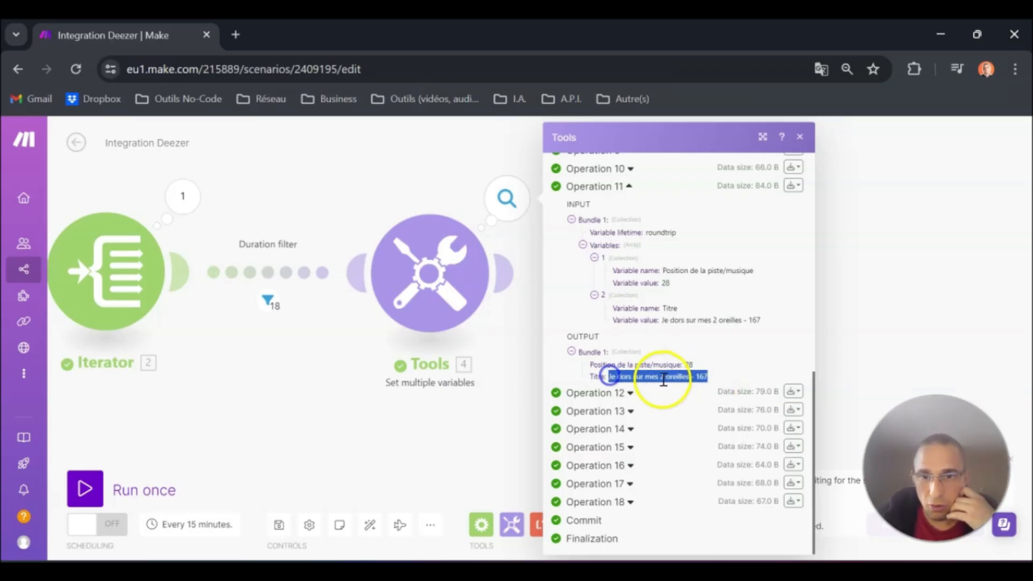
click(718, 377)
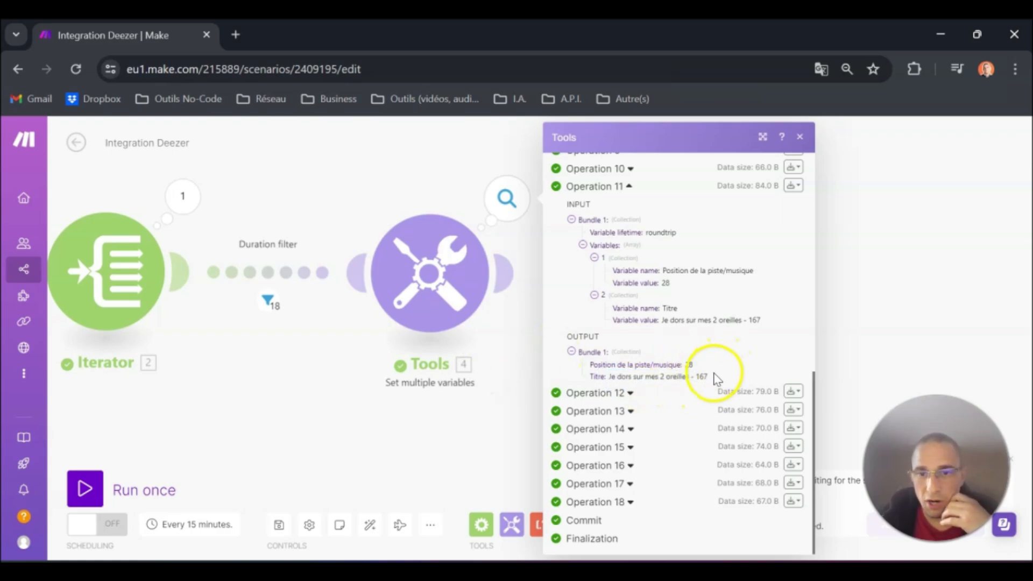
Open the Deezer module's run output and expand track 28 in the playlist's Tracks data.
drag(291, 340, 570, 296)
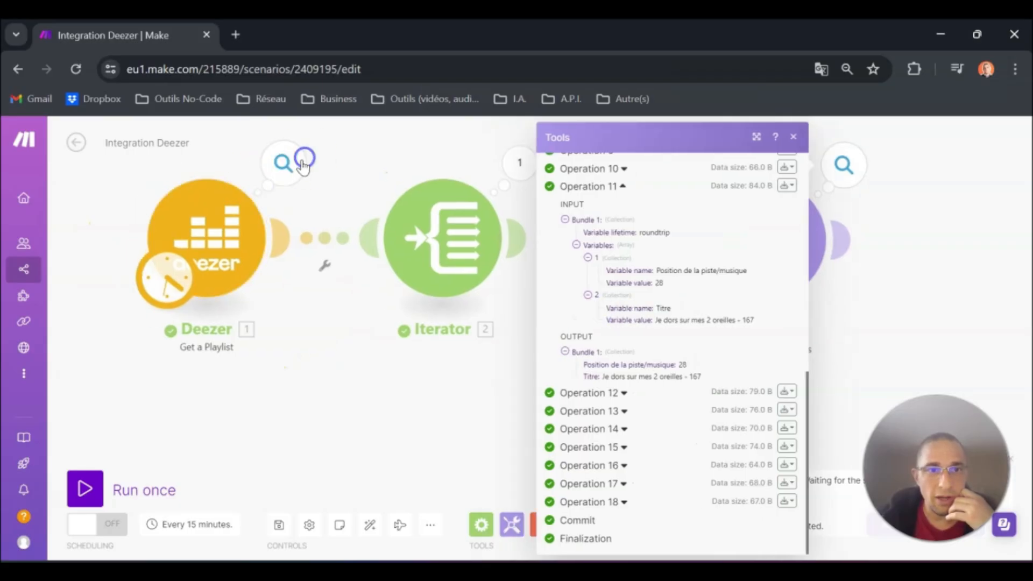
click(286, 161)
scroll(374, 466, down, 3)
click(360, 503)
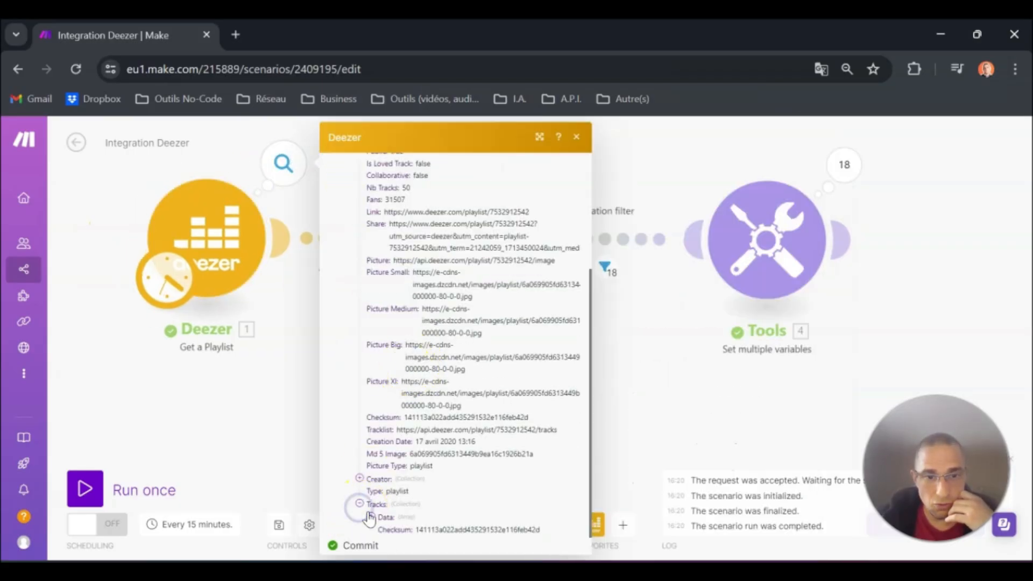
click(371, 517)
scroll(422, 500, down, 10)
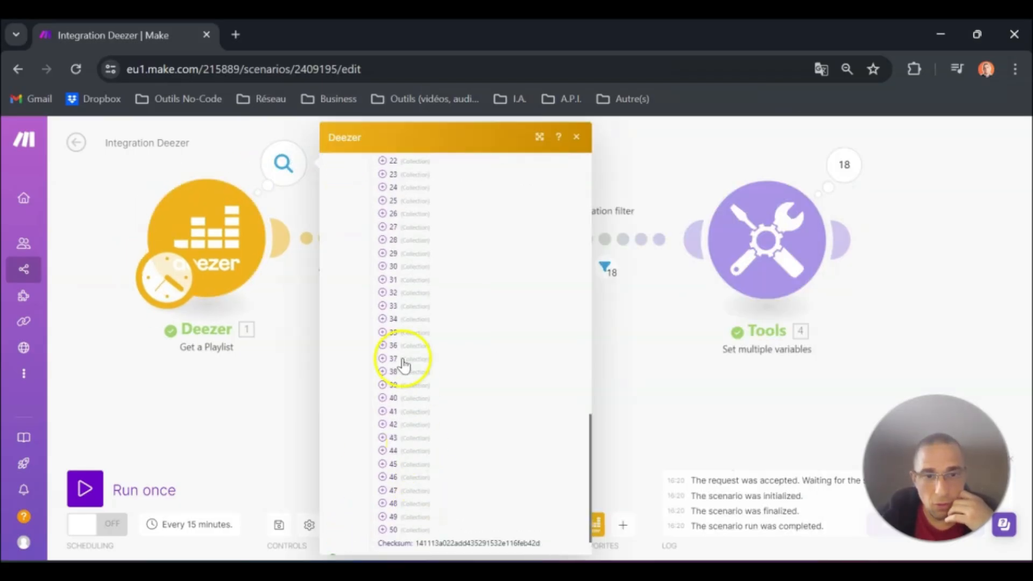
scroll(381, 323, up, 1)
click(382, 321)
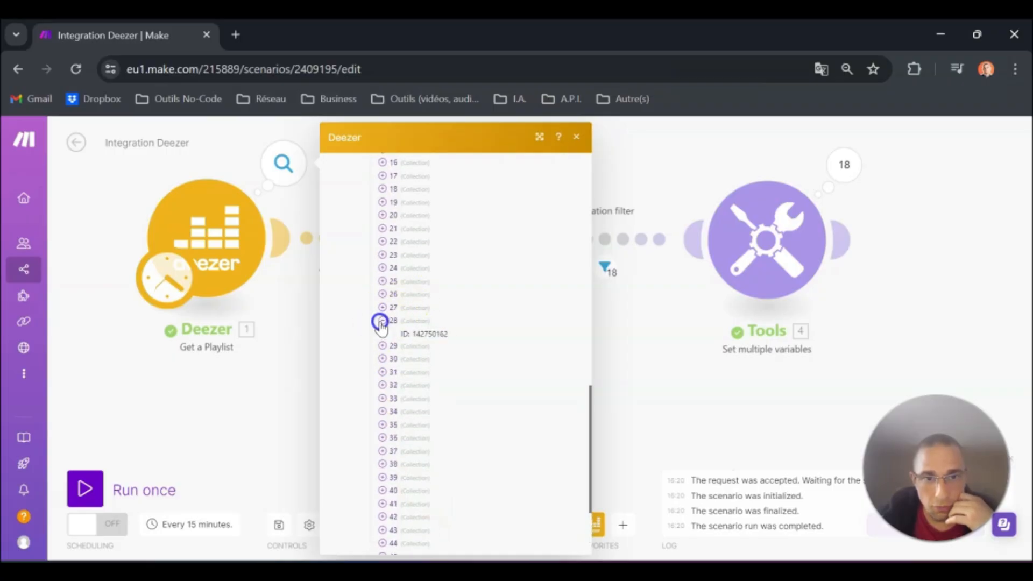
Compare track 28's title and duration with the stored variable, then close the Deezer output.
drag(506, 357, 420, 356)
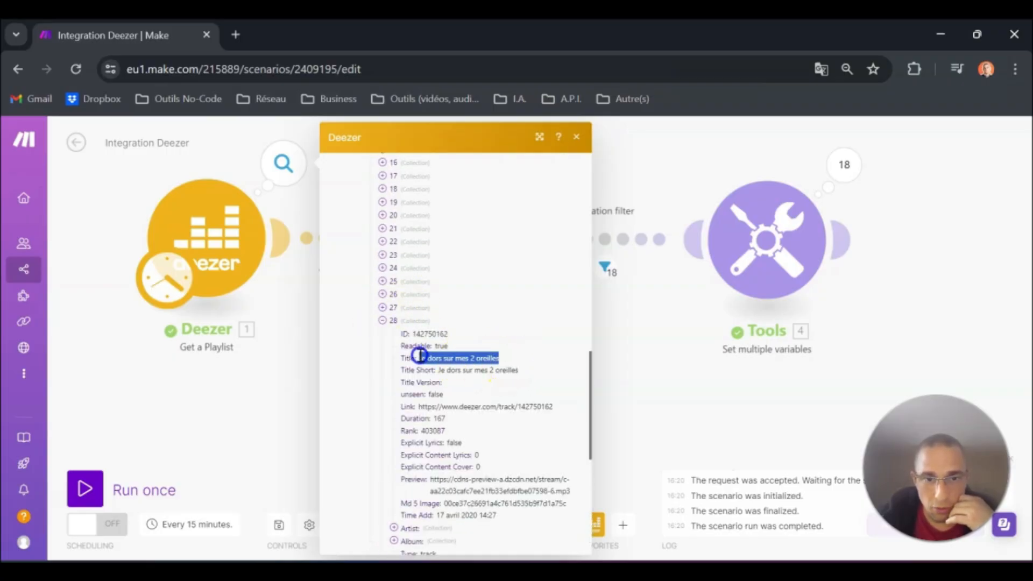
drag(450, 419, 432, 418)
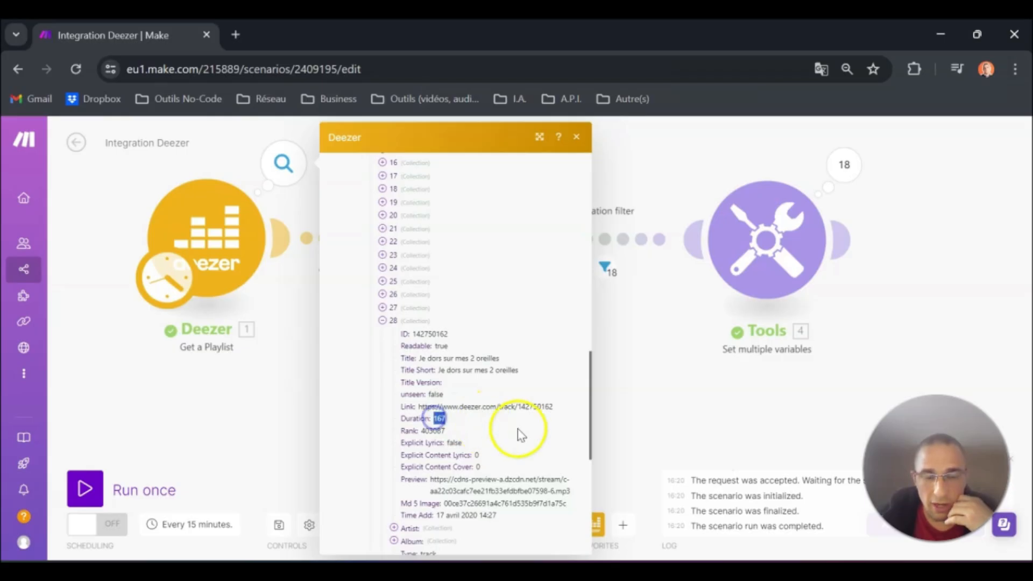
click(678, 390)
drag(615, 365, 575, 379)
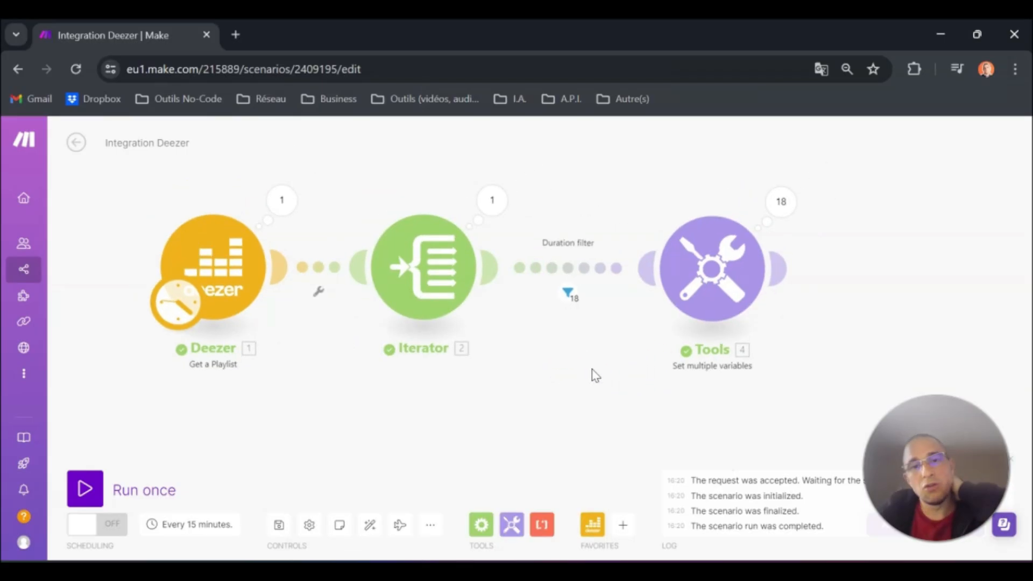